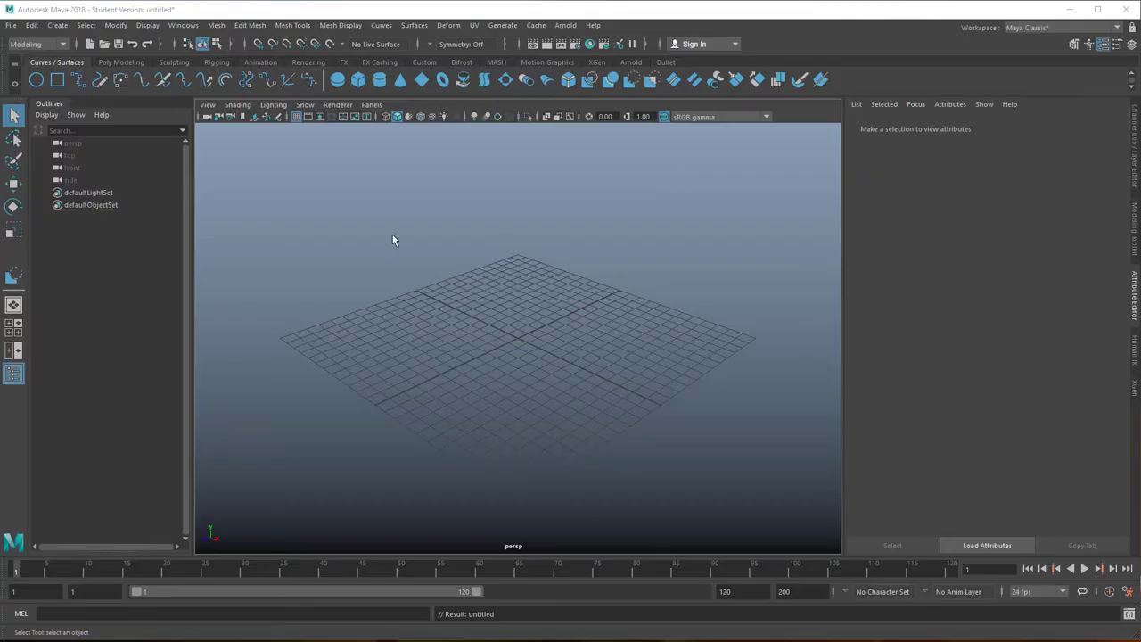
Create a NURBS circle at the origin and duplicate it twice, one copy slightly larger.
left_click(37, 80)
scroll(486, 390, "up", 8)
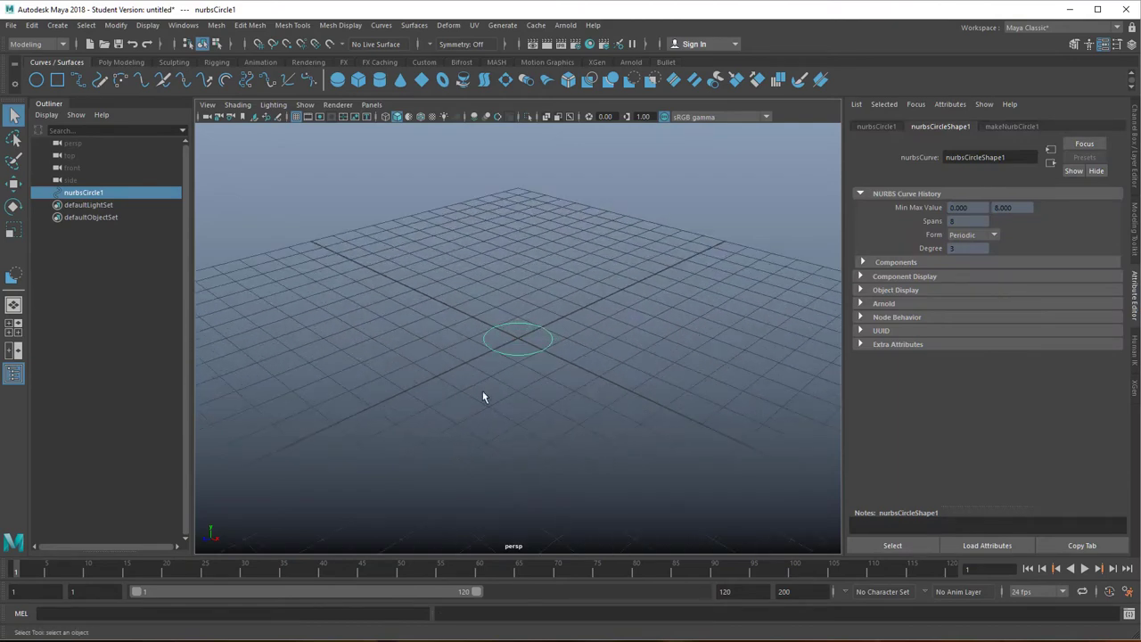
scroll(511, 392, "up", 2)
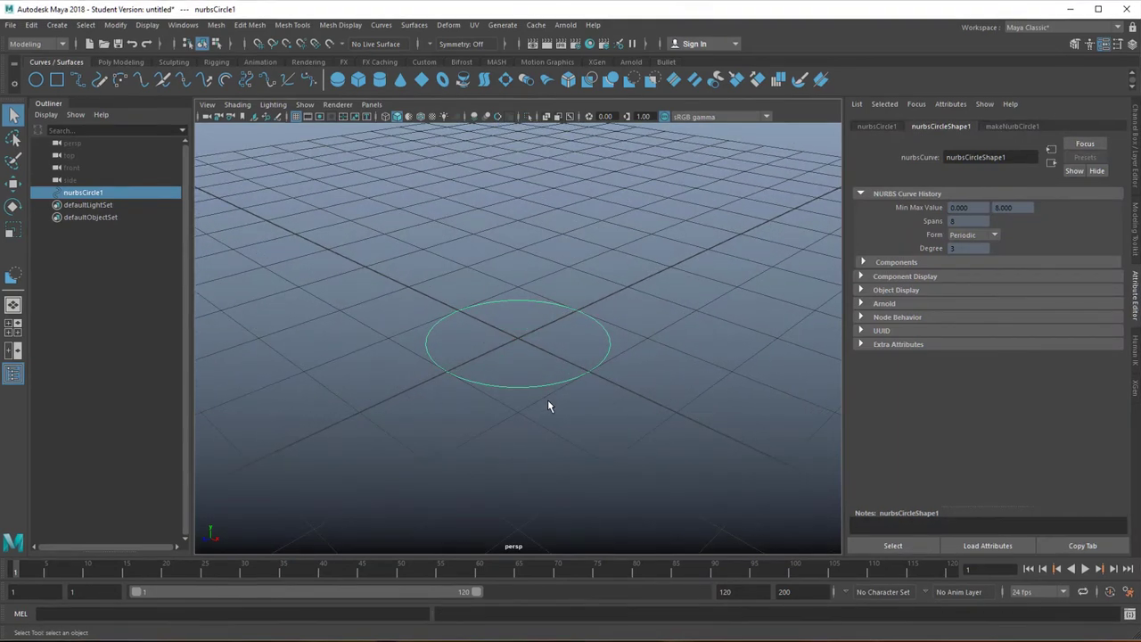
key("ctrl+d")
key("w")
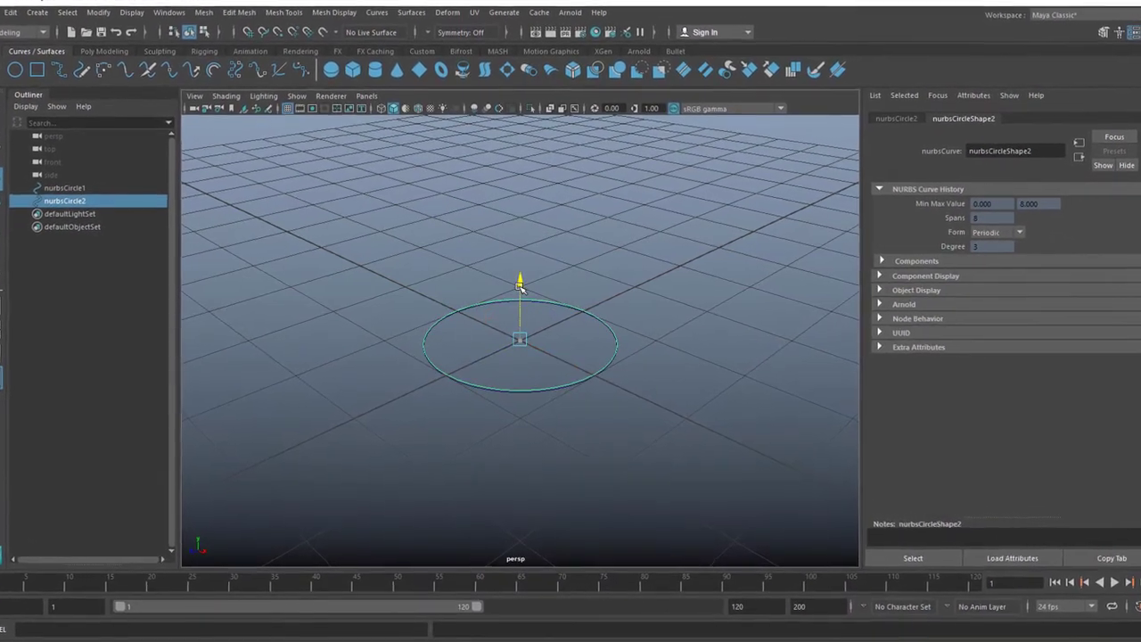
key("r")
key("ctrl+d")
Raise a circle copy above the base, then duplicate it, shrink it slightly and lift it.
key("w")
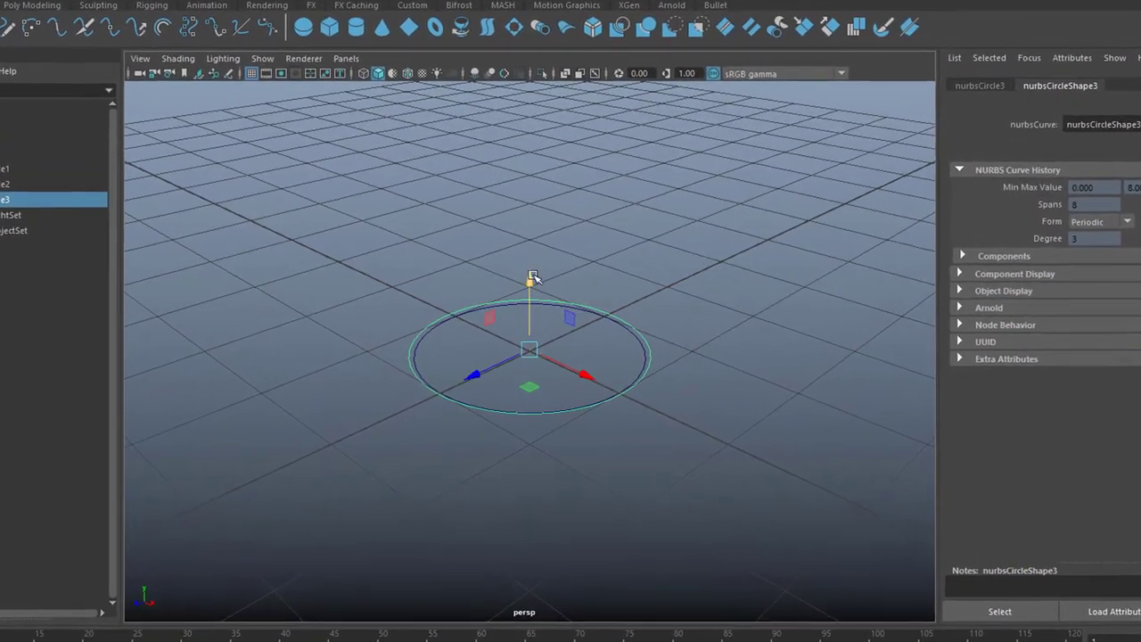
left_click_drag(530, 283, 548, 214)
key("ctrl+d")
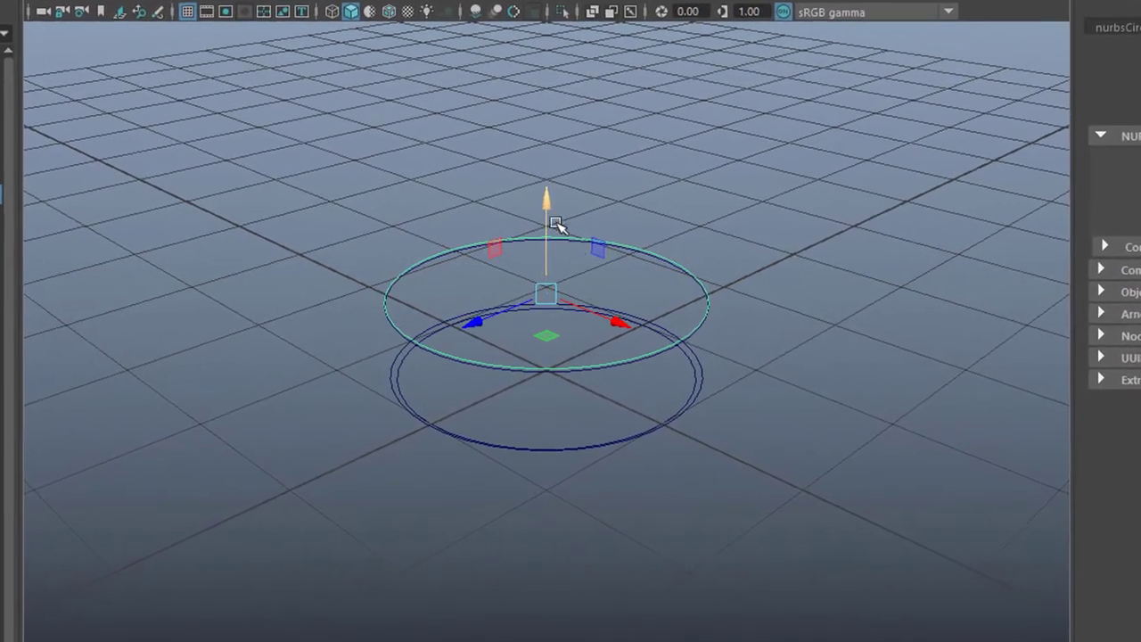
key("r")
mouse_move(550, 297)
left_mouse_down()
mouse_move(520, 313)
mouse_move(560, 307)
left_mouse_up()
key("w")
left_click_drag(576, 230, 566, 184)
Move the larger top circle high above the stacked rings.
left_click(372, 327)
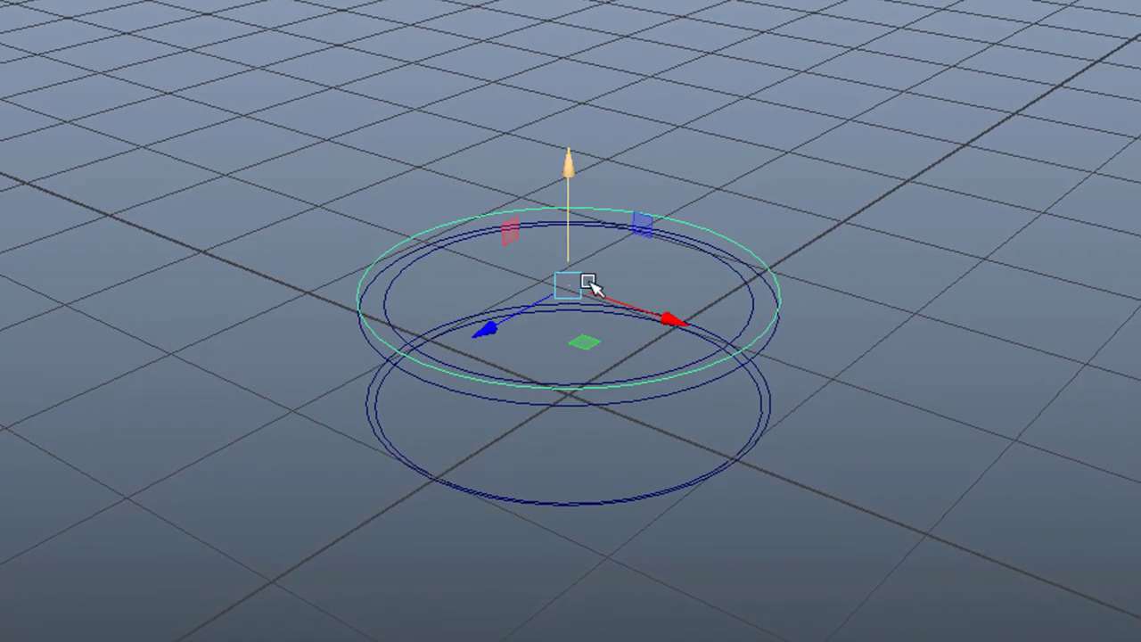
left_click_drag(603, 324, 530, 417, "alt")
left_click_drag(580, 505, 743, 502, "alt")
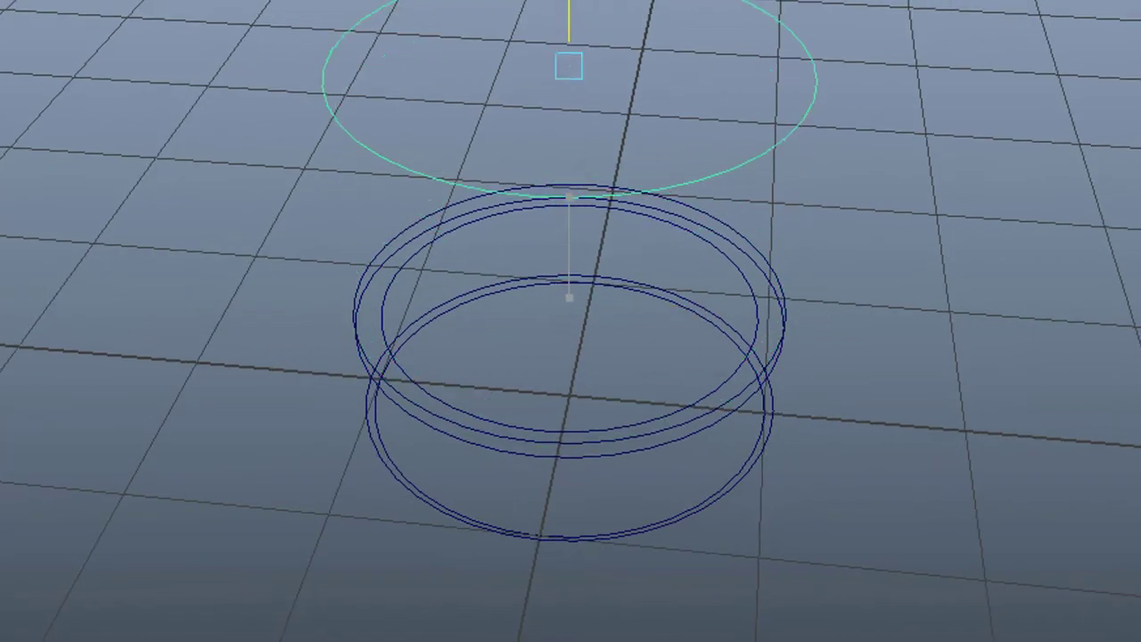
right_click_drag(642, 19, 591, 502, "alt")
left_click_drag(571, 27, 596, 194)
mouse_move(749, 433)
left_mouse_down("alt")
mouse_move(733, 426)
mouse_move(752, 437)
left_mouse_up("alt")
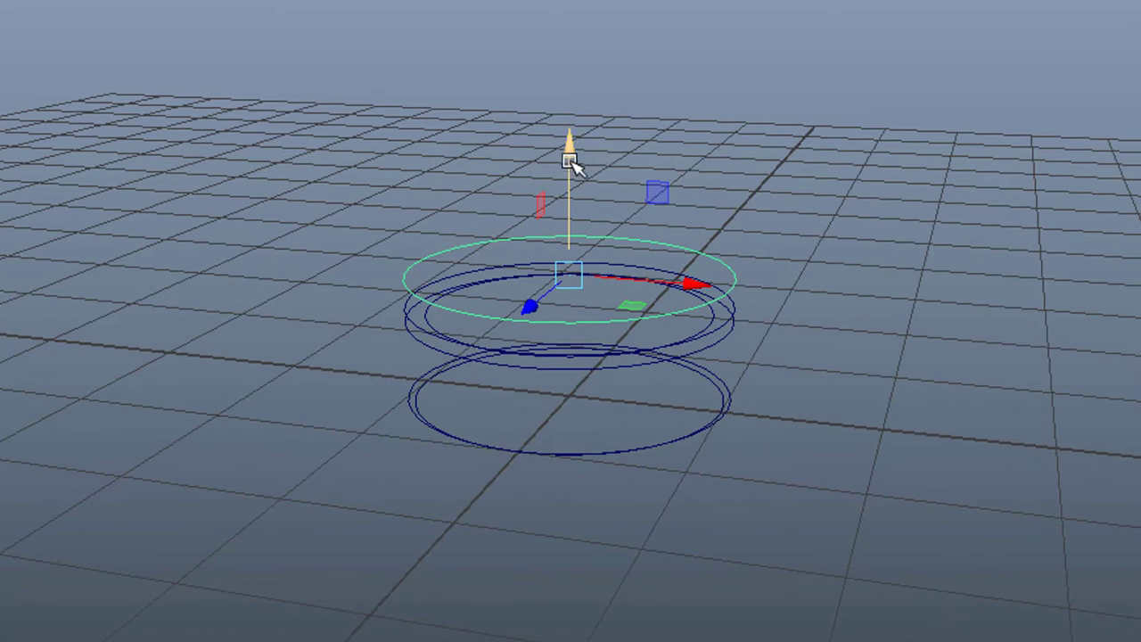
left_click_drag(570, 161, 691, 119)
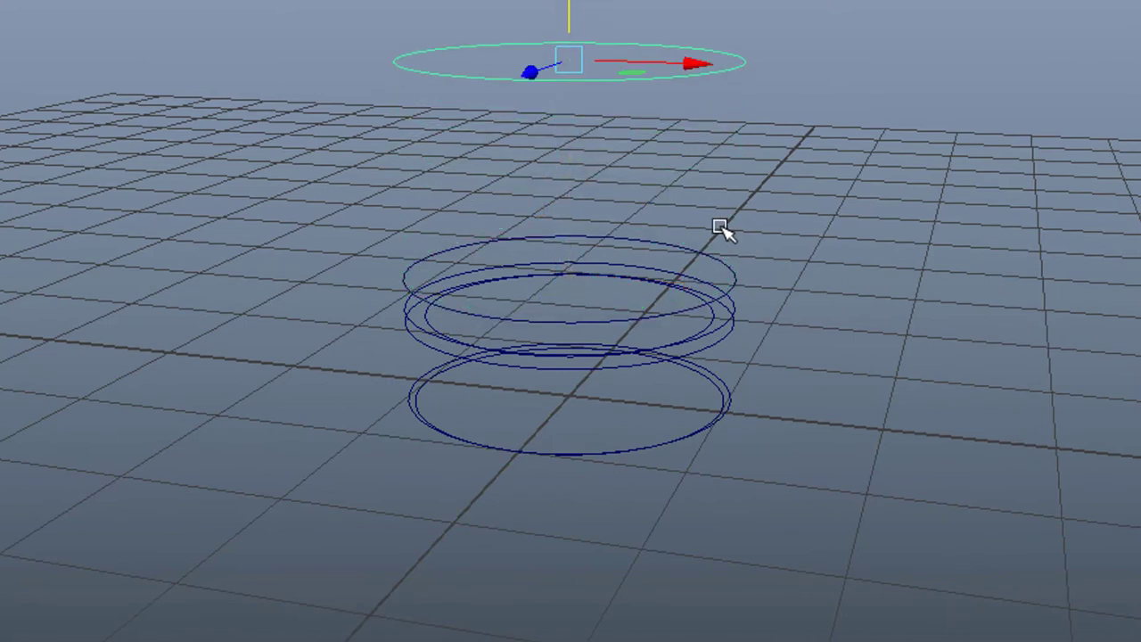
Widen the raised circle along one axis.
key("r")
left_click_drag(691, 67, 818, 419)
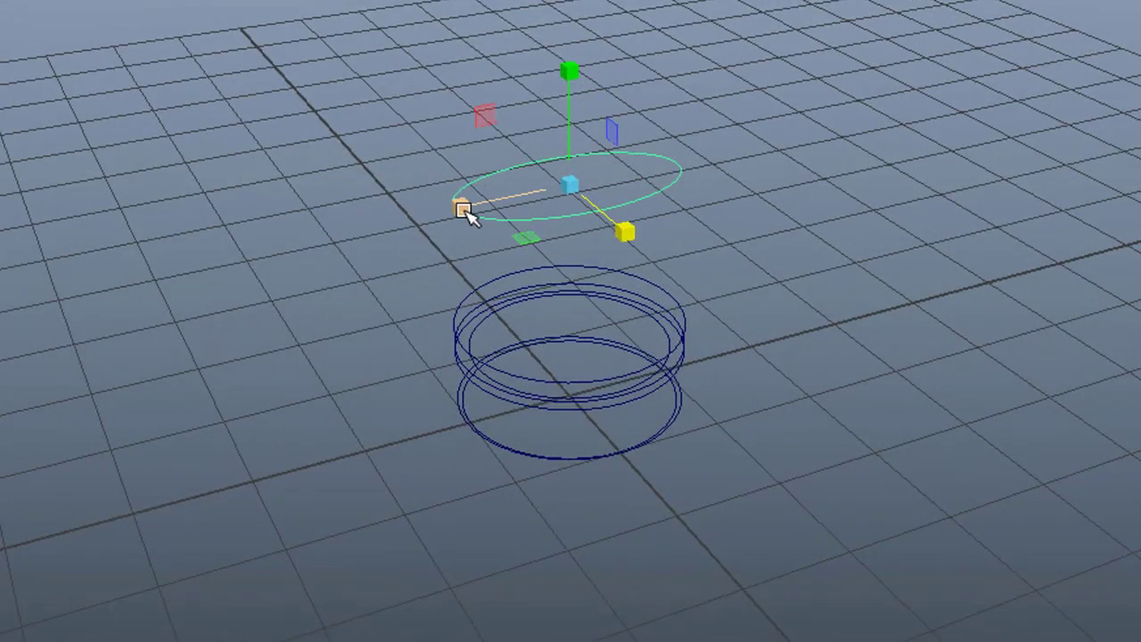
left_click_drag(472, 210, 462, 209)
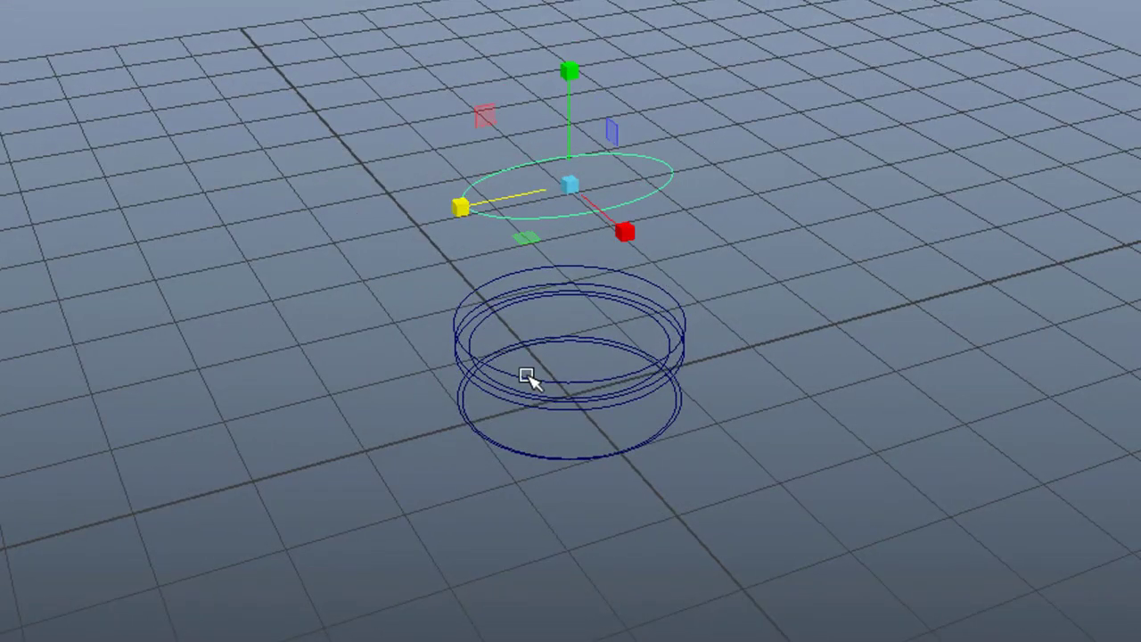
Lift a copy higher and squash it into a narrow tilted ellipse.
key("w")
left_click_drag(576, 77, 588, 0)
key("r")
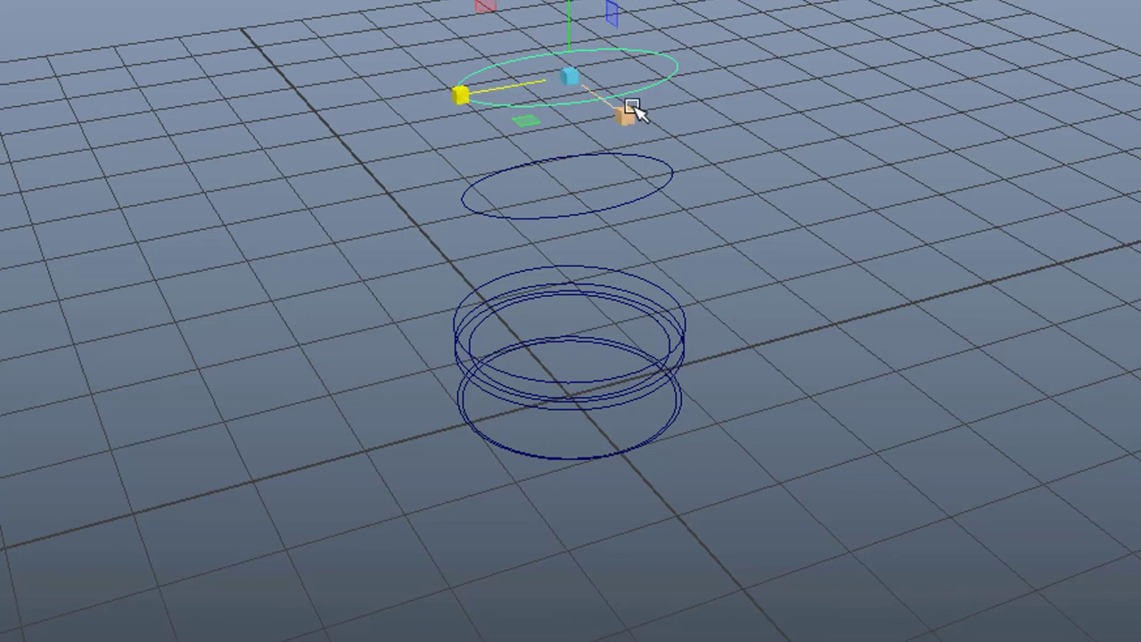
left_click_drag(633, 121, 579, 69)
left_click_drag(436, 107, 438, 109)
left_click_drag(629, 123, 614, 105)
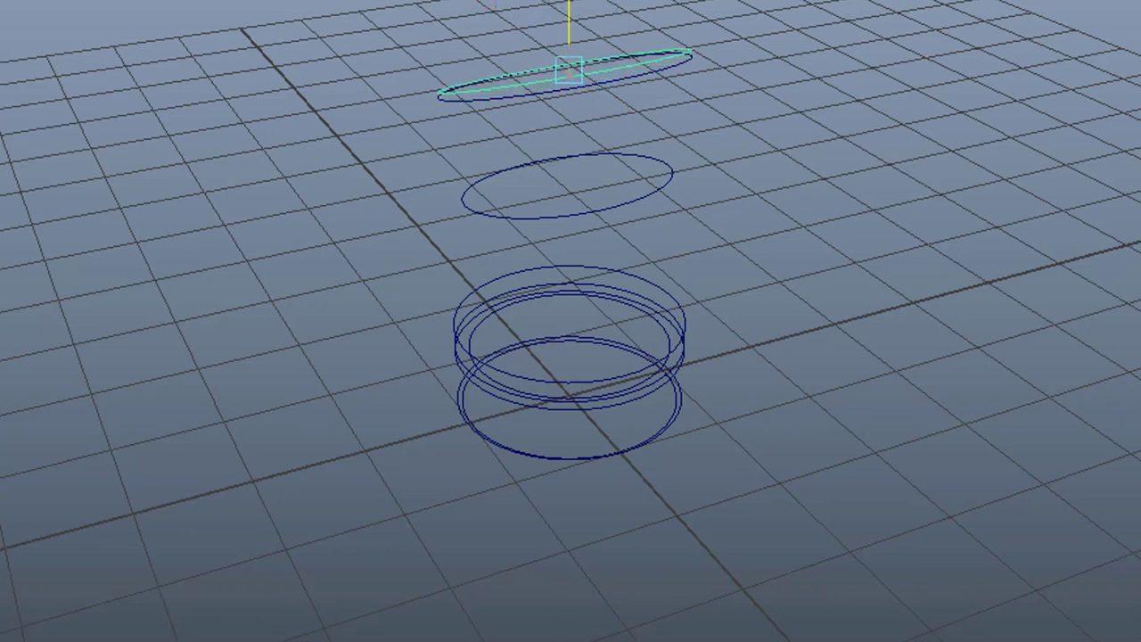
left_click_drag(547, 218, 482, 499, "alt")
left_click_drag(253, 128, 626, 489, "alt")
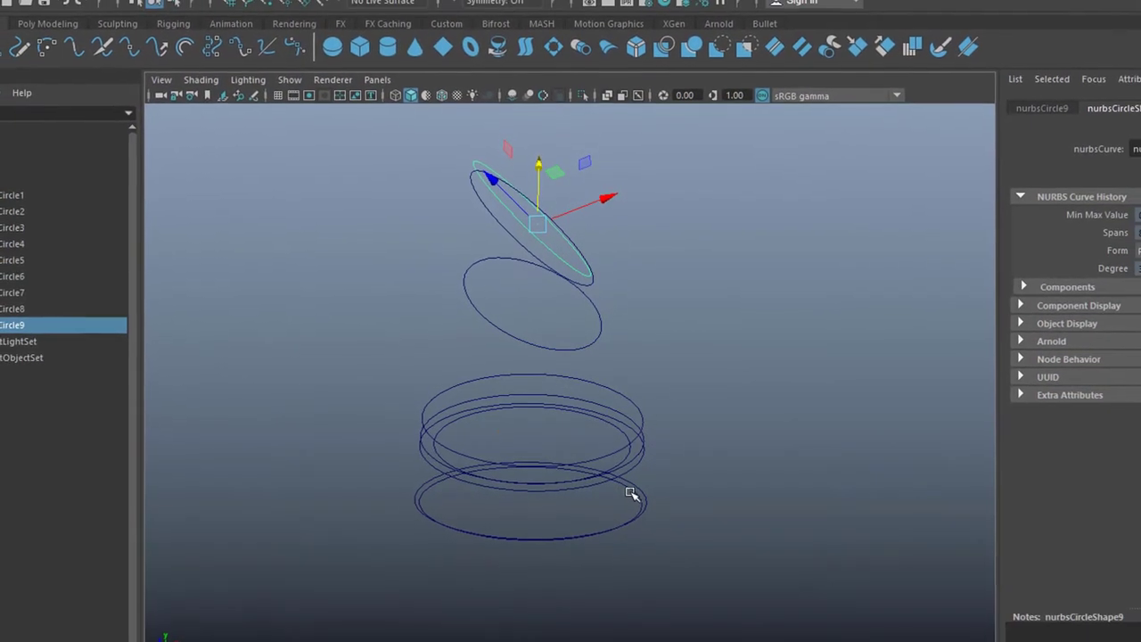
Fill the bottom circle with a Planar surface disc, then select nurbsCircle1 and nurbsCircle2.
left_click(628, 490)
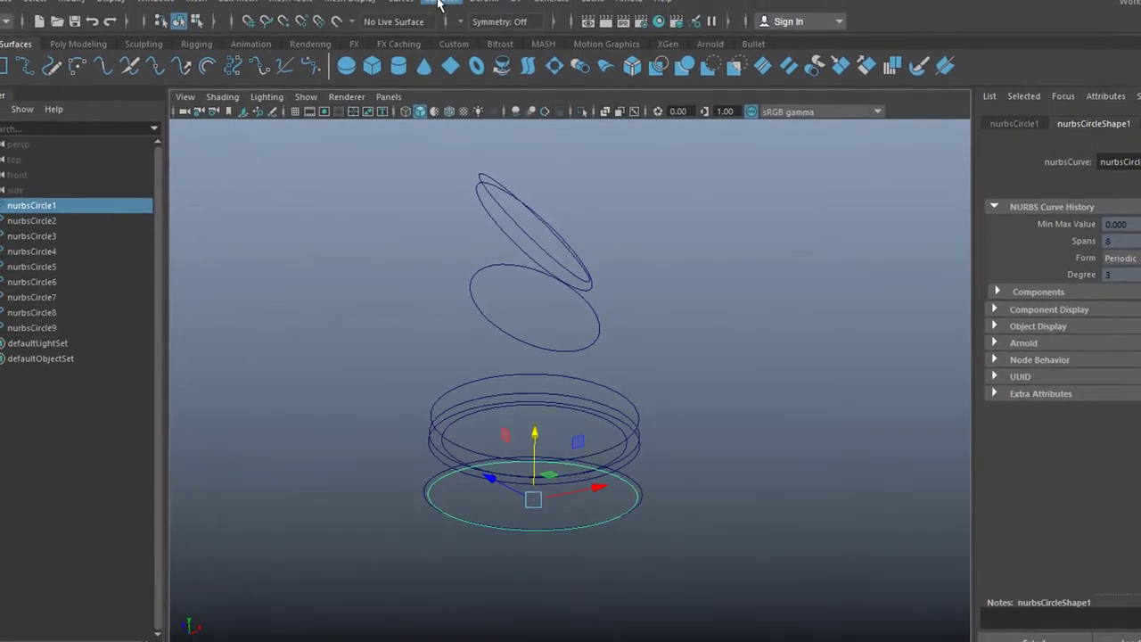
left_click(439, 4)
left_click(465, 59)
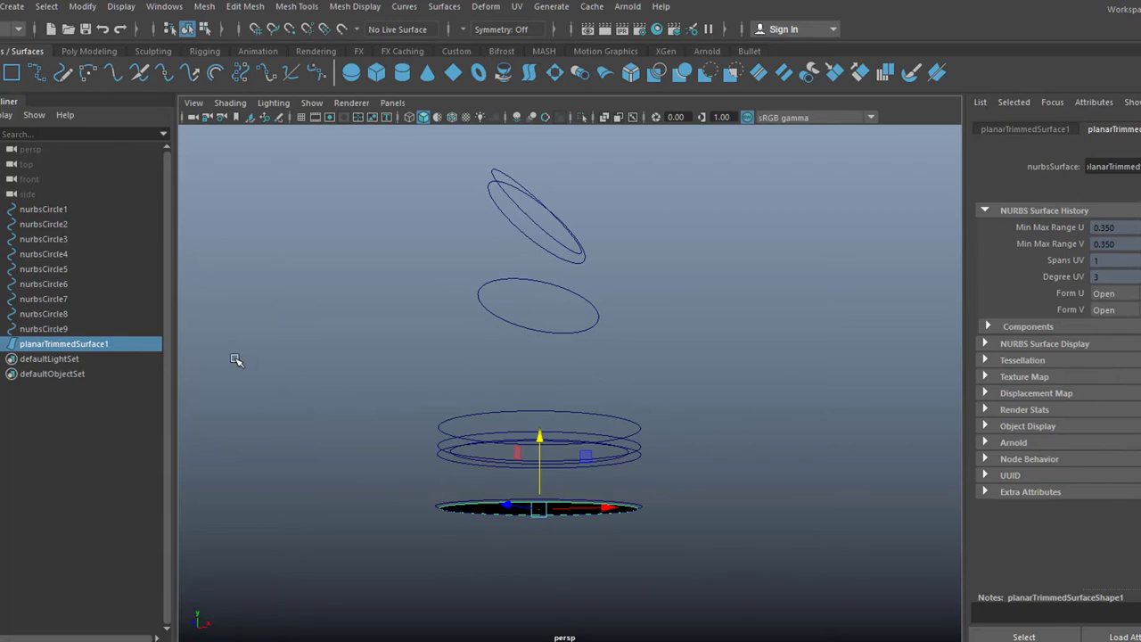
left_click(61, 211)
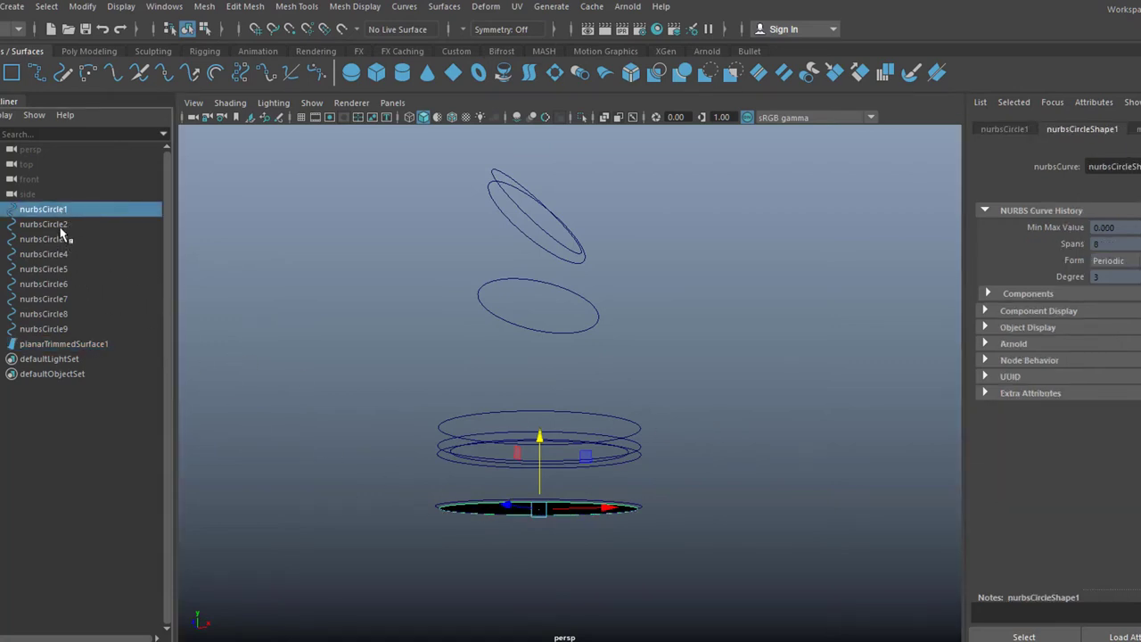
left_click(61, 226, "shift")
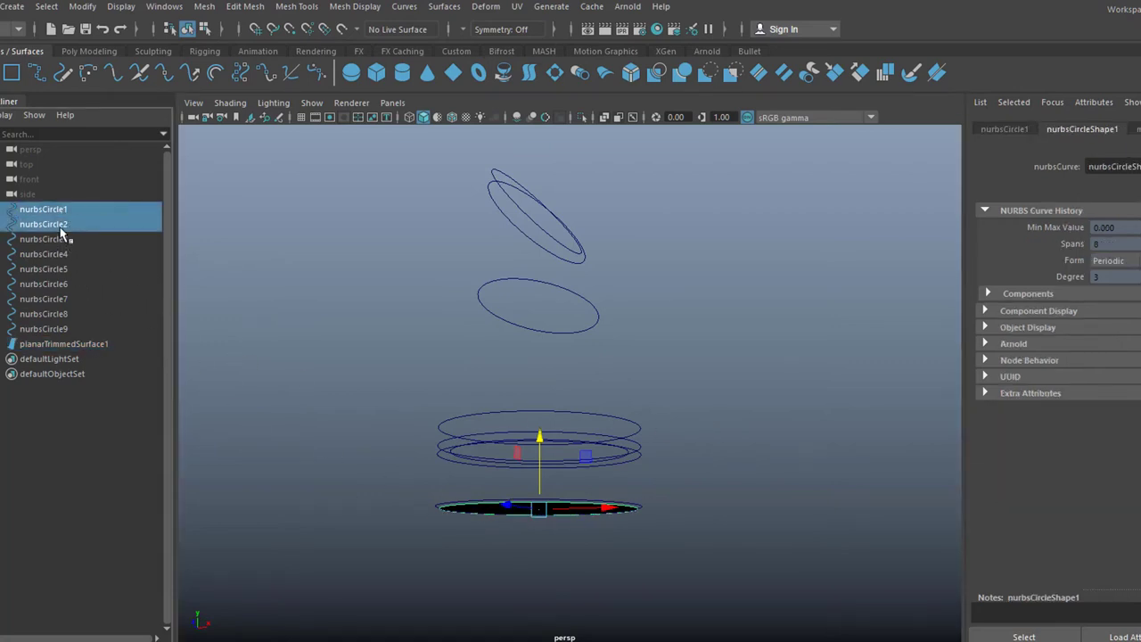
Loft nurbsCircle1 and nurbsCircle2 into a thin rim around the base disc.
left_click(440, 9)
left_click(460, 45)
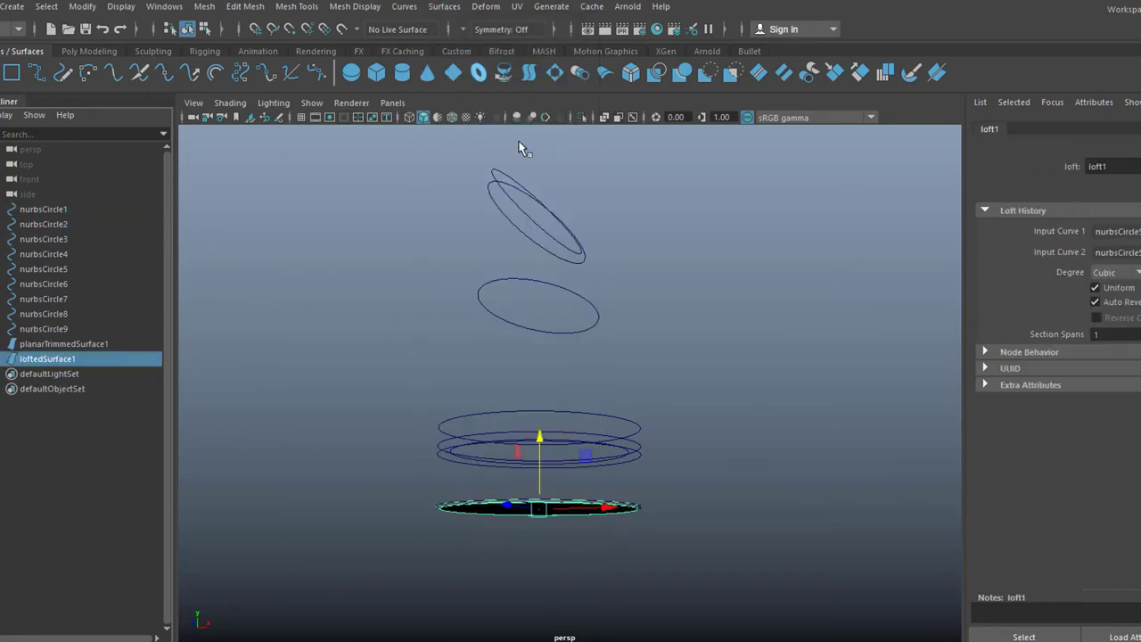
scroll(670, 420, "up", 3)
middle_click_drag(670, 420, 685, 327, "alt")
left_click_drag(685, 326, 659, 382, "alt")
Loft nurbsCircle2 and nurbsCircle3 into a cylindrical wall and show its shape attributes.
left_click(731, 411)
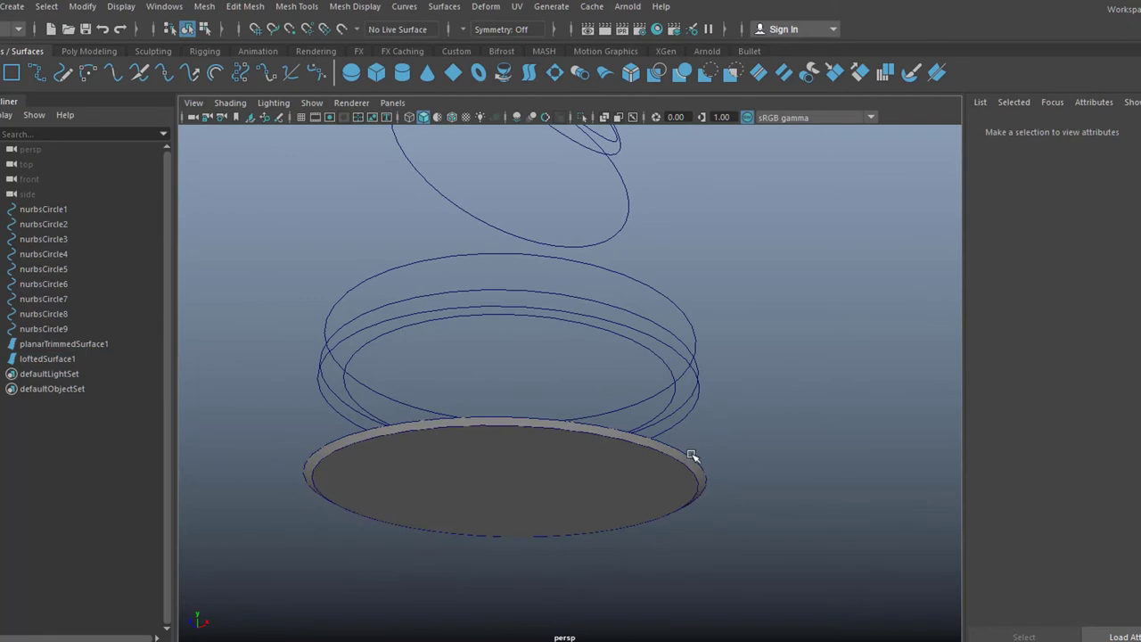
left_click(692, 456)
left_click_drag(720, 427, 709, 454, "alt")
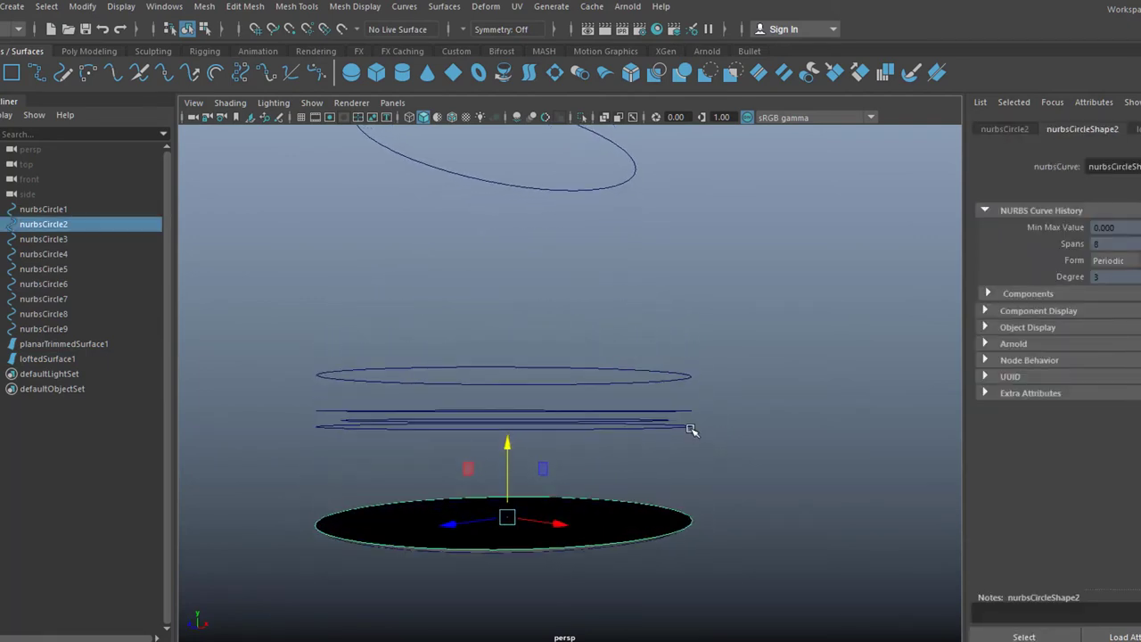
left_click(692, 428, "shift")
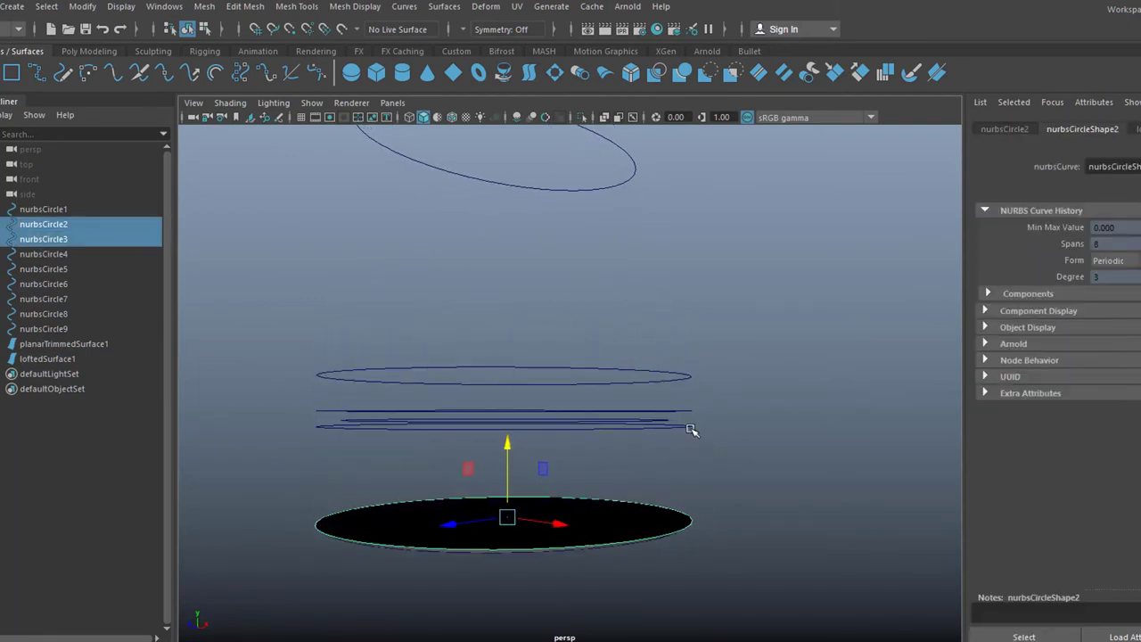
left_click(448, 9)
left_click(460, 47)
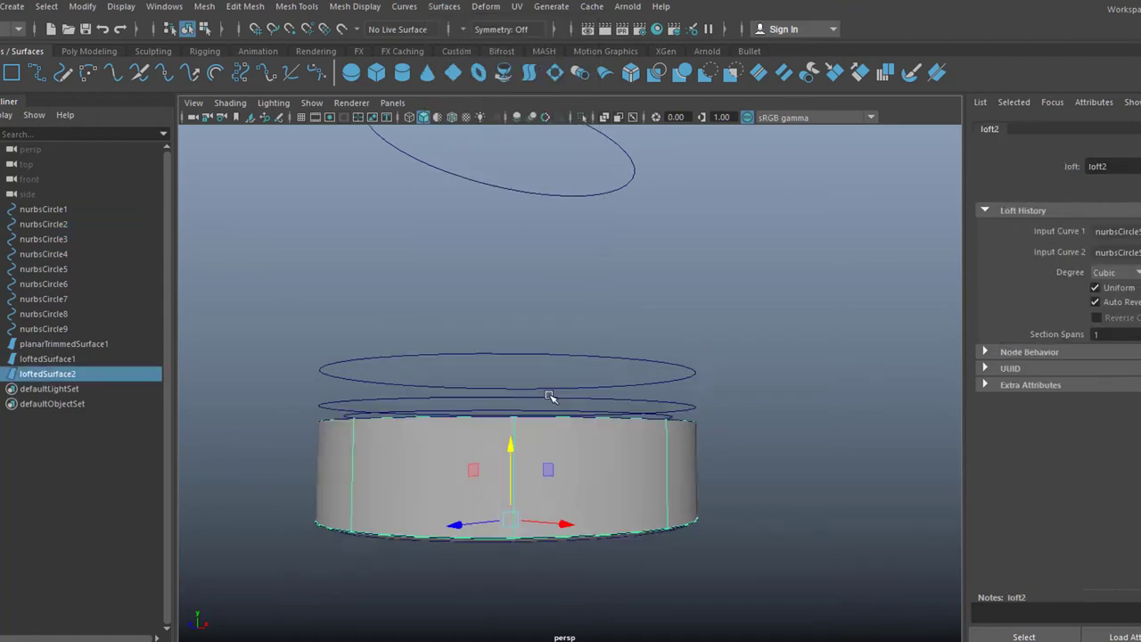
left_click_drag(554, 390, 639, 428, "alt")
left_click(663, 443)
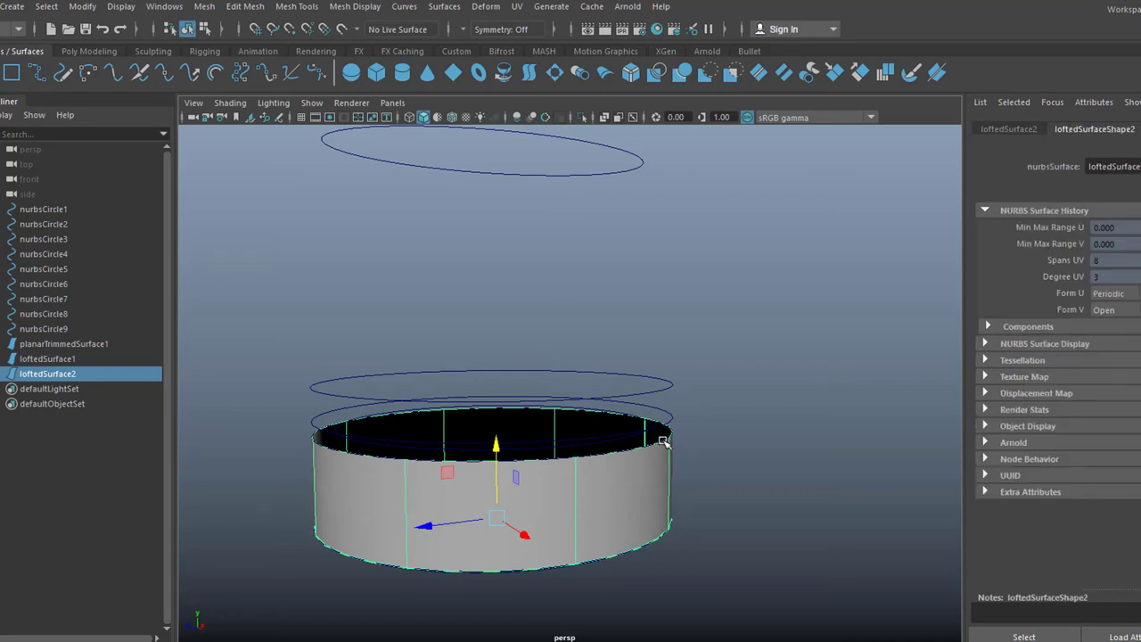
Loft a surface between nurbsCircle3 and nurbsCircle4.
left_click(53, 256)
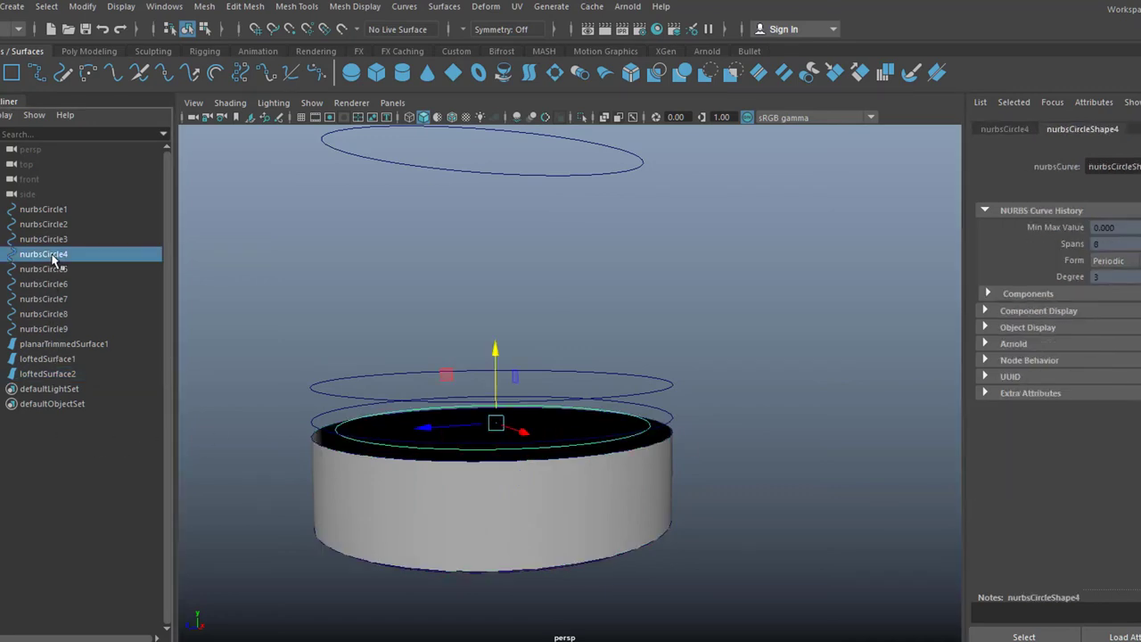
left_click(56, 242)
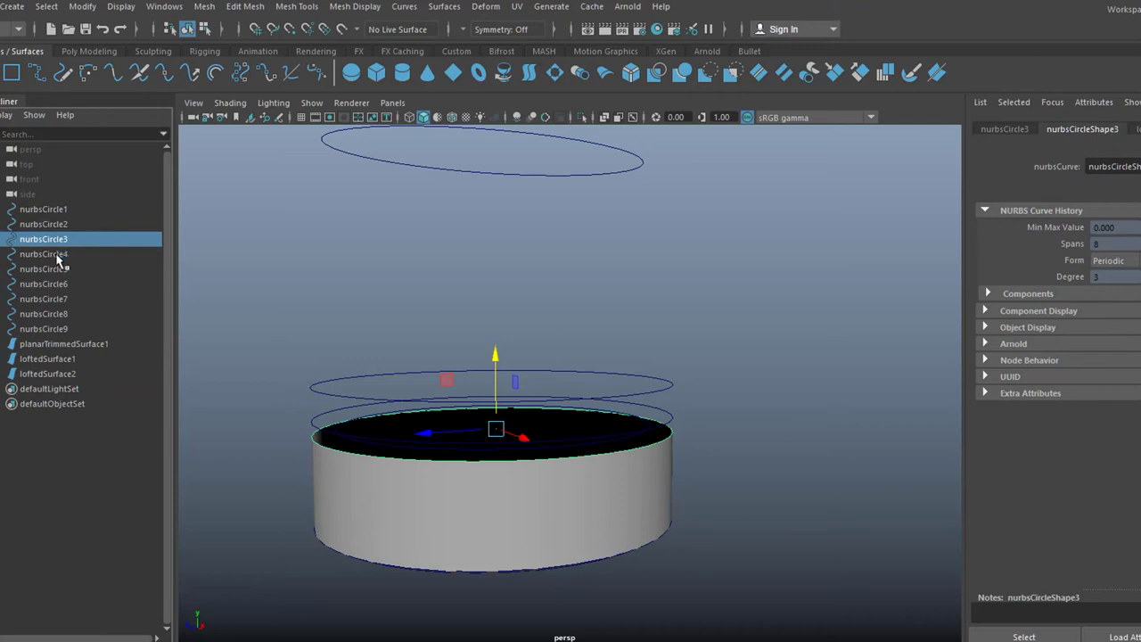
left_click(56, 256, "shift")
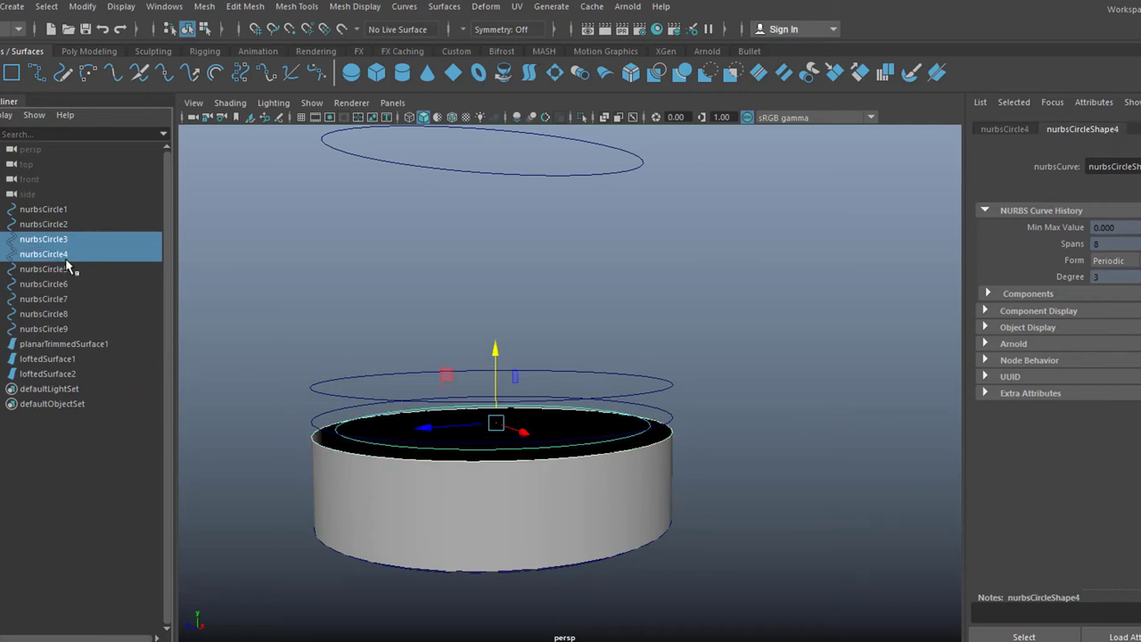
left_click(444, 6)
left_click(457, 40)
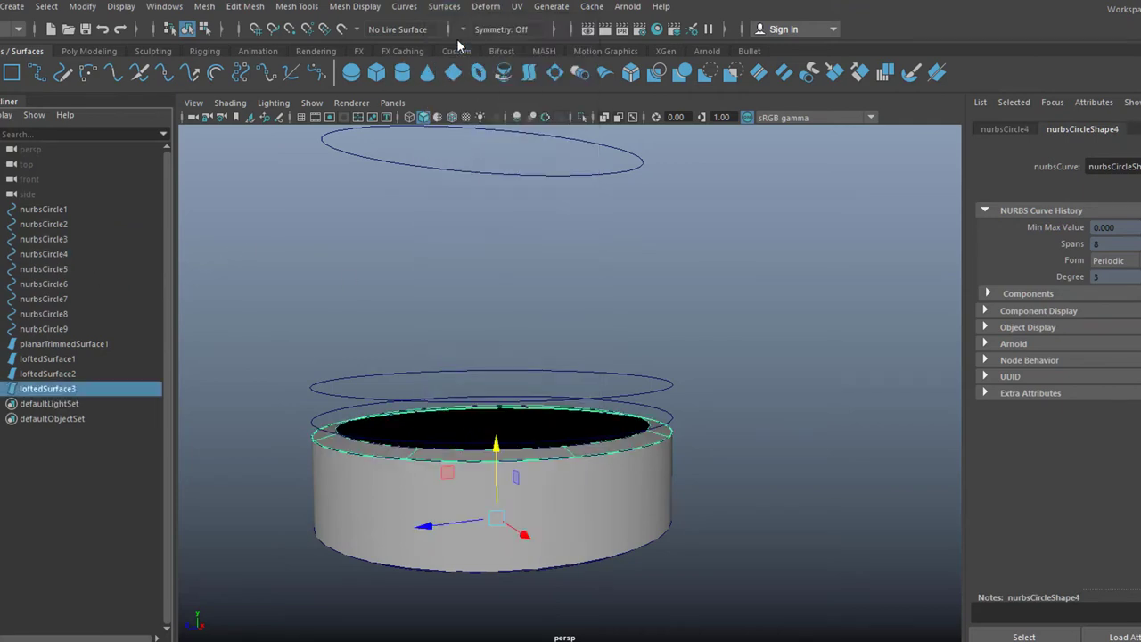
left_click_drag(468, 339, 539, 379, "alt")
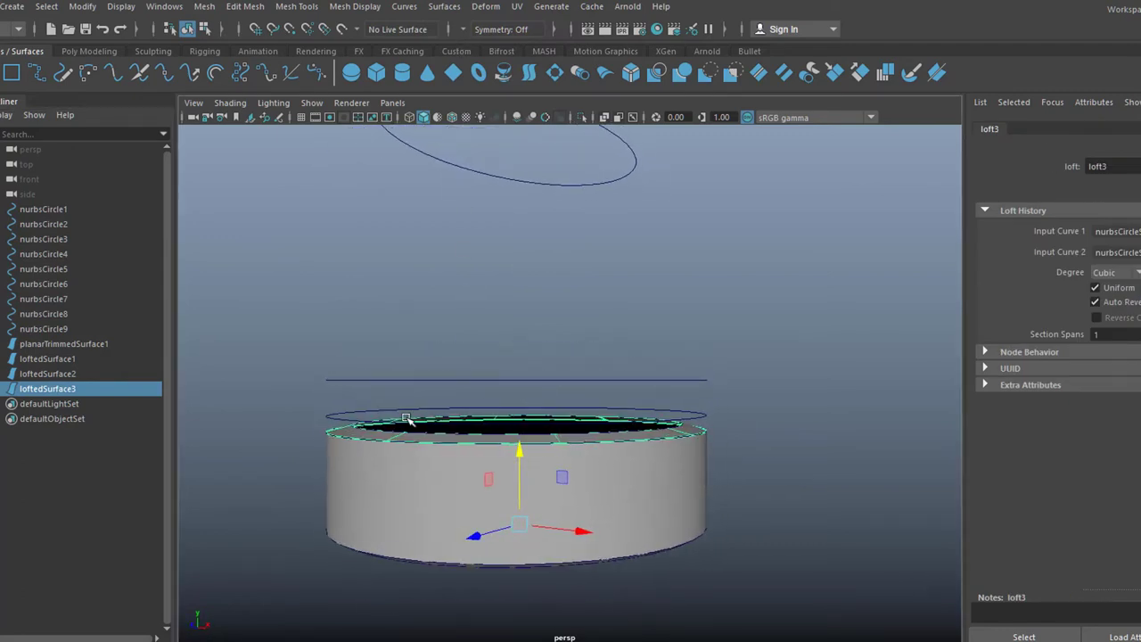
Select the five stacked circles from the cylinder's top rim up to the tilted top circle.
left_click(339, 417)
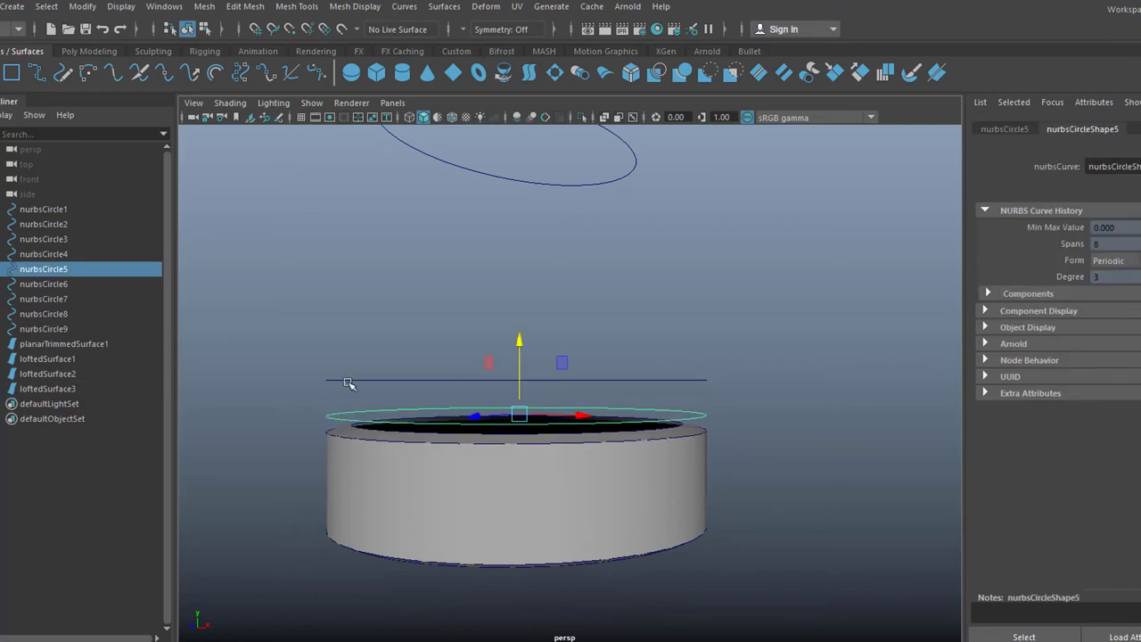
left_click(350, 379, "shift")
left_click_drag(416, 285, 446, 440, "alt")
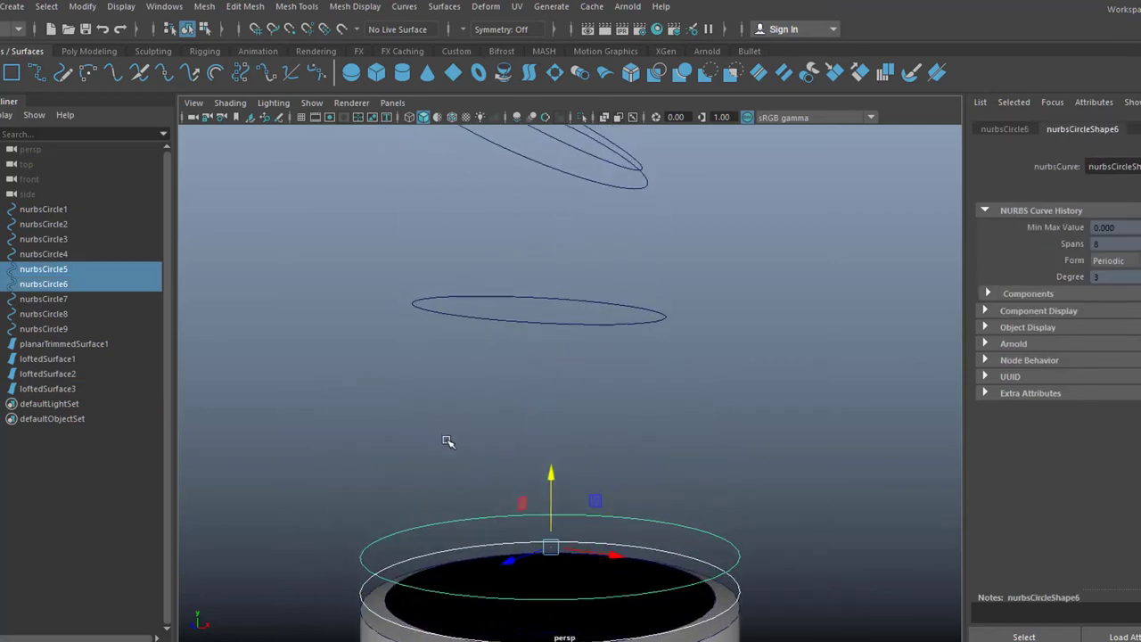
left_click(572, 302, "shift")
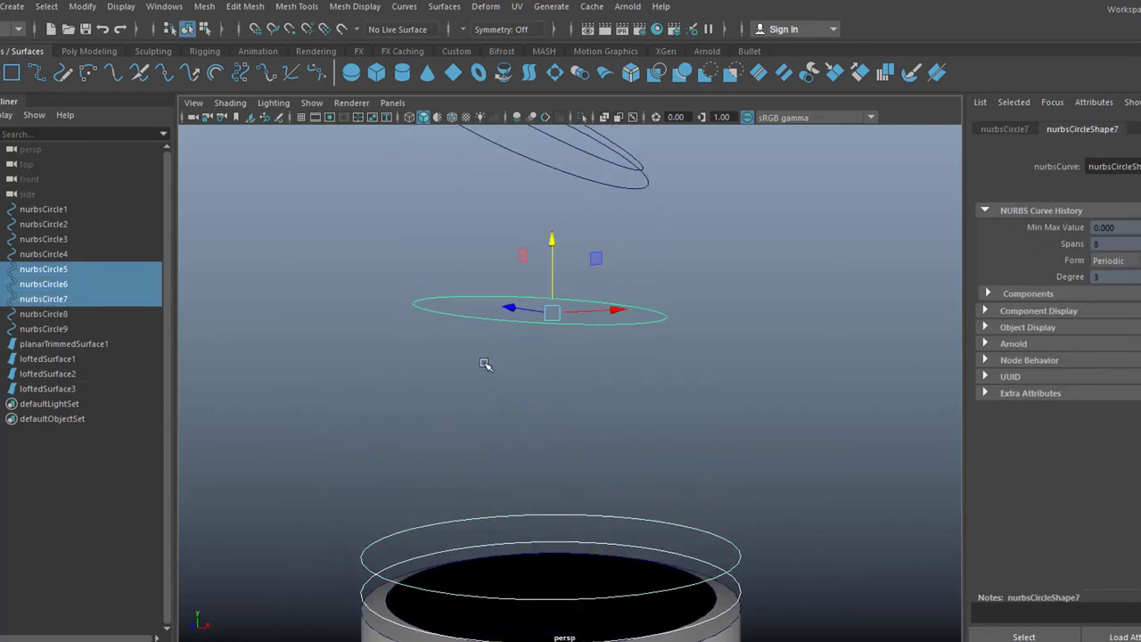
left_click_drag(484, 365, 522, 446, "alt")
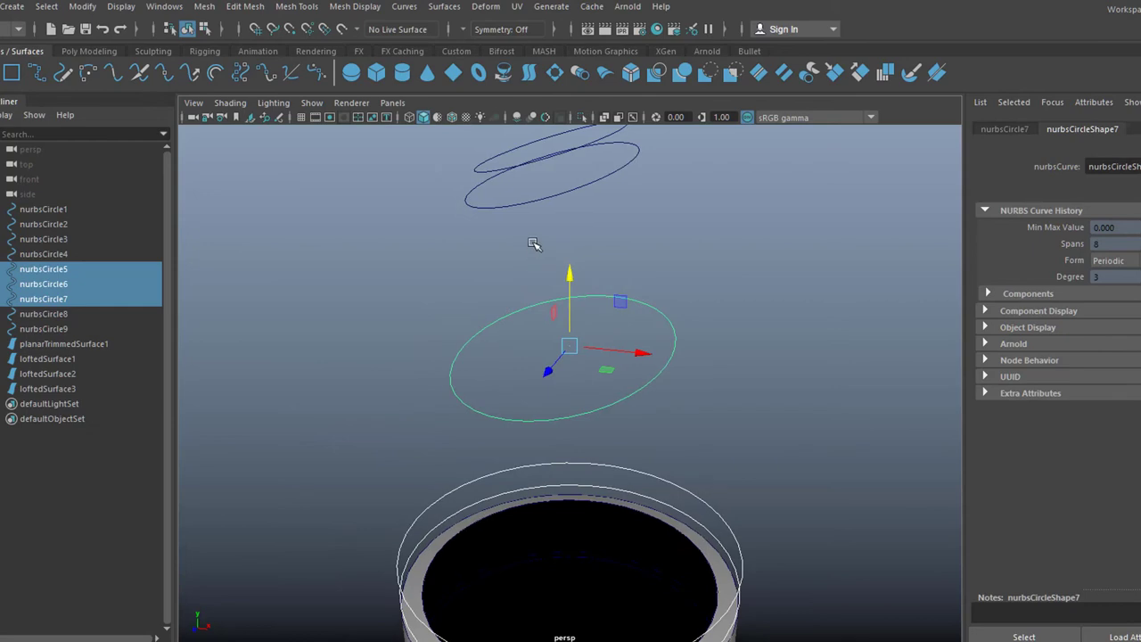
left_click(572, 195, "shift")
left_click_drag(402, 321, 511, 384, "alt")
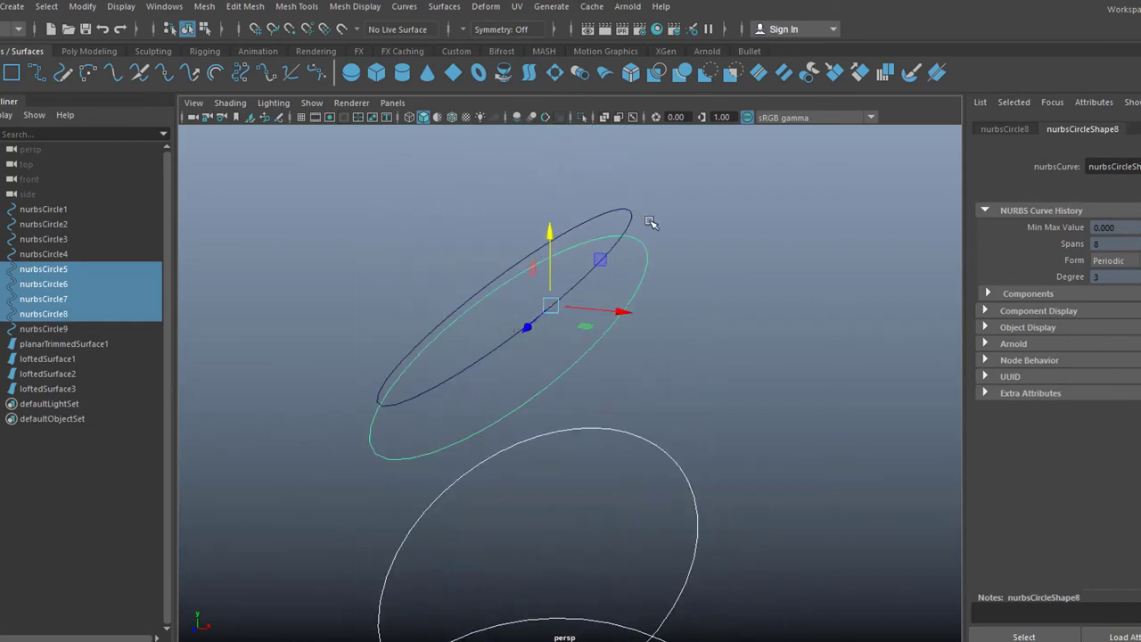
left_click(631, 220, "shift")
left_click_drag(667, 242, 543, 168, "alt")
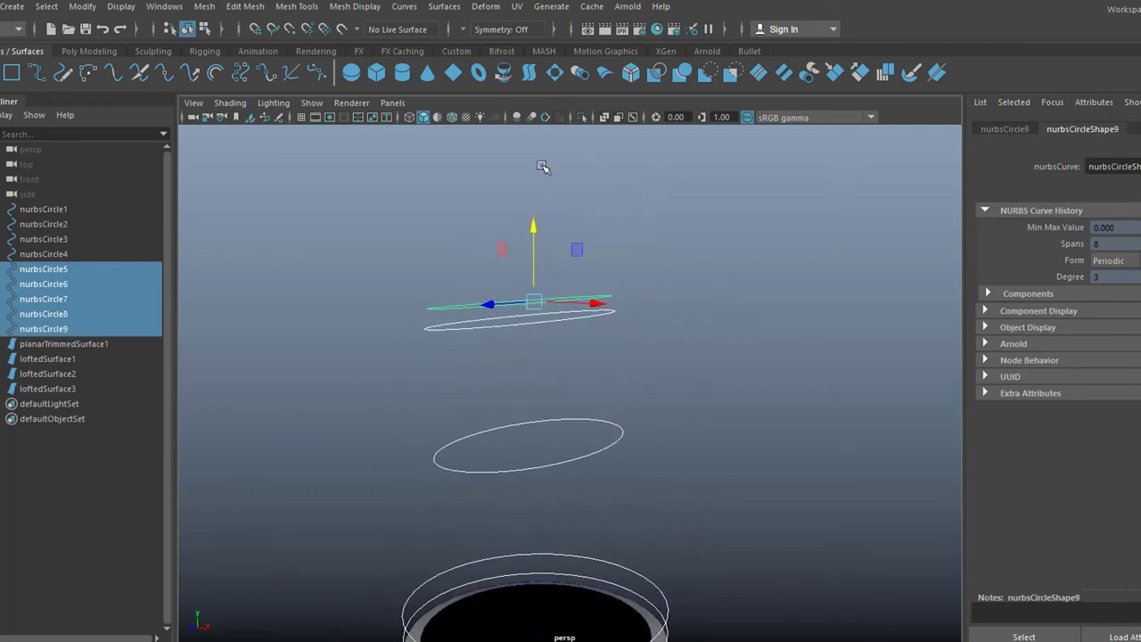
left_click(452, 7)
Loft a flaring surface through the five circles and select nurbsCircle5 at its base.
left_click(463, 41)
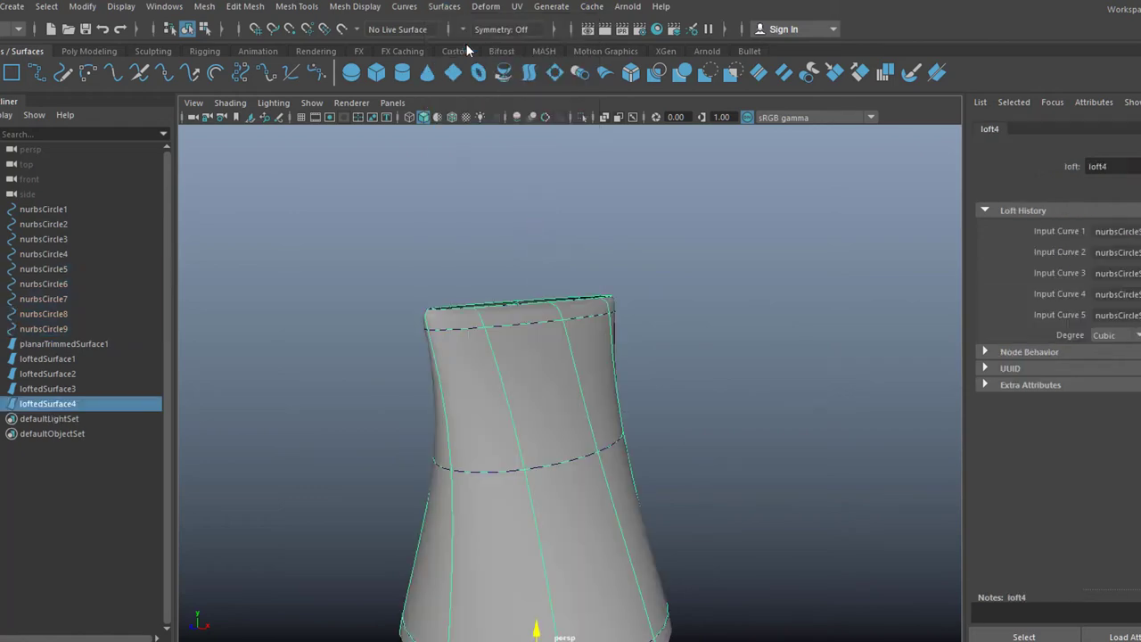
left_click_drag(685, 317, 594, 314, "alt")
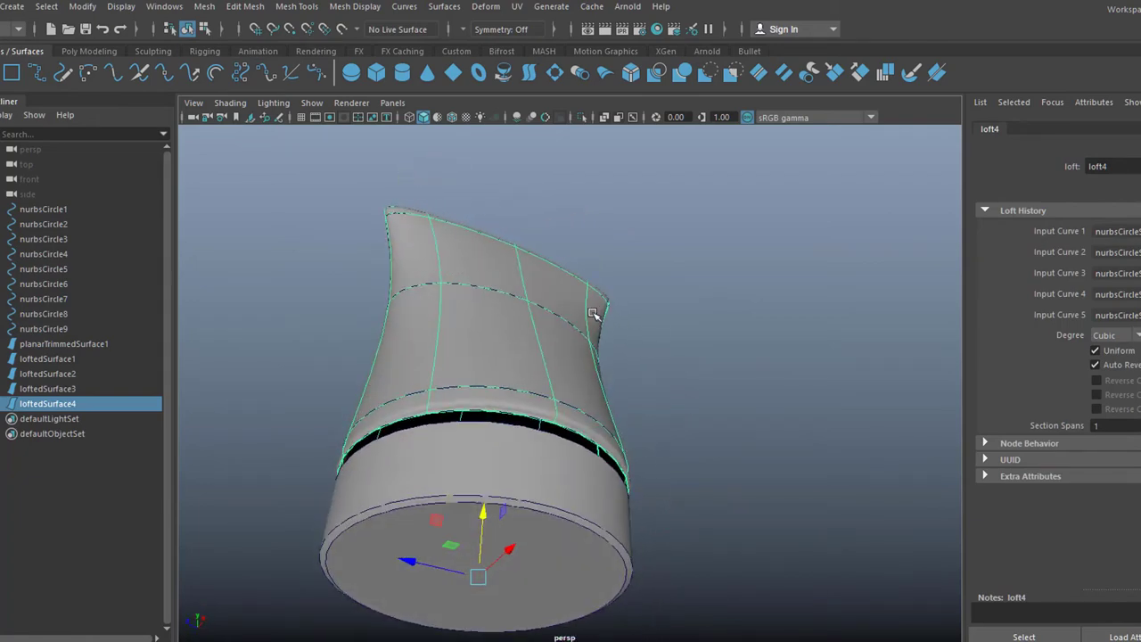
left_click(488, 416)
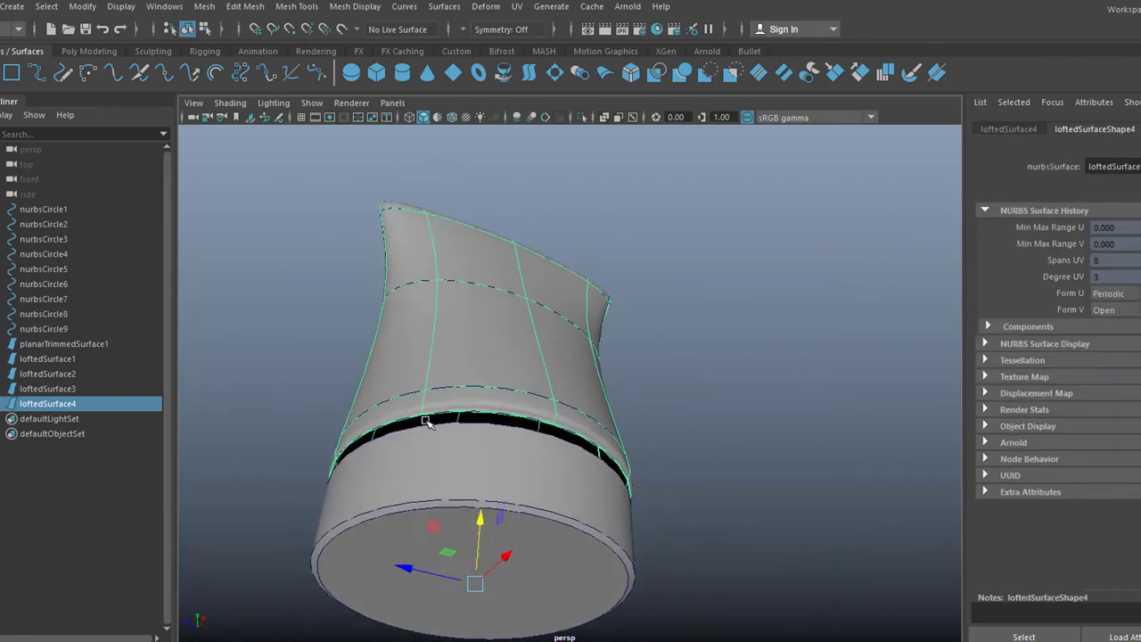
right_click_drag(409, 423, 519, 453, "alt")
left_click(512, 450)
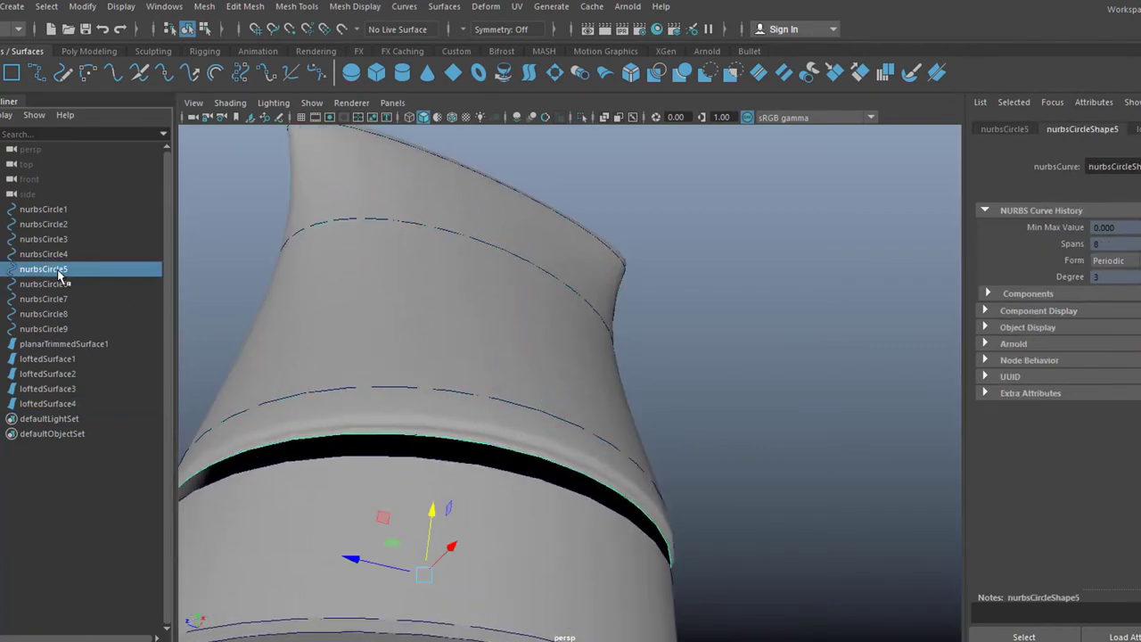
Cap the loft's base circle nurbsCircle5 with a planar surface.
left_click(457, 9)
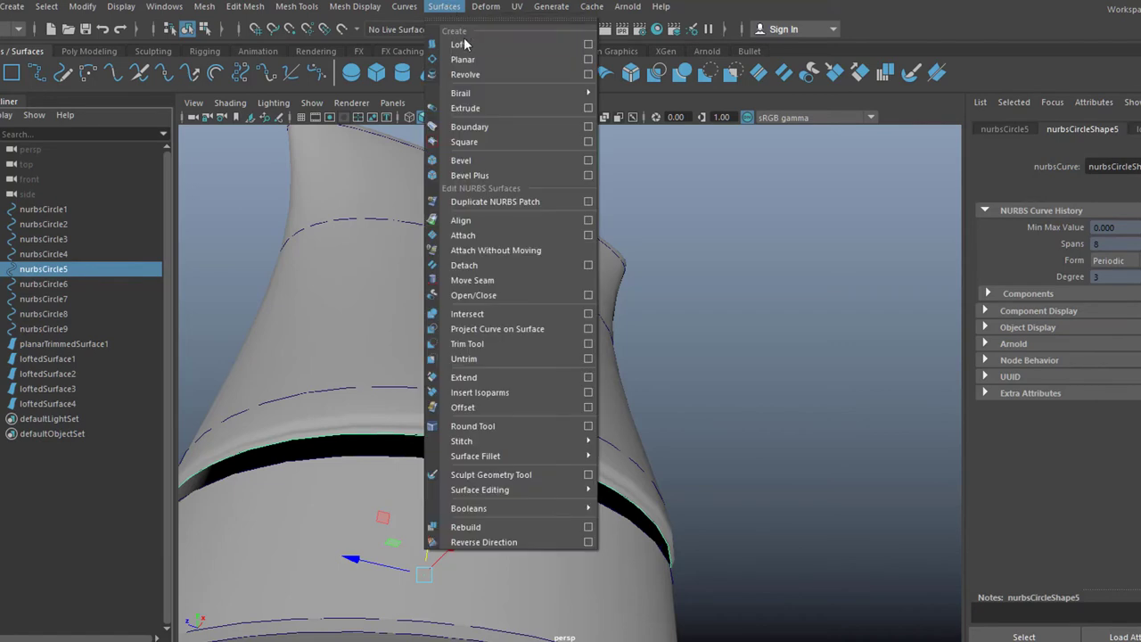
left_click(463, 60)
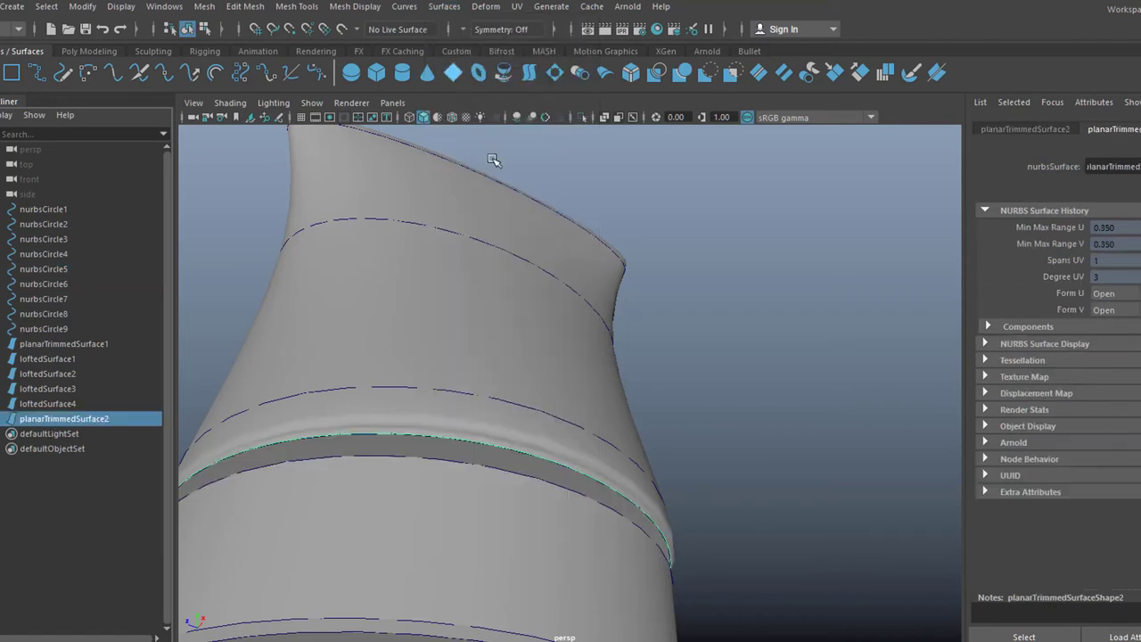
left_click_drag(522, 224, 548, 301, "alt")
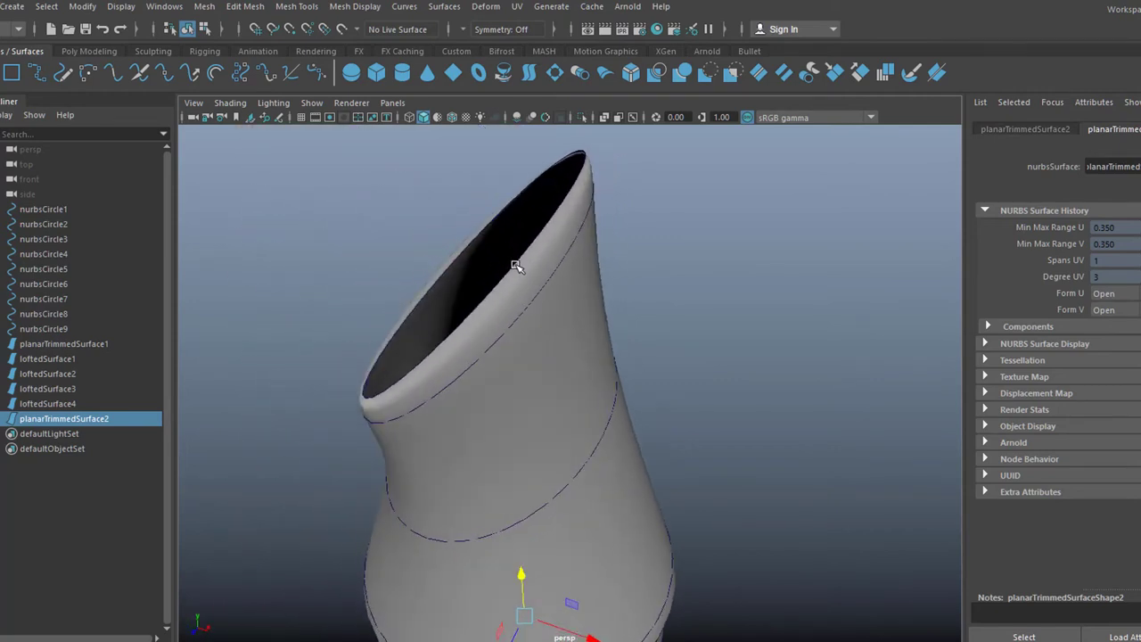
Narrow the top rim circle, cap it with a planar surface and reverse its direction.
left_click(517, 265)
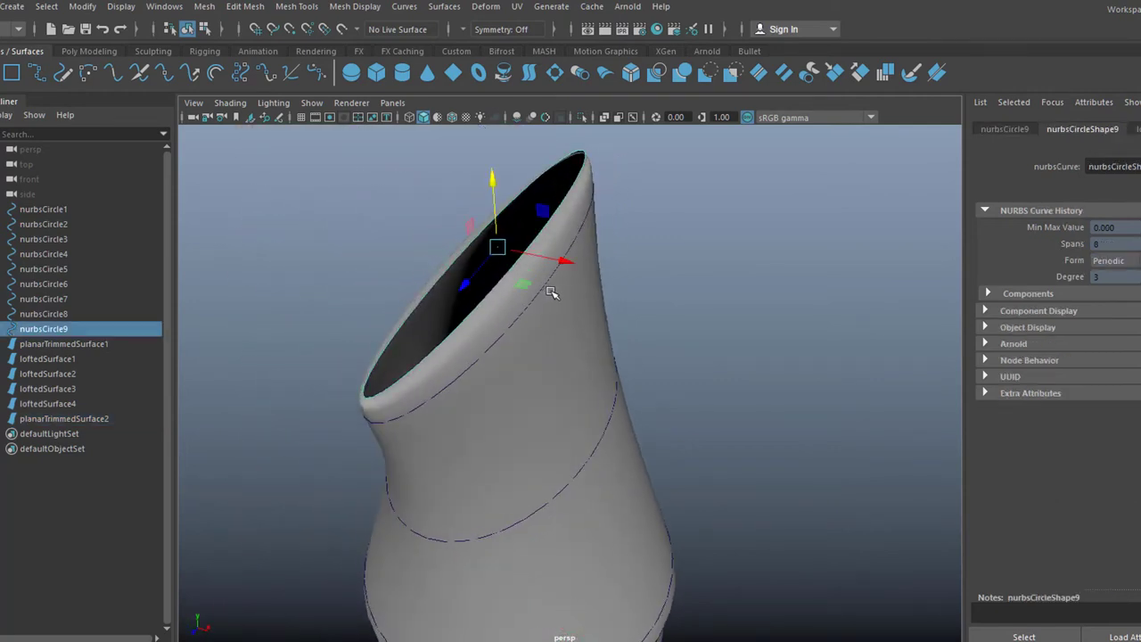
left_click_drag(564, 265, 529, 273)
left_click(445, 7)
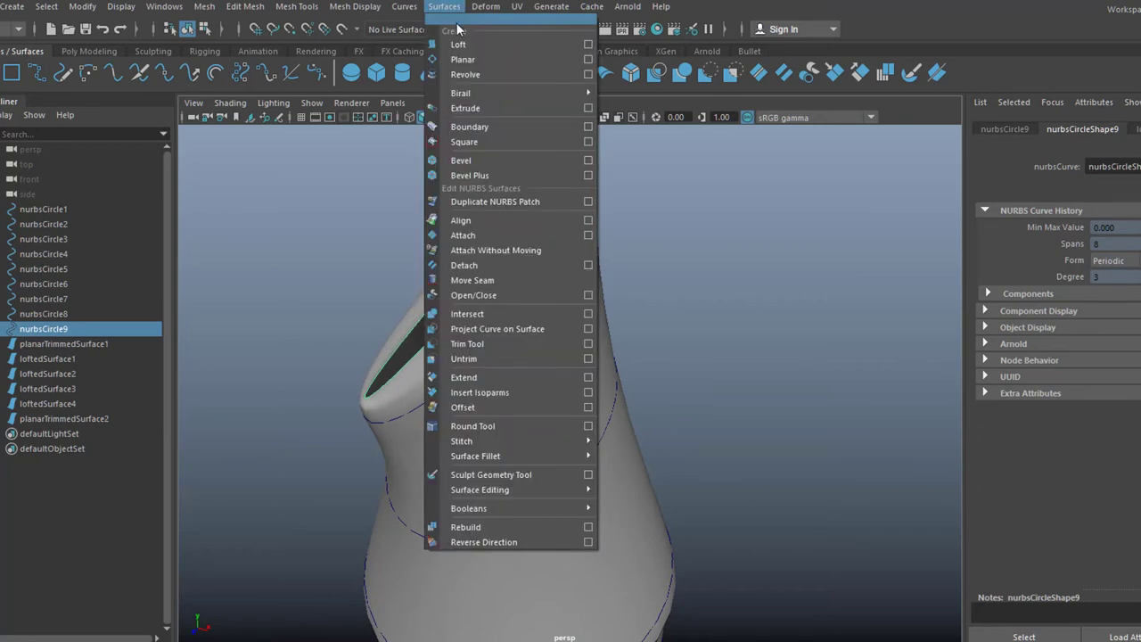
left_click(465, 57)
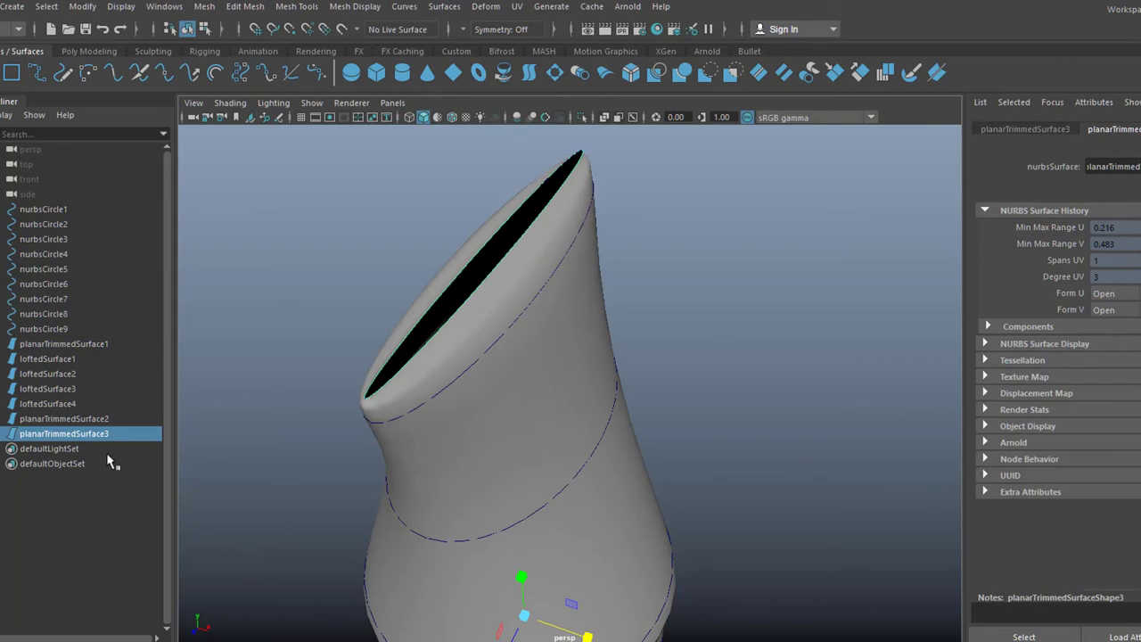
left_click(445, 8)
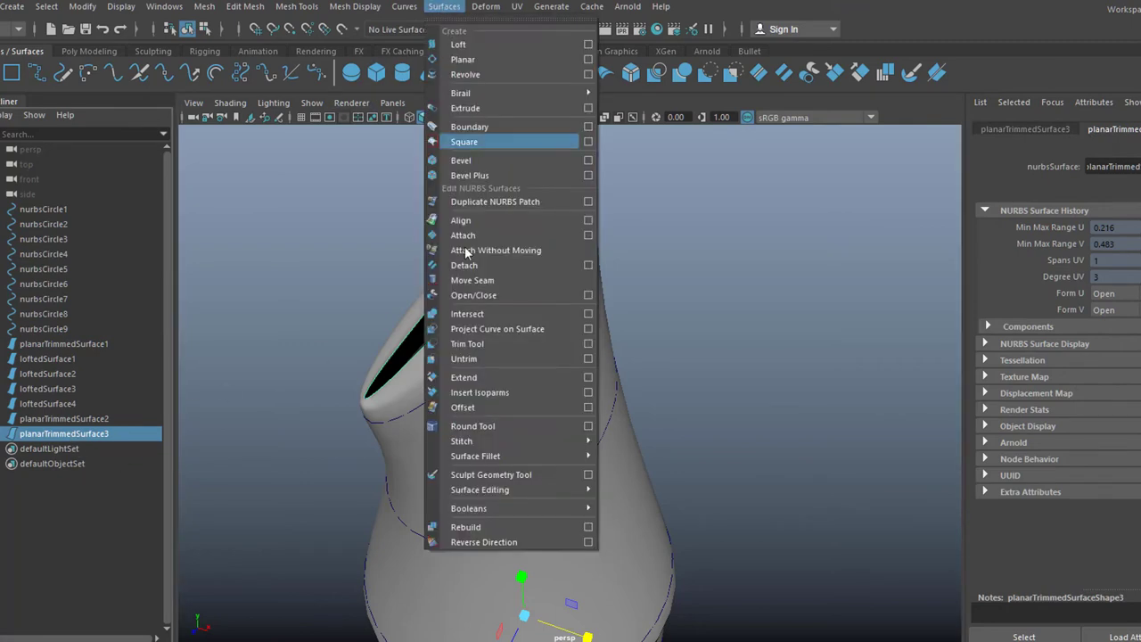
left_click(486, 543)
left_click_drag(683, 431, 650, 416, "alt")
right_click_drag(650, 416, 586, 471, "alt")
left_click_drag(586, 471, 676, 418, "alt")
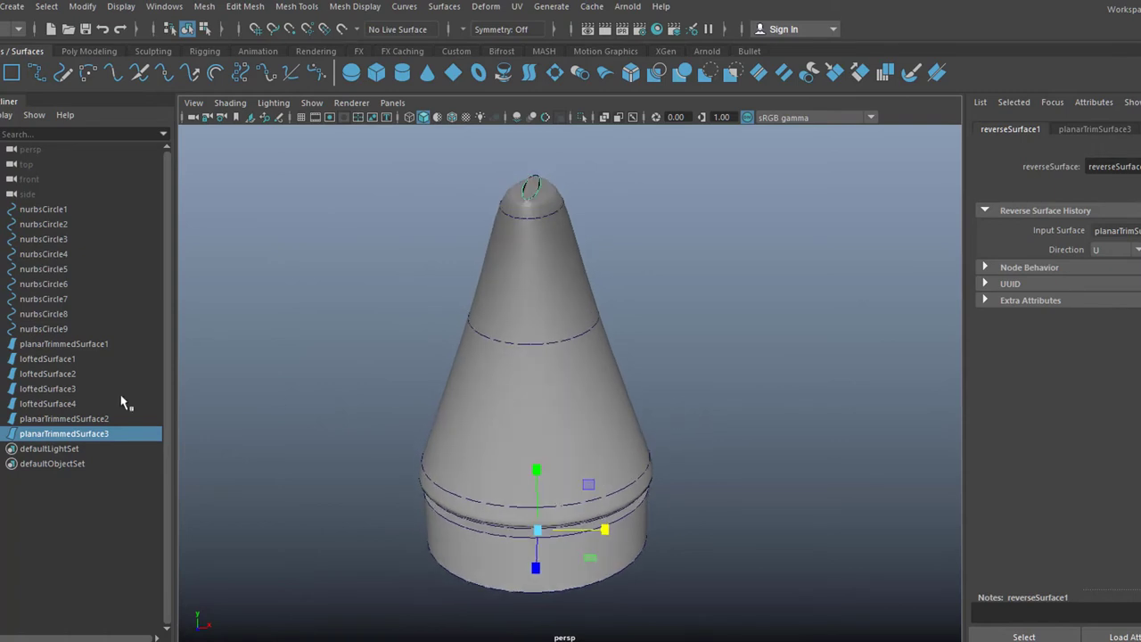
Move nurbsCircle7, nurbsCircle8 and nurbsCircle9 upward to stretch the body taller.
left_click(43, 299)
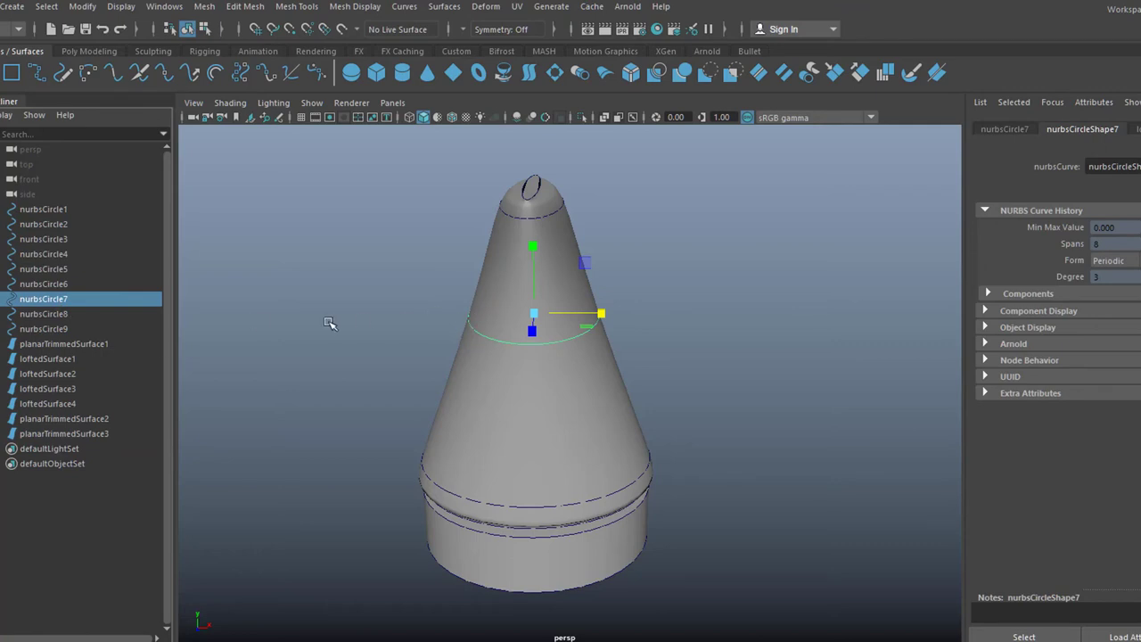
left_click(45, 314, "shift")
left_click(45, 330, "shift")
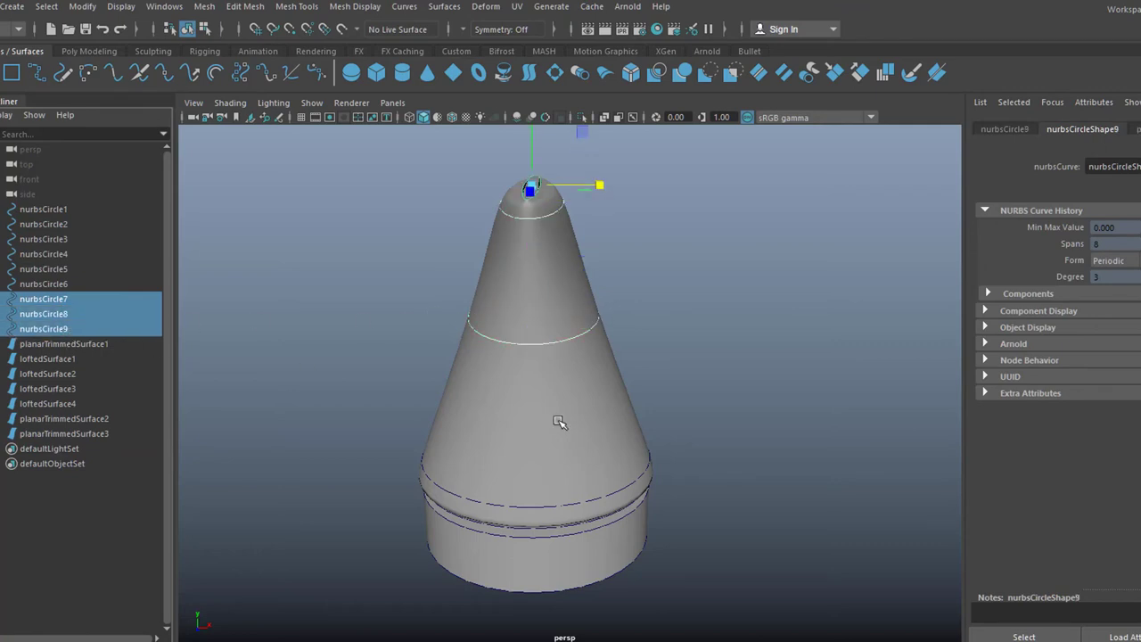
right_click_drag(571, 428, 465, 454, "alt")
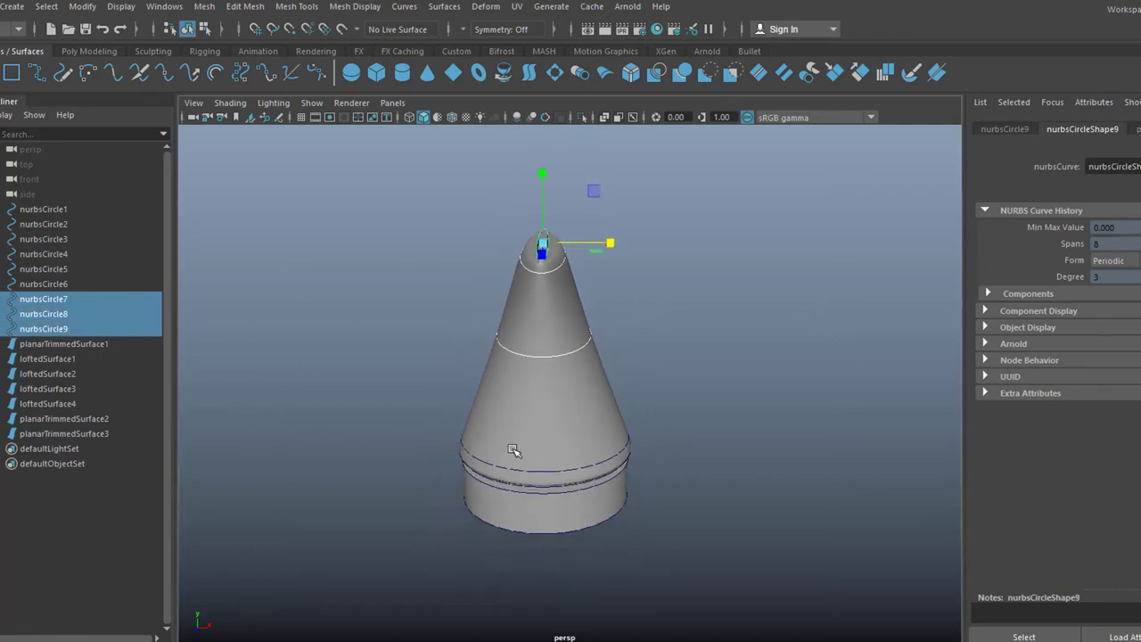
key("w")
left_click_drag(539, 166, 559, 67)
Lower nurbsCircle7 and scale it inward to pinch the vase's waist.
left_click(43, 299)
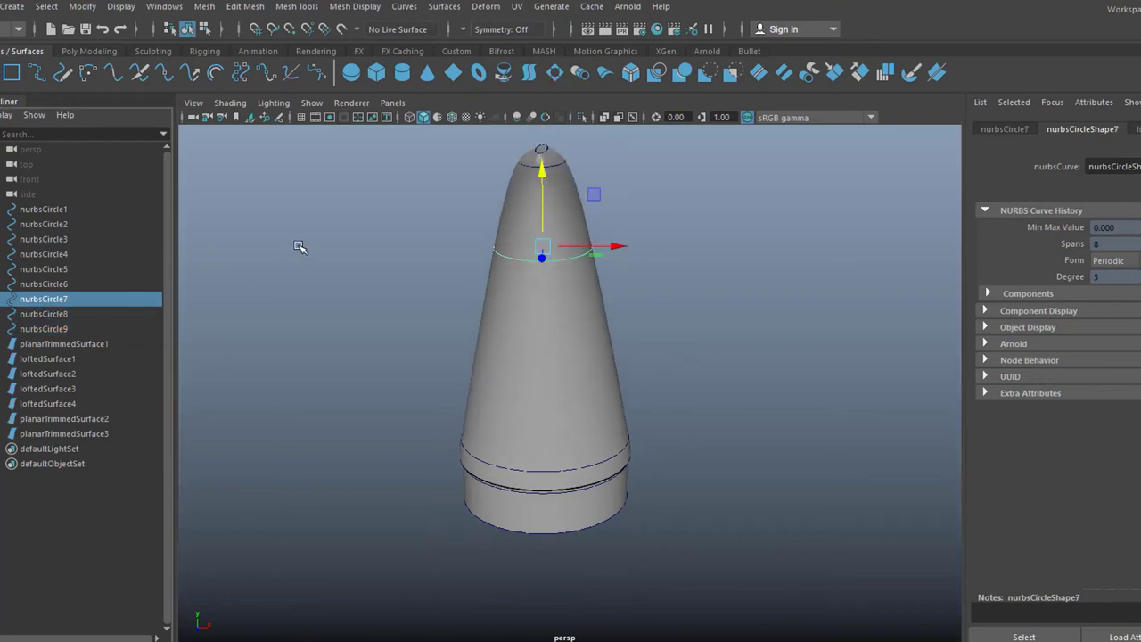
left_click_drag(546, 181, 539, 227)
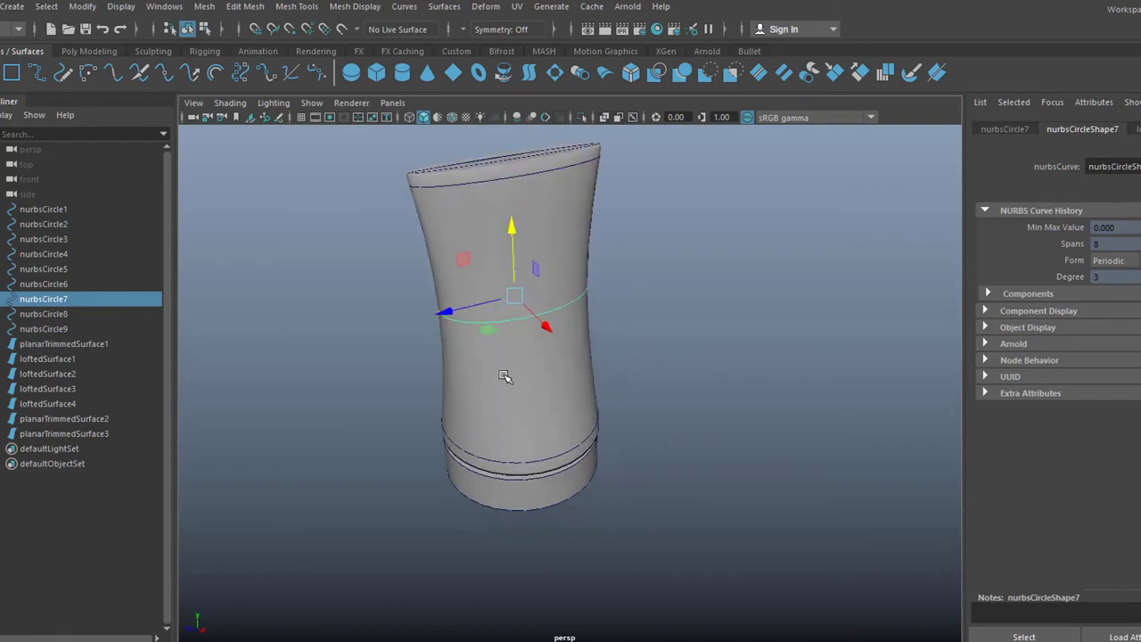
left_click_drag(502, 378, 473, 371, "alt")
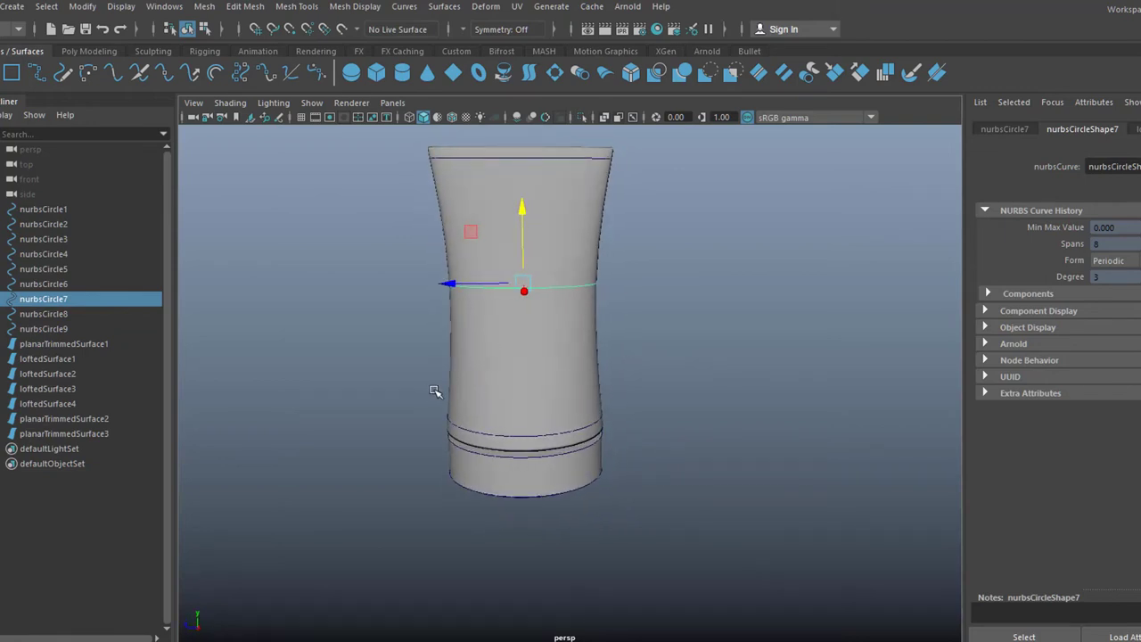
left_click_drag(456, 290, 451, 288)
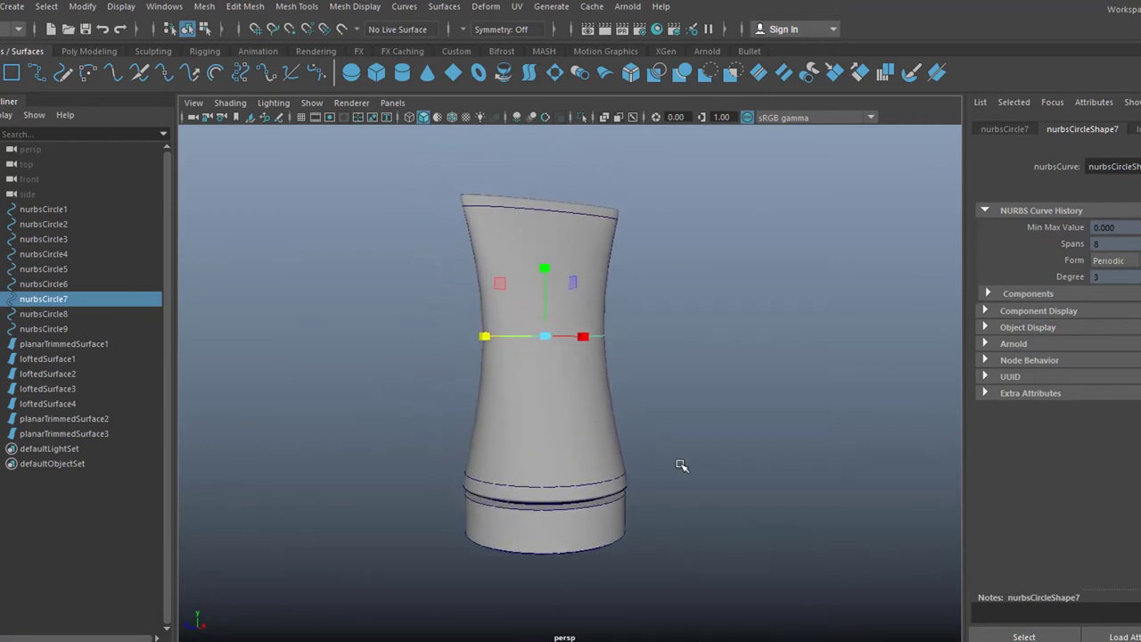
Select all vase surfaces from planarTrimmedSurface1 through planarTrimmedSurface3.
left_click(83, 344)
left_click(93, 419, "ctrl")
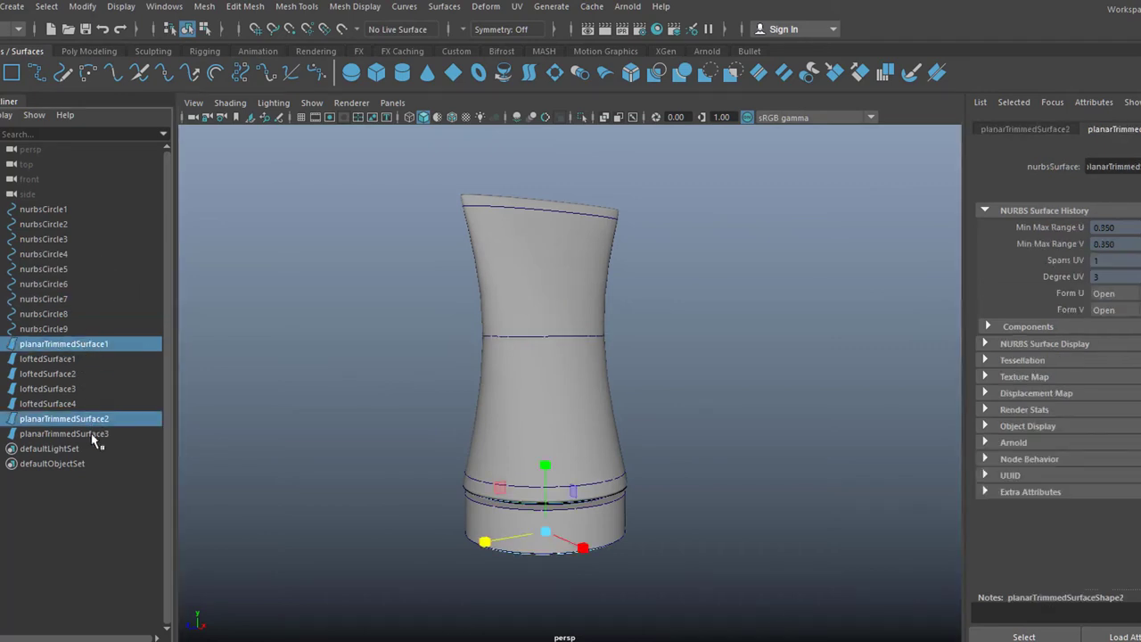
left_click(93, 434, "ctrl")
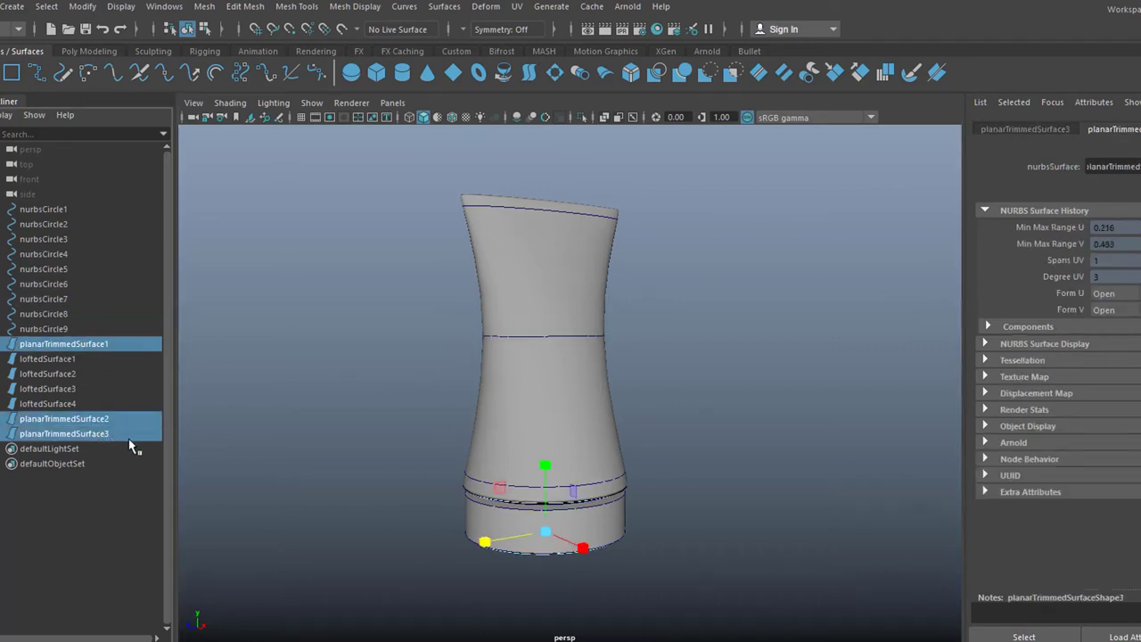
left_click(73, 360)
left_click(80, 346)
left_click(82, 435, "shift")
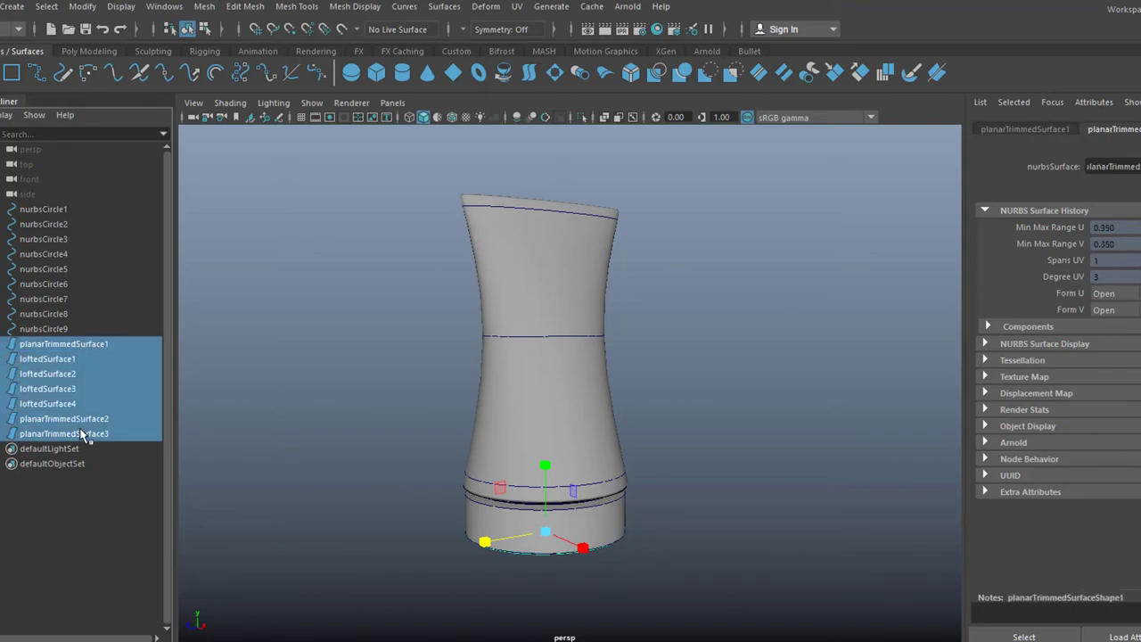
Assign a new Arnold aiStandardSurface material to the selected surfaces.
right_click(98, 354)
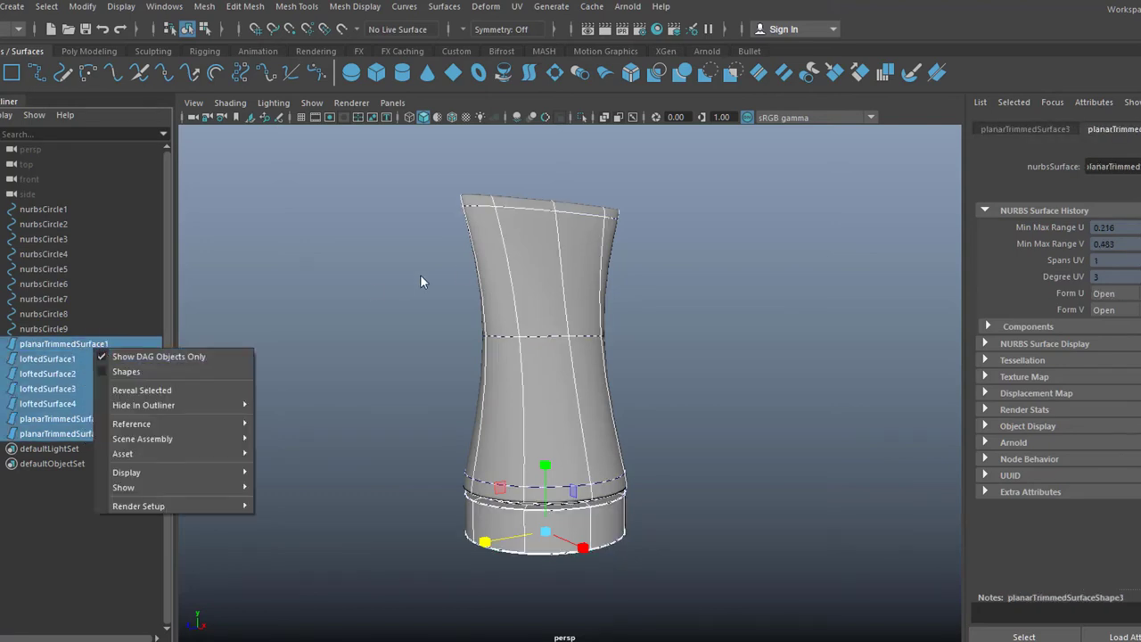
left_click(496, 267)
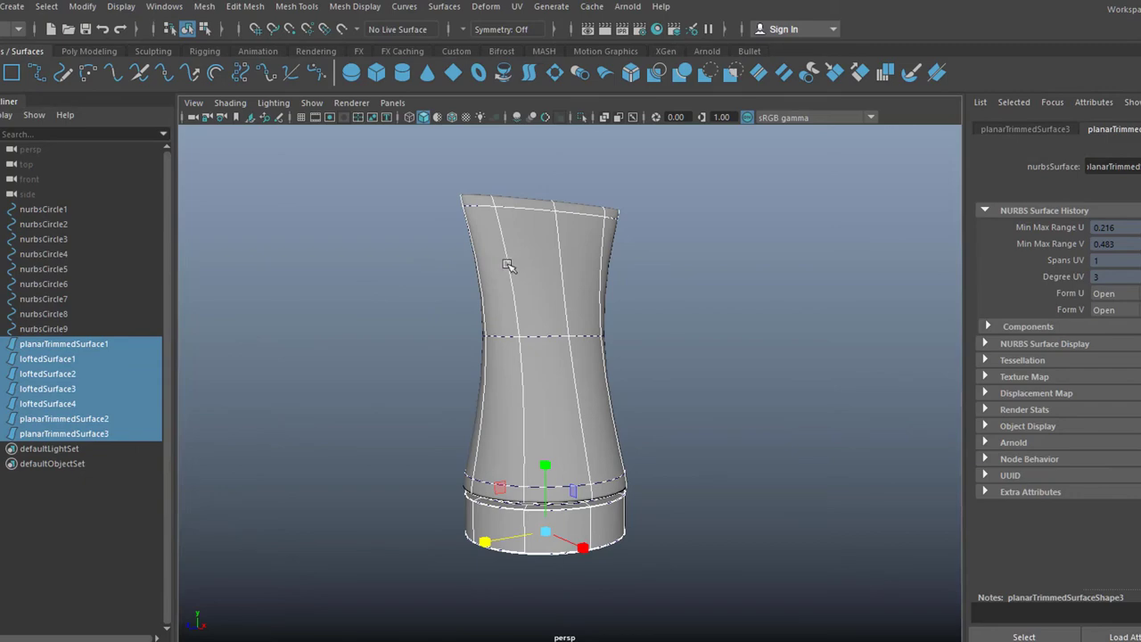
right_click_drag(514, 262, 517, 616)
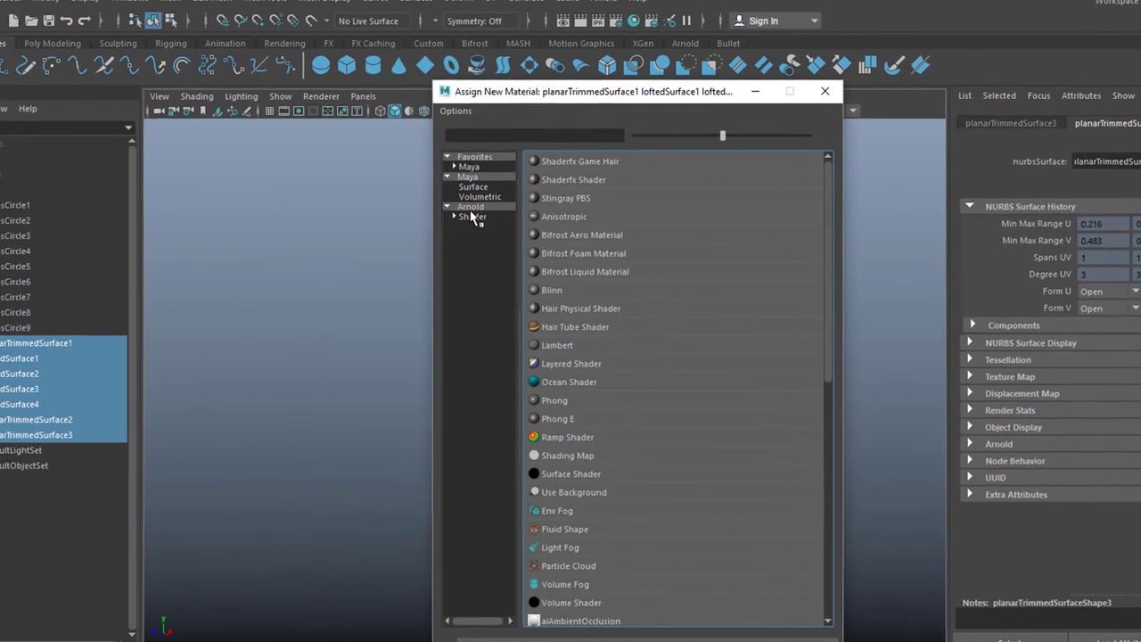
left_click(495, 206)
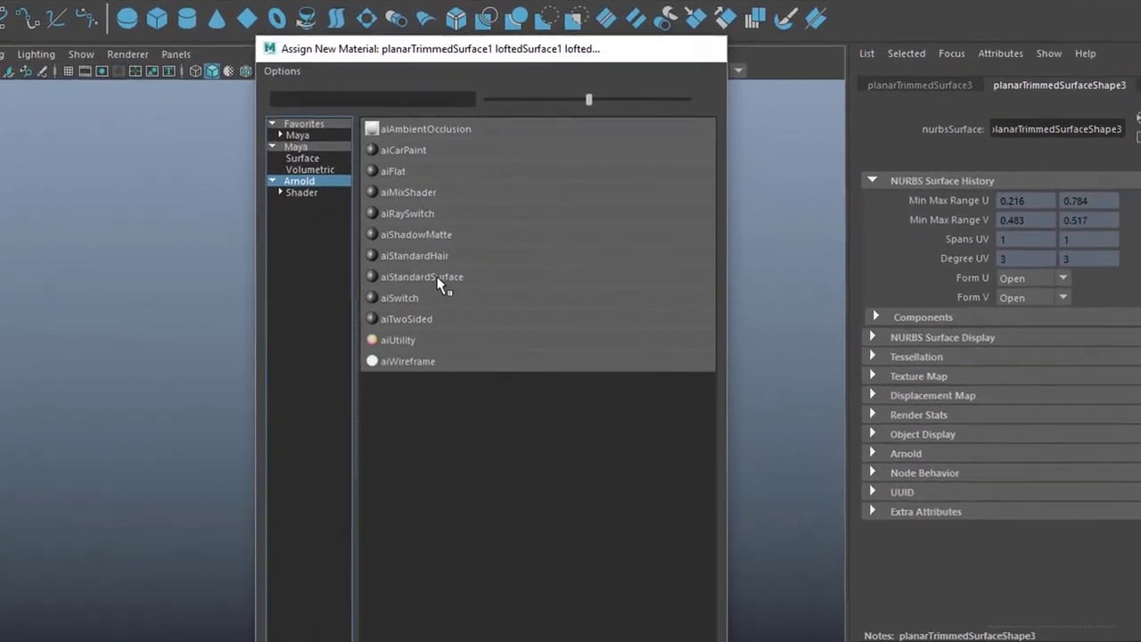
left_click(526, 285)
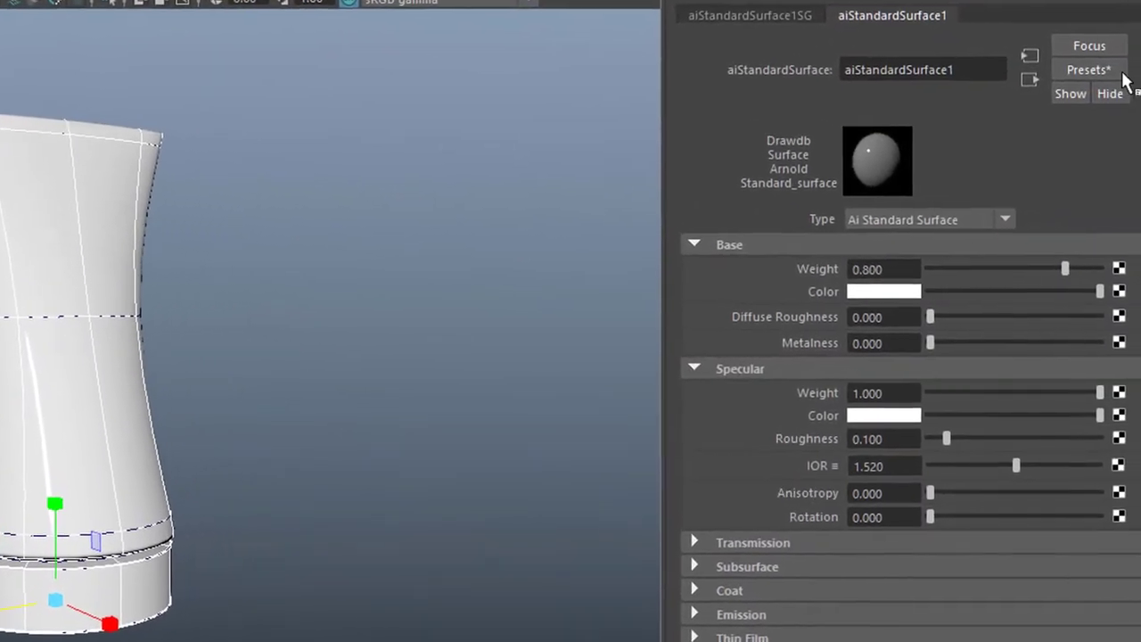
Replace the aiStandardSurface1 settings with the Plastic preset, turning the vase blue.
left_click(1131, 99)
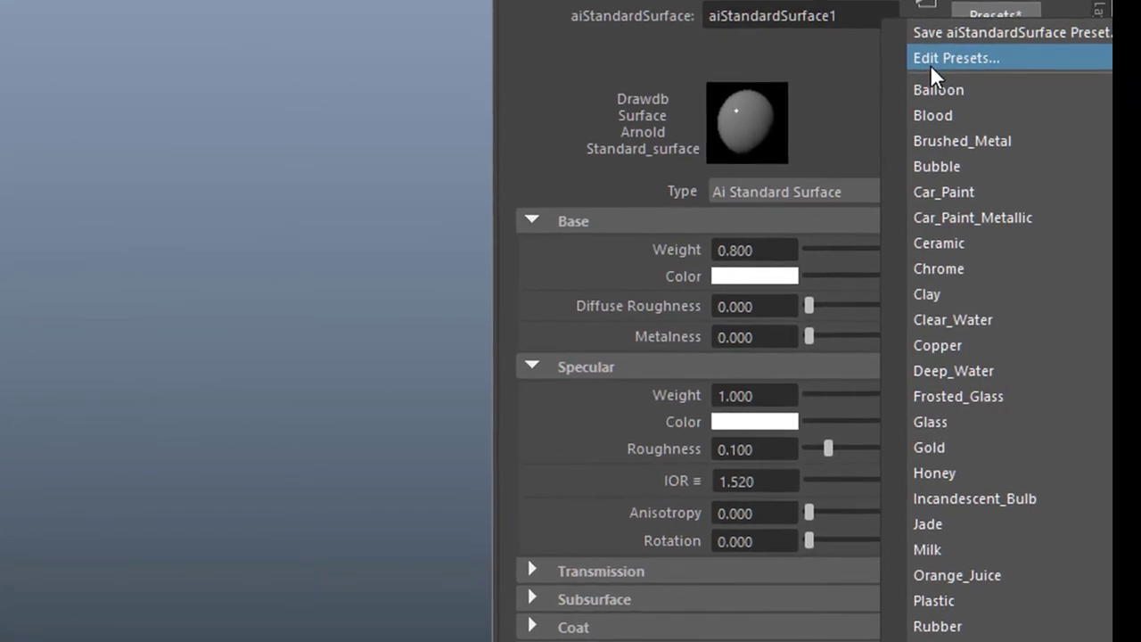
mouse_move(941, 348)
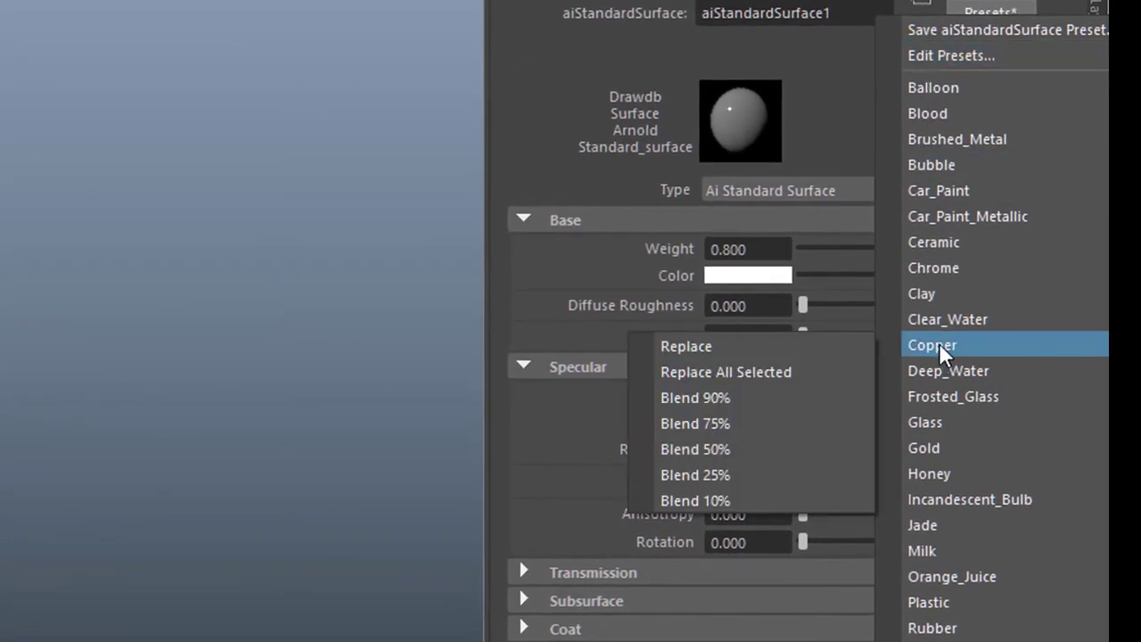
mouse_move(944, 603)
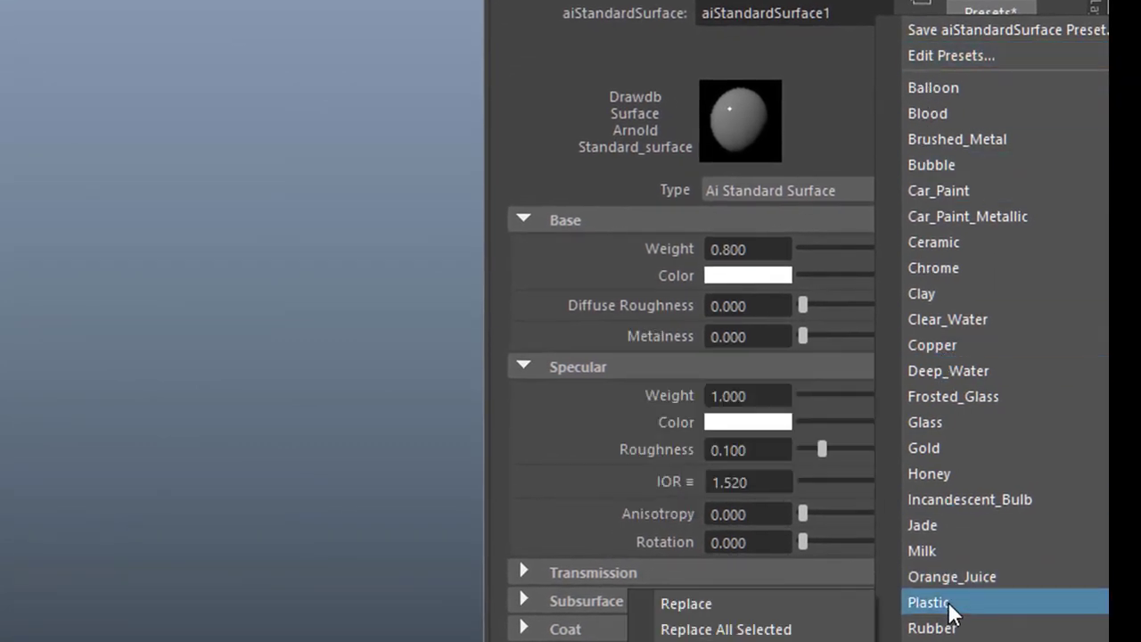
left_click(793, 614)
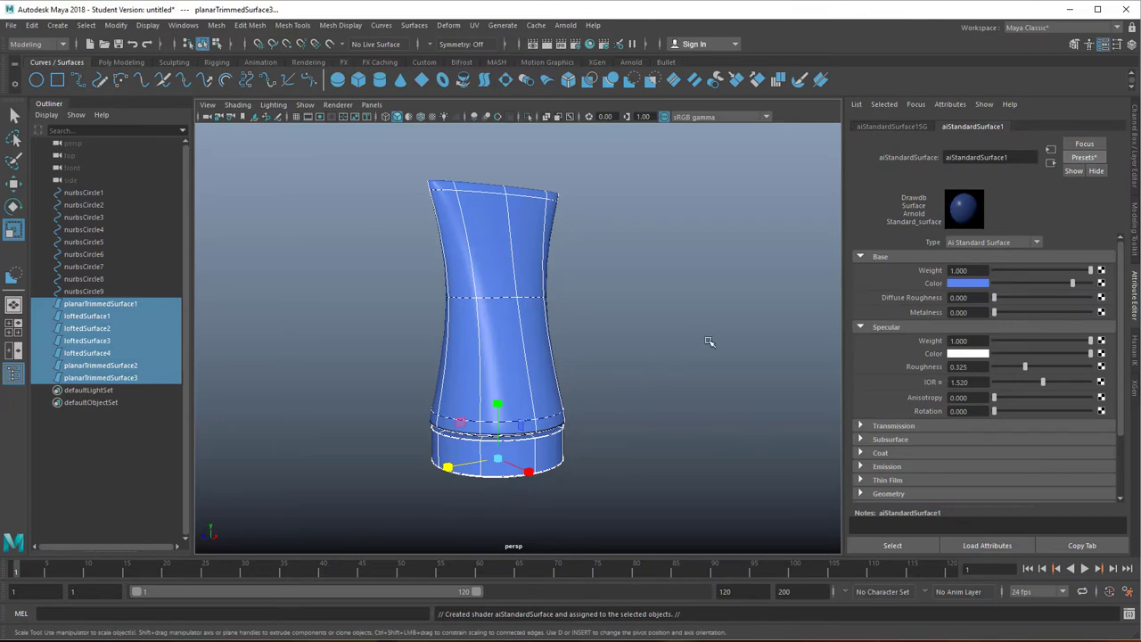
left_click_drag(658, 368, 701, 354, "alt")
Assign a new aiStandardSurface material to loftedSurface2, the band near the vase base.
left_click(669, 380)
left_click(551, 448)
right_click(551, 447)
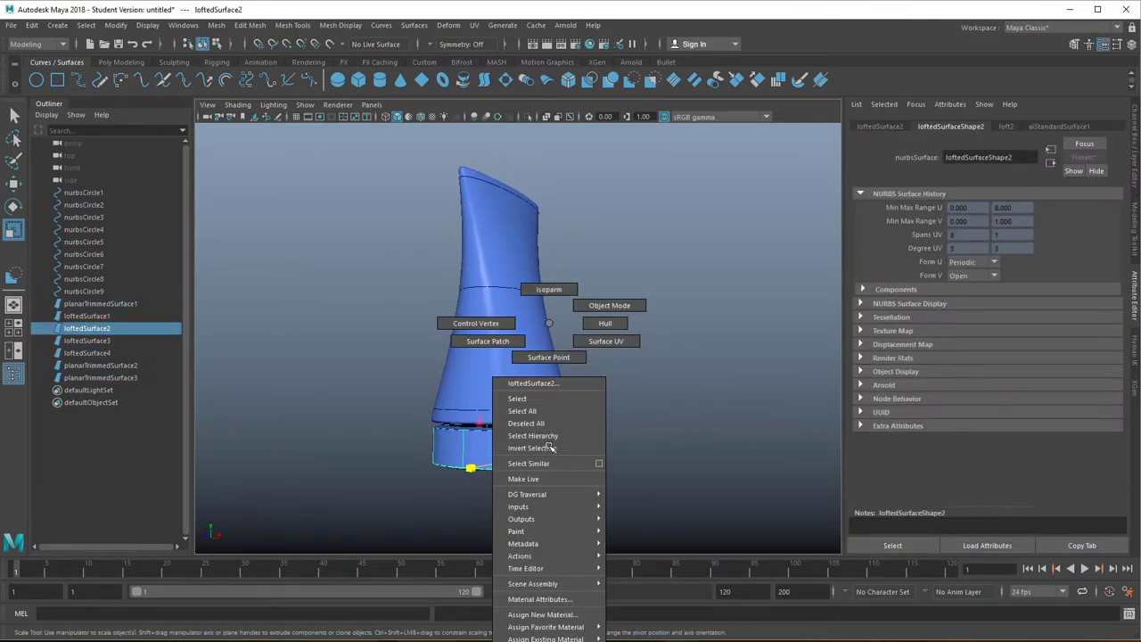
left_click(540, 616)
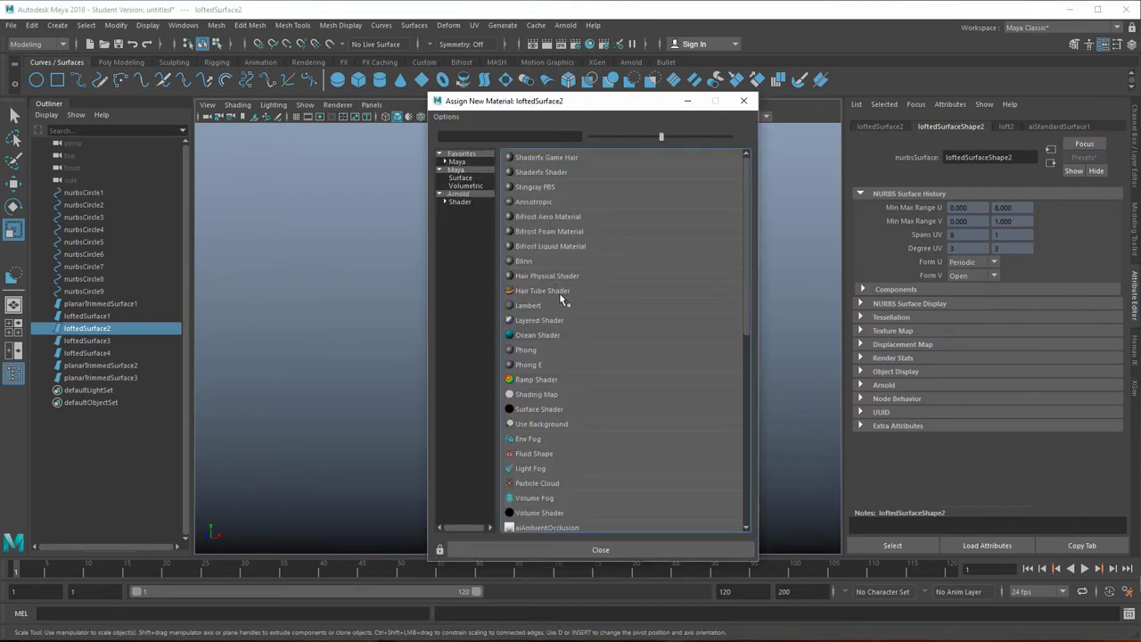
left_click(475, 195)
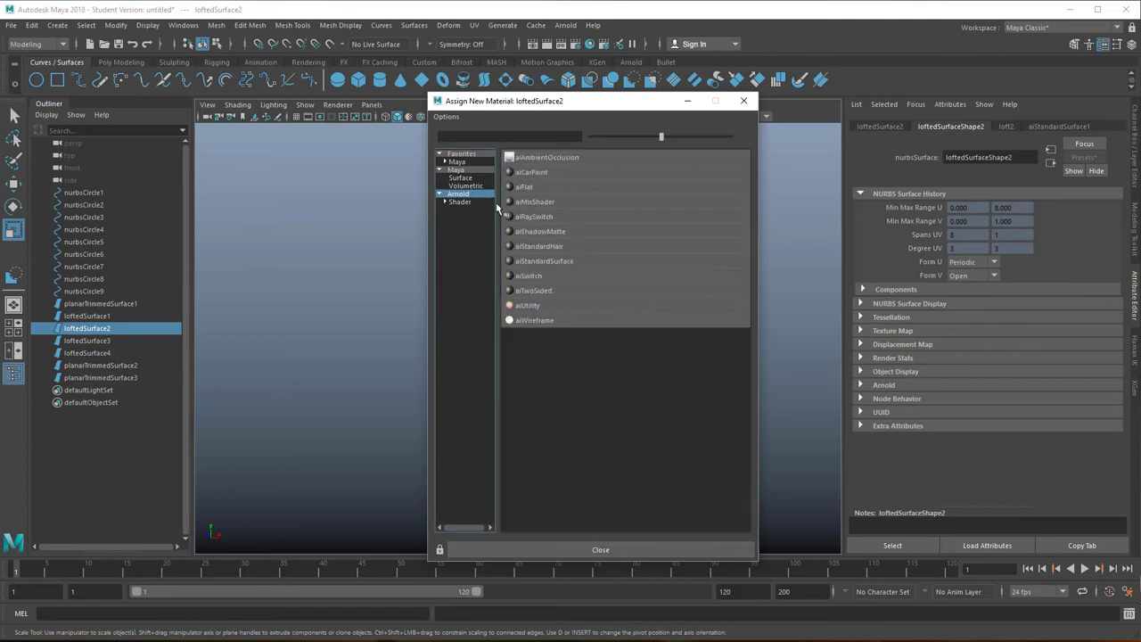
left_click(569, 261)
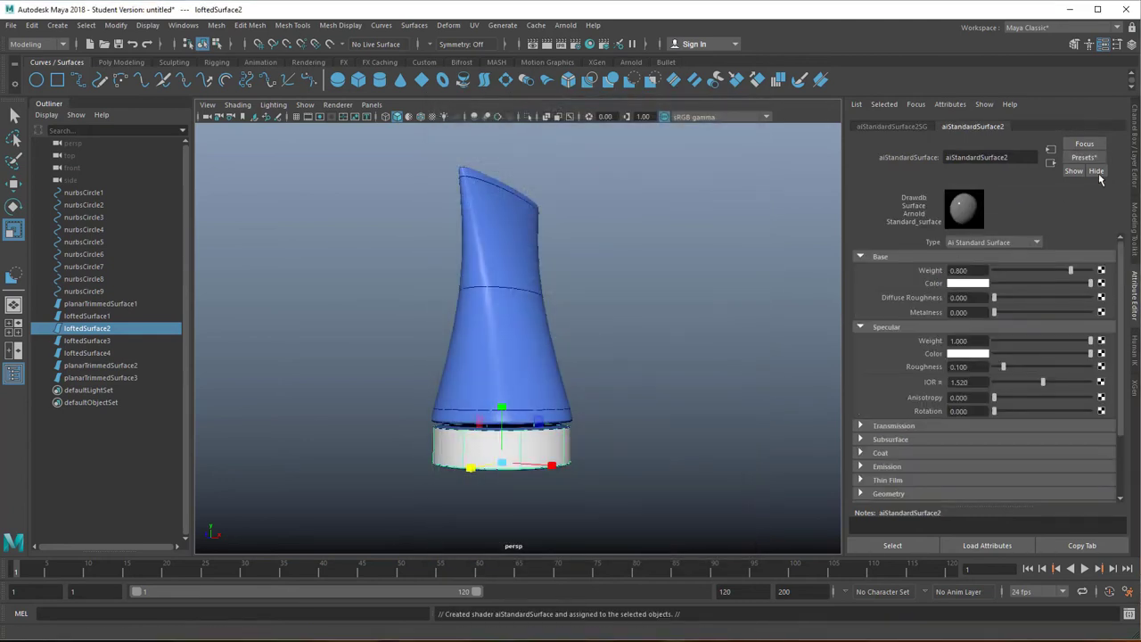
Apply the Plastic preset to the band's material and set a pale, almost white base colour.
left_click(1097, 160)
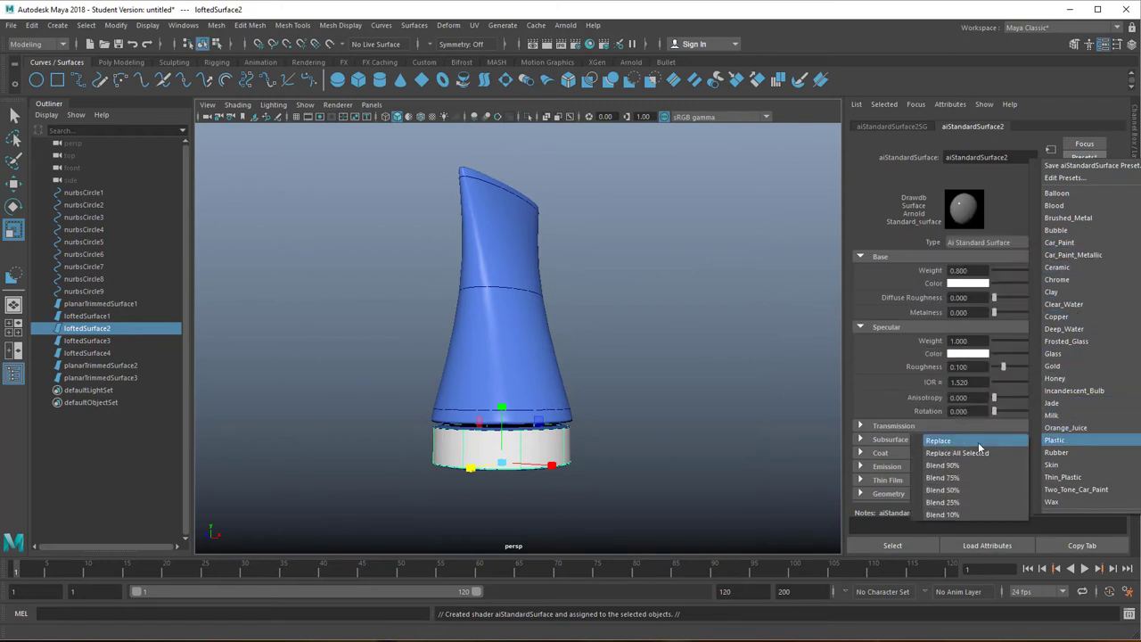
left_click(945, 439)
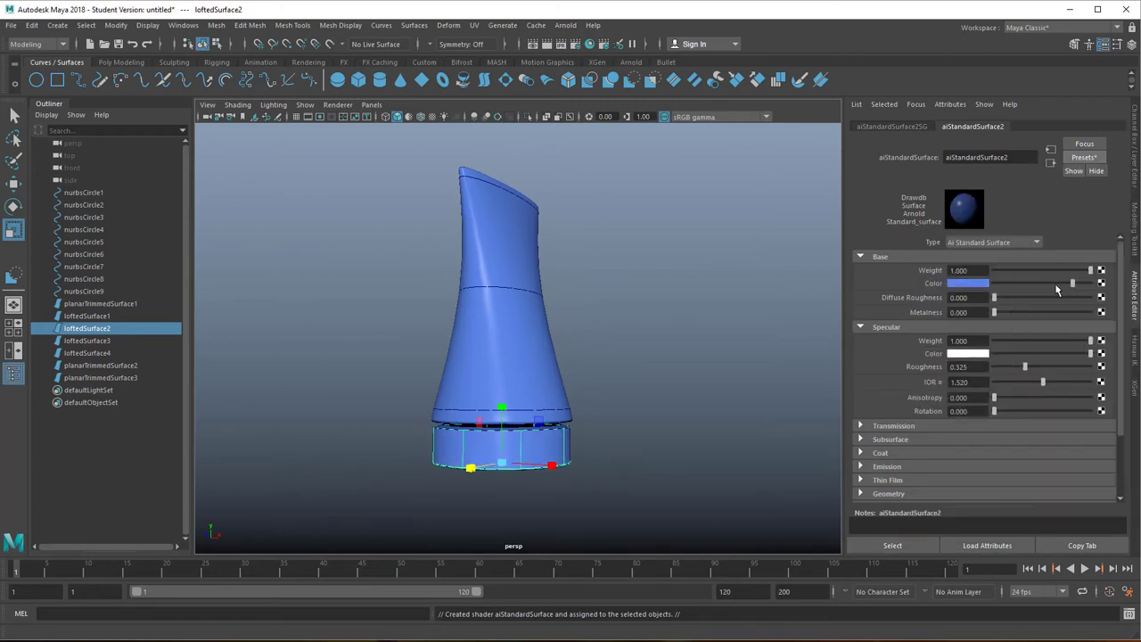
left_click(979, 285)
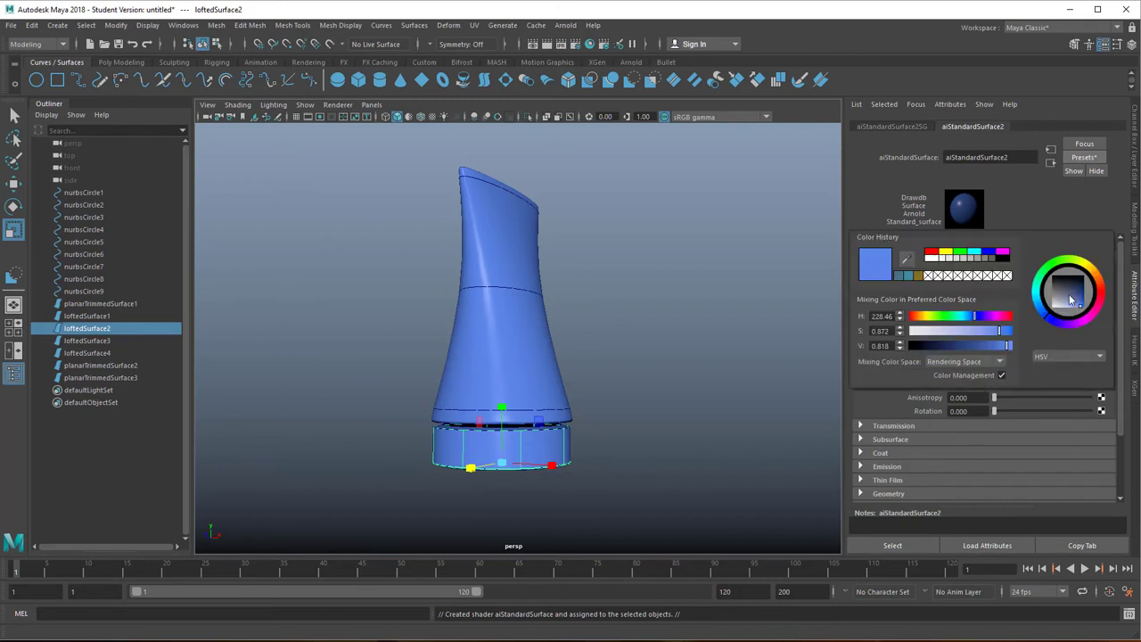
left_click_drag(1071, 300, 1059, 314)
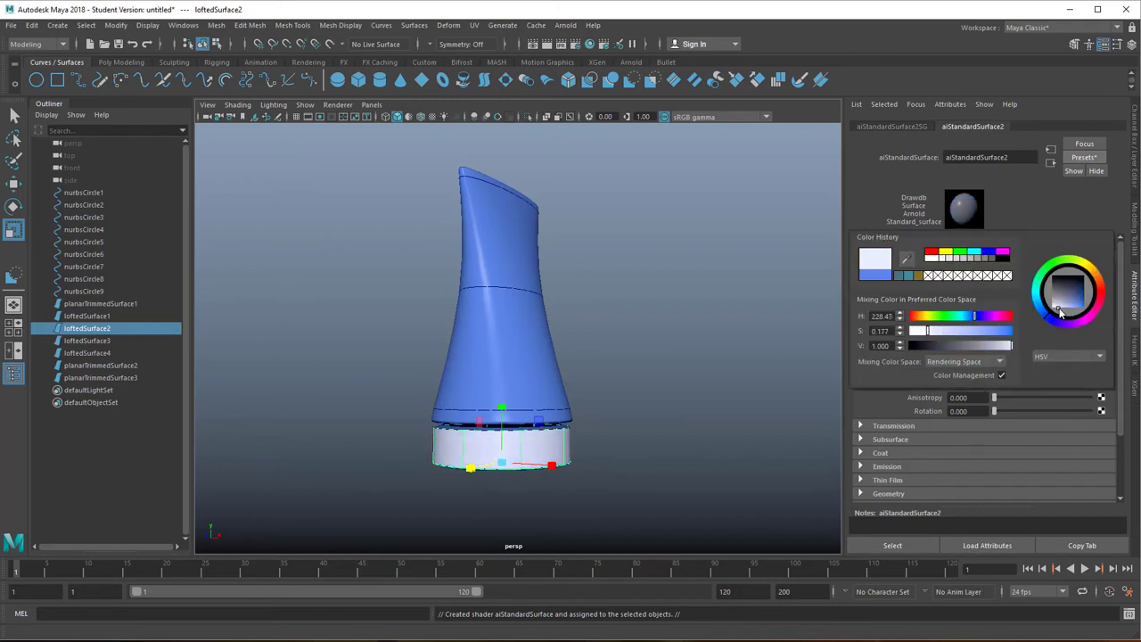
left_click(664, 366)
left_click_drag(670, 377, 502, 416, "alt")
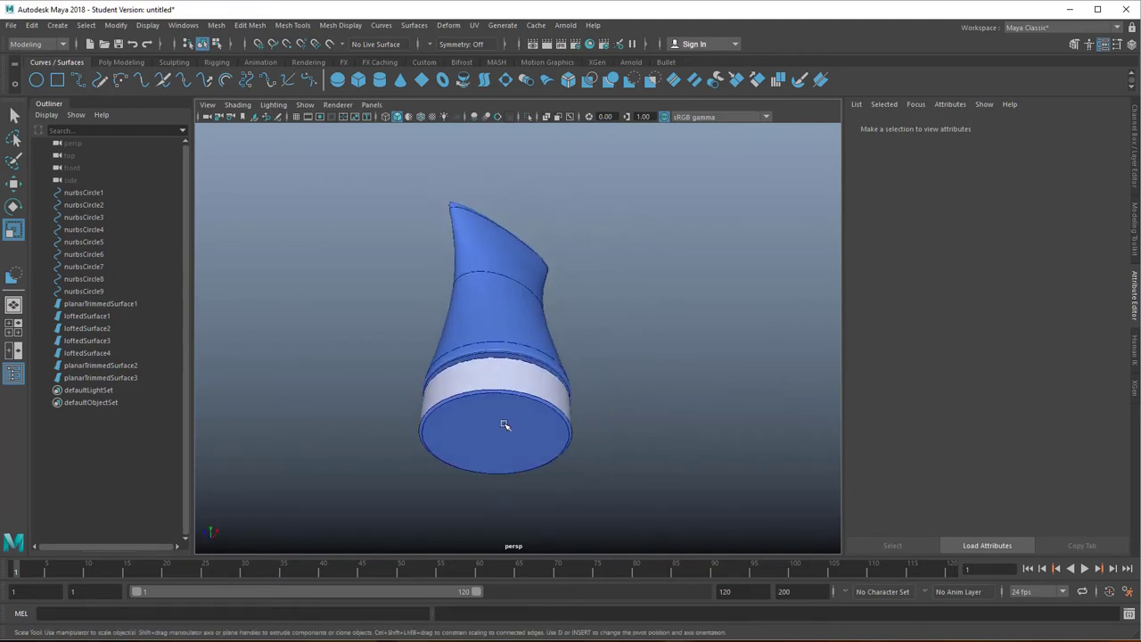
Rotate the top profile circles nurbsCircle8 and nurbsCircle9 to tilt the vase rim.
left_click(504, 425)
right_click_drag(505, 428, 602, 629)
left_click_drag(656, 465, 629, 513, "alt")
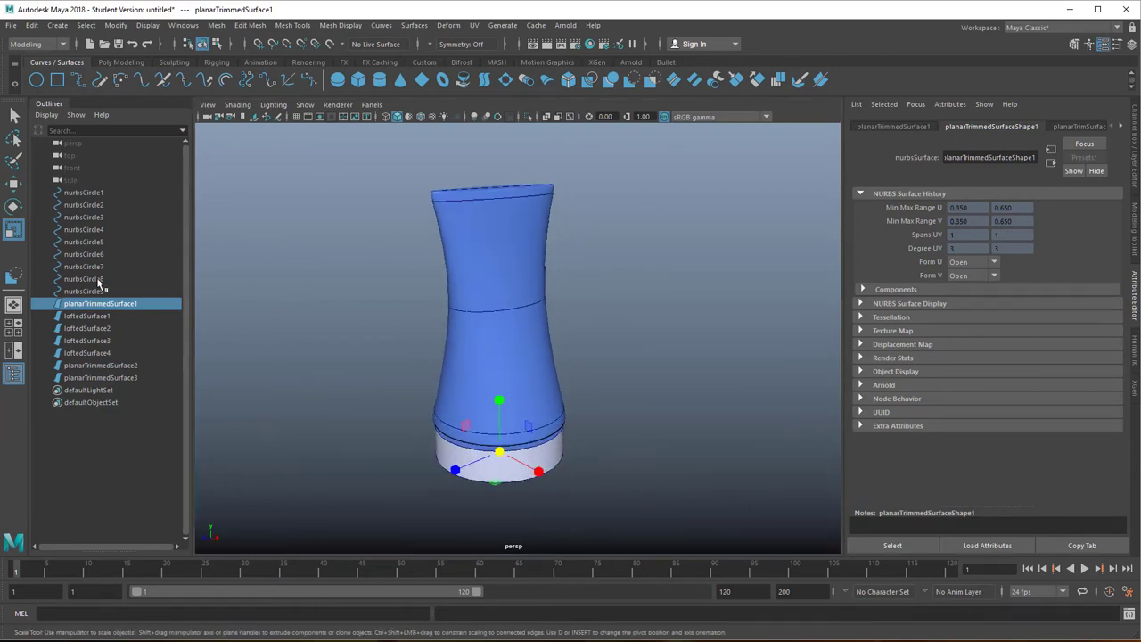
left_click(89, 278)
left_click(89, 291, "shift")
left_click_drag(420, 288, 437, 297, "alt")
key("e")
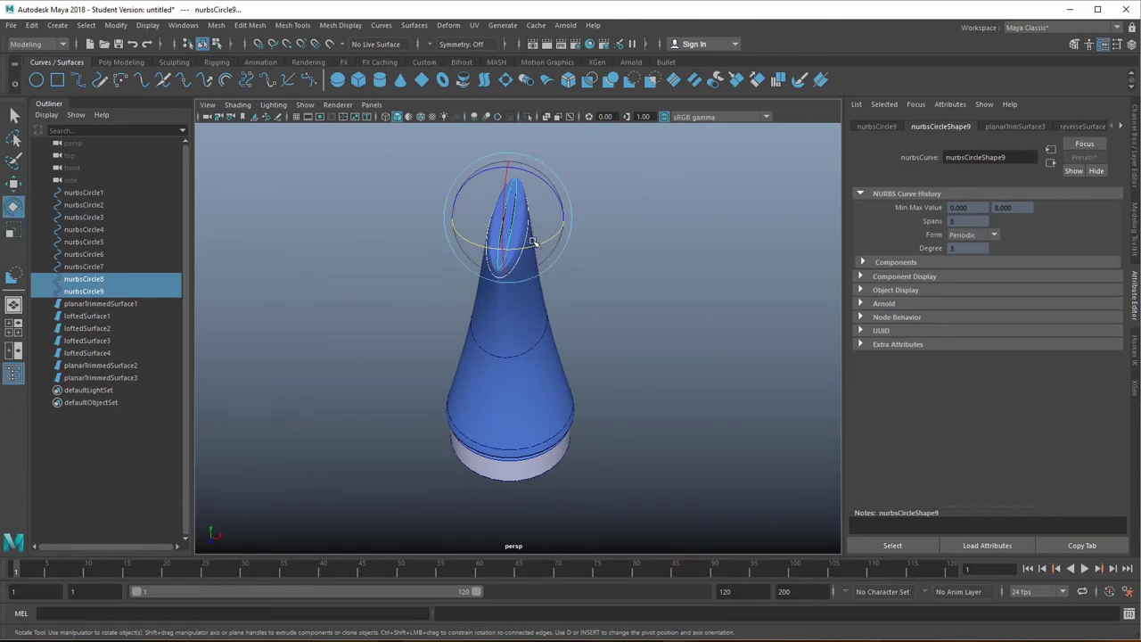
left_click_drag(536, 244, 493, 279)
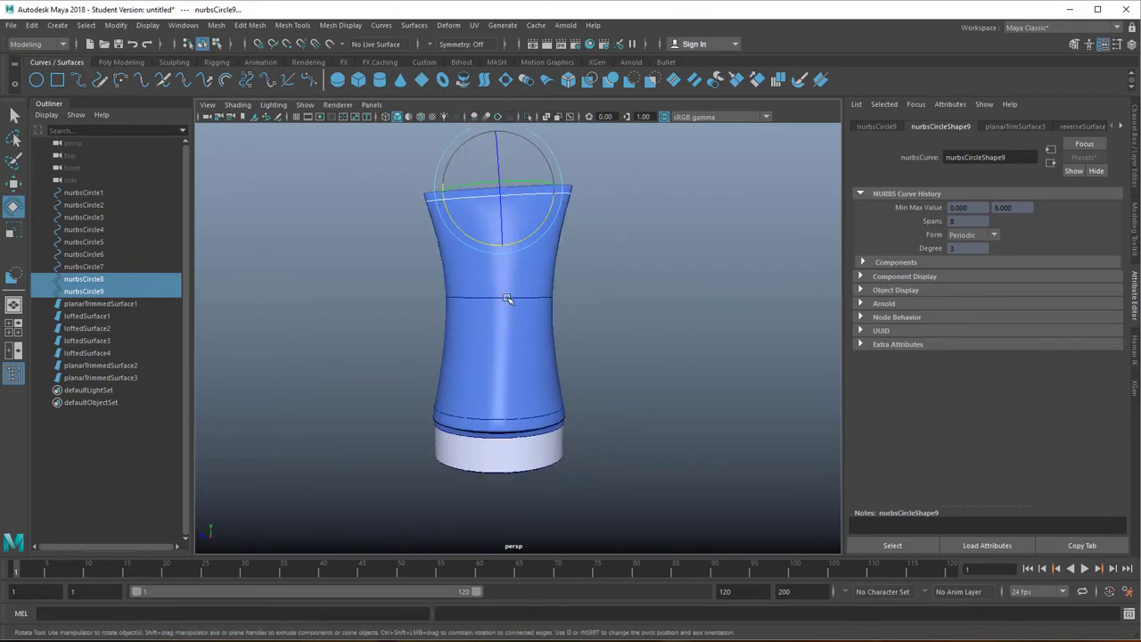
Rotate the middle profile circle nurbsCircle7 to tilt the vase's upper body.
left_click(508, 298)
left_click(100, 328)
left_click(102, 317)
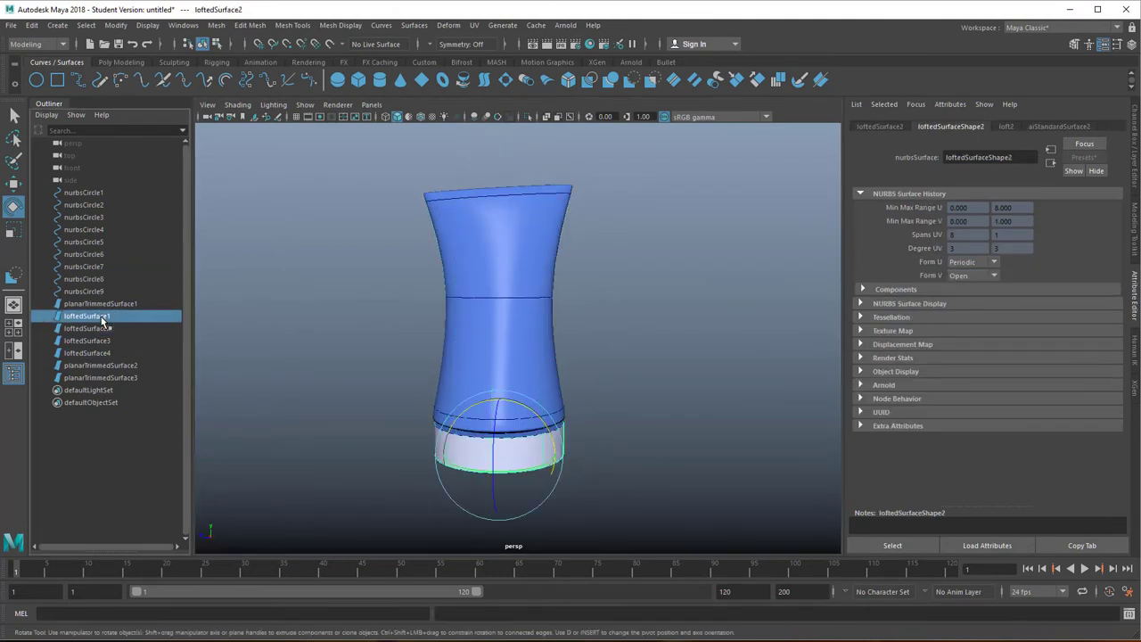
left_click(100, 267)
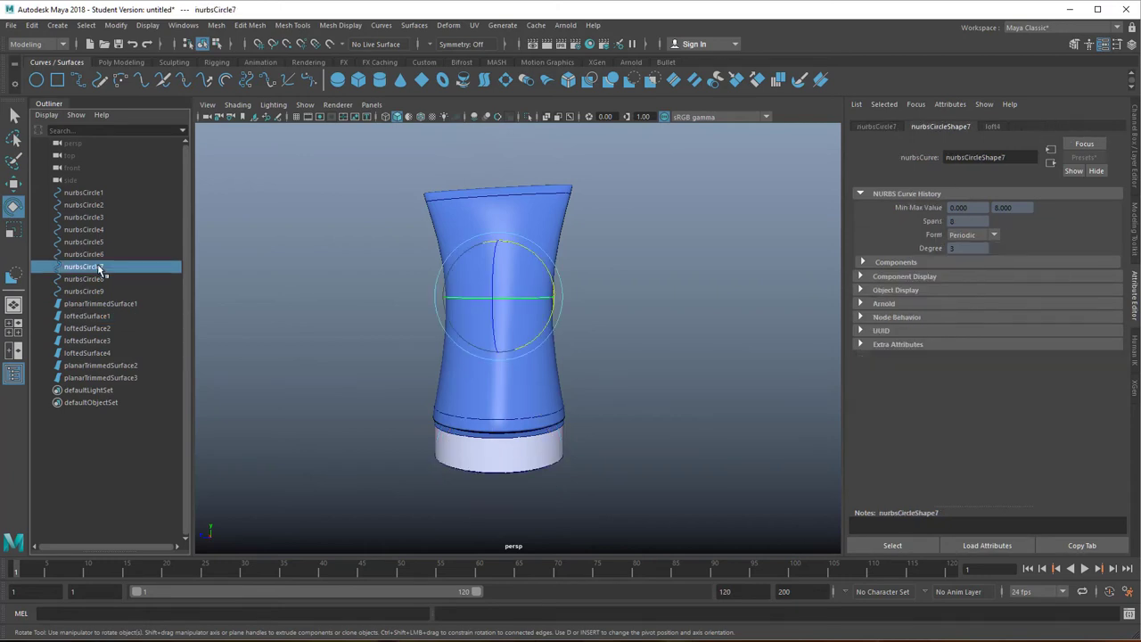
middle_click_drag(267, 318, 350, 329)
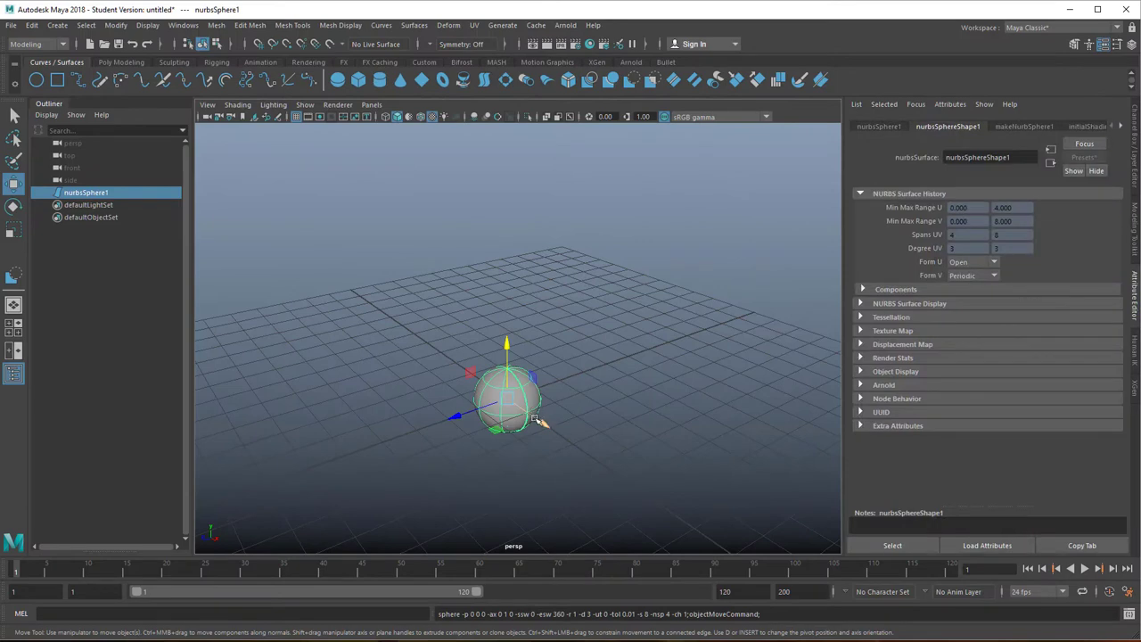
Move the sphere back-left, add a NURBS torus, and give both the blue aiStandardSurface1 material.
left_click_drag(538, 421, 464, 333)
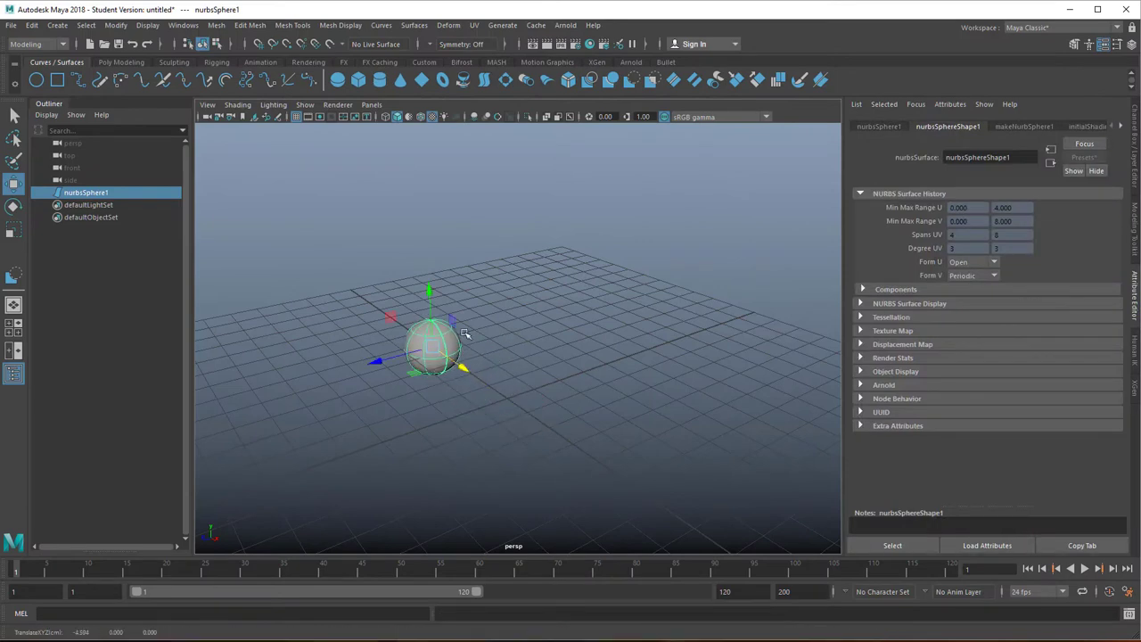
left_click(444, 80)
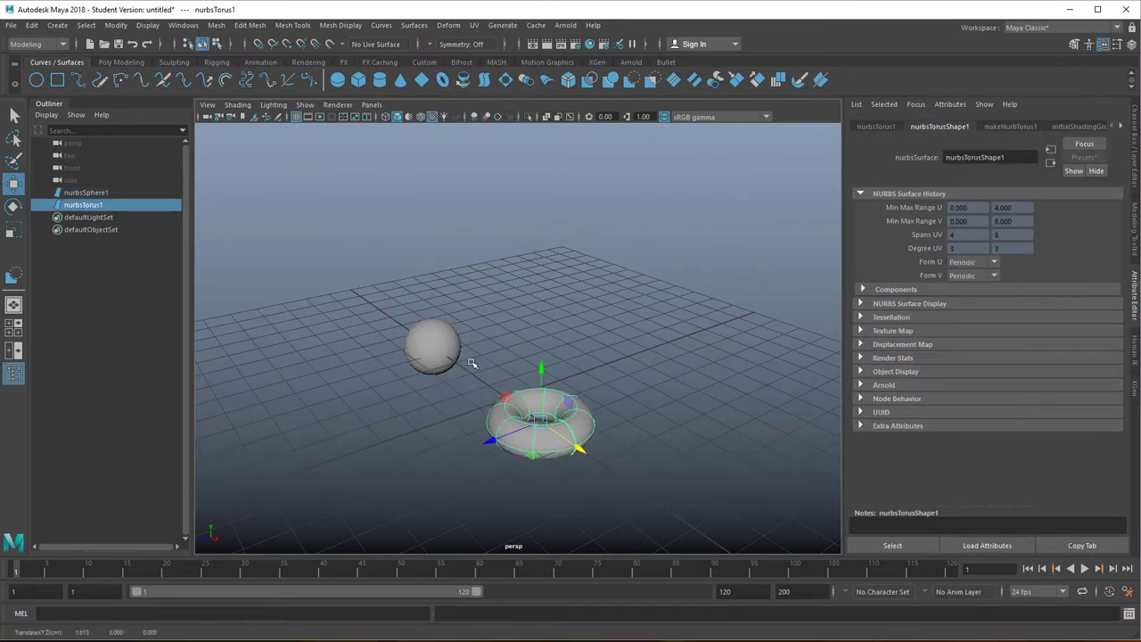
left_click(436, 346, "shift")
right_click_drag(437, 333, 533, 618)
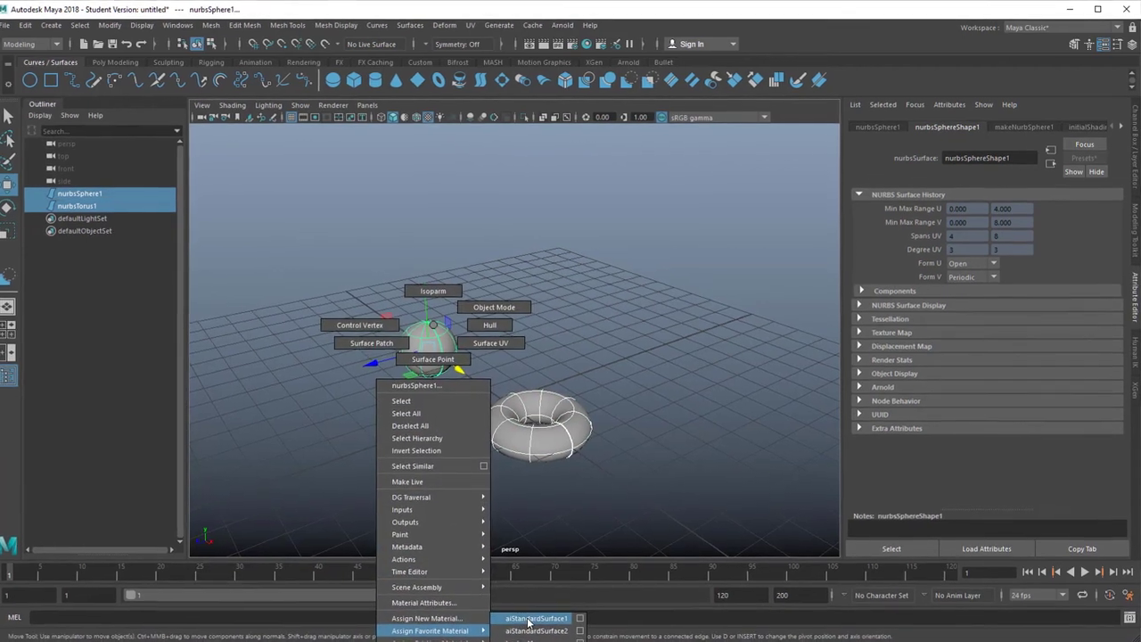
mouse_move(539, 607)
left_mouse_down("alt")
mouse_move(548, 541)
mouse_move(453, 453)
mouse_move(552, 365)
mouse_move(446, 441)
left_mouse_up("alt")
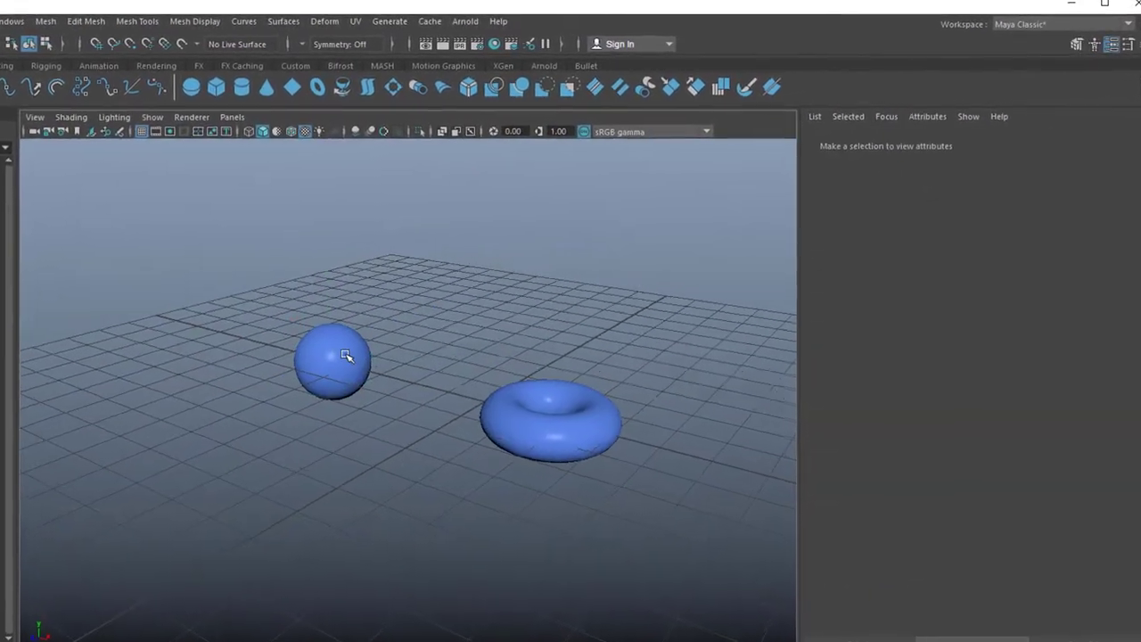
Open a wedge in both the sphere and the torus using their Start Sweep settings.
left_click(346, 357)
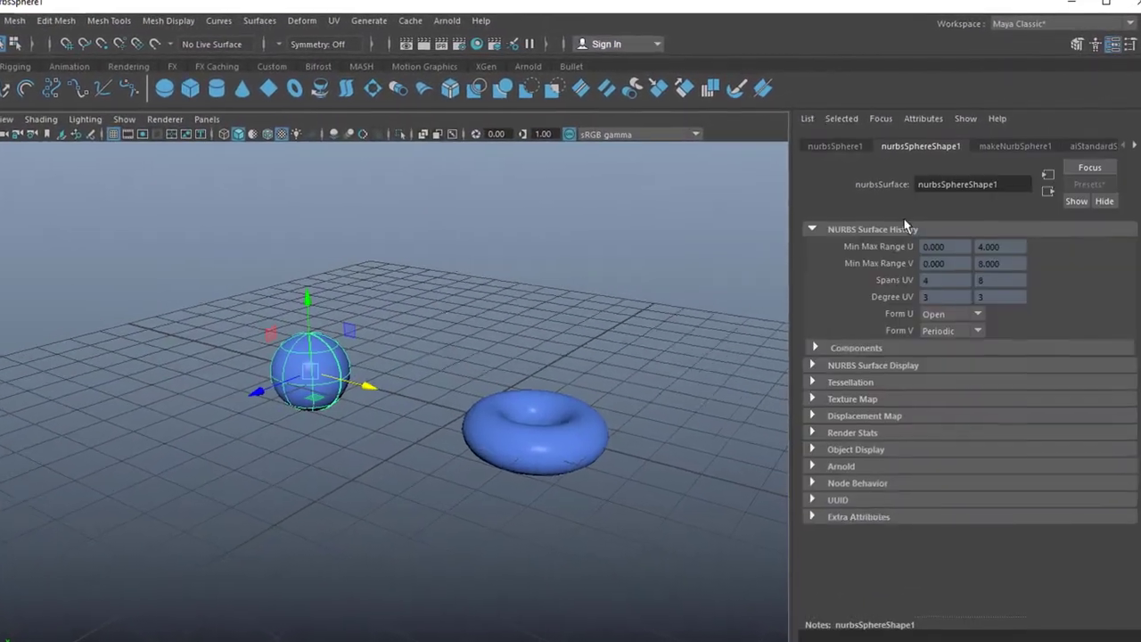
left_click(999, 150)
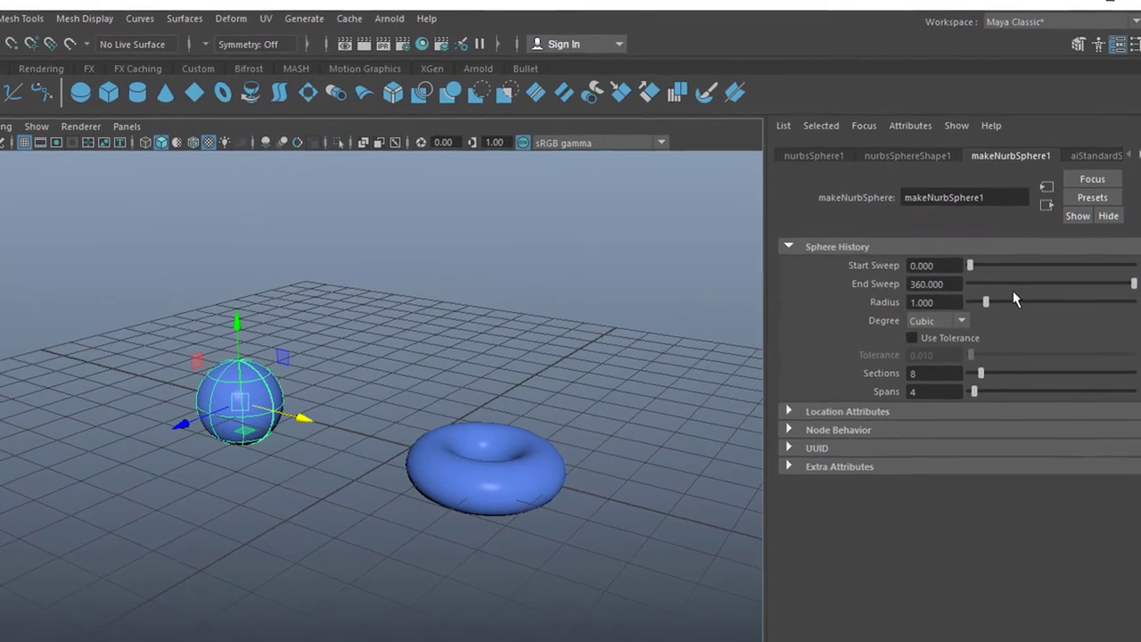
left_click_drag(971, 262, 1014, 273)
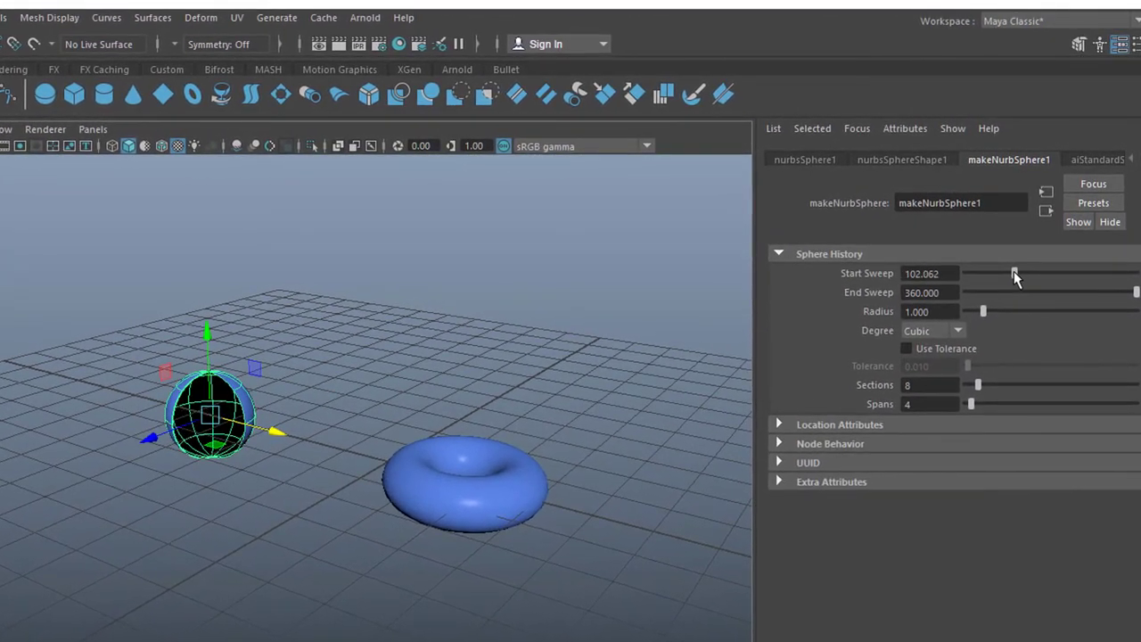
left_click(518, 502)
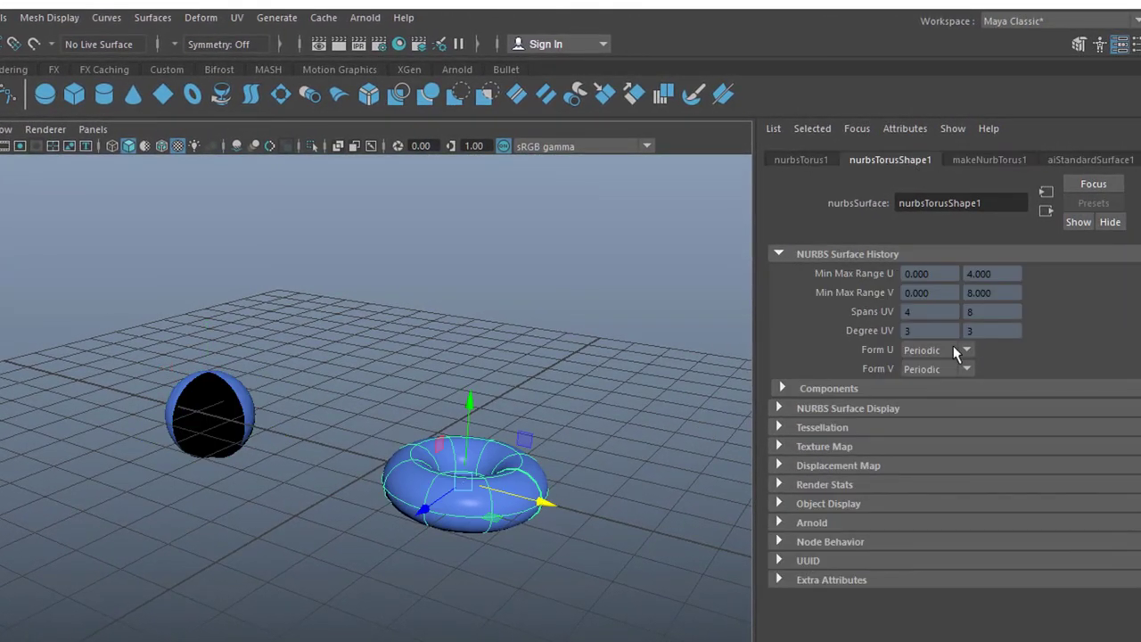
left_click(990, 161)
left_click_drag(973, 273, 1009, 280)
left_click_drag(517, 484, 841, 312, "alt")
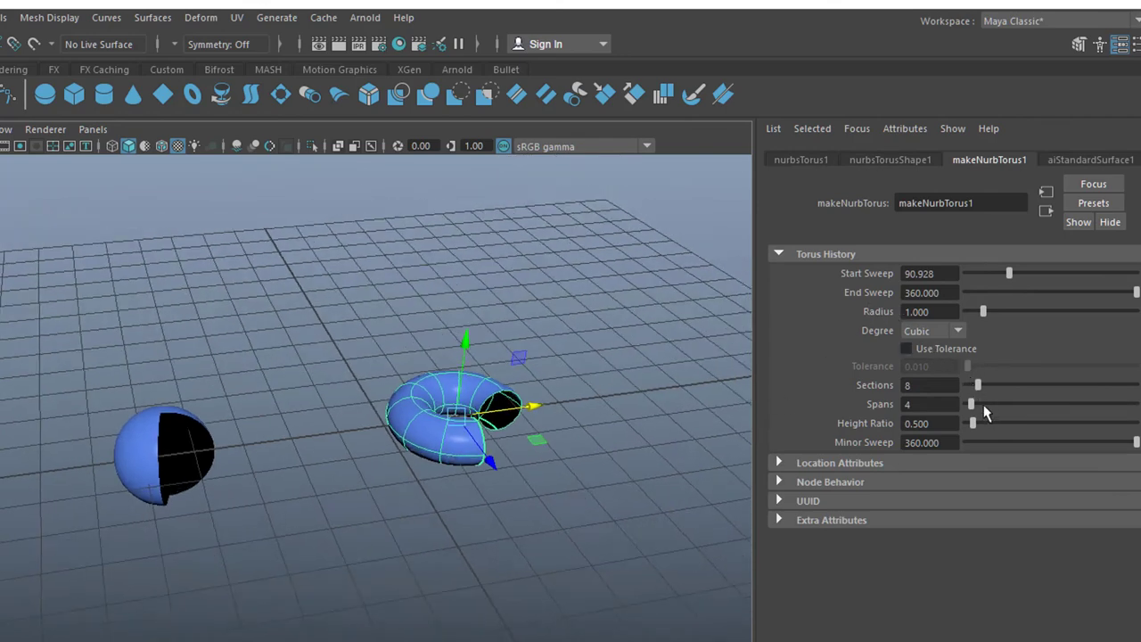
Raise the torus spans from 4 to 7 and its radius to about 1.753.
mouse_move(973, 404)
left_mouse_down()
mouse_move(993, 387)
mouse_move(980, 389)
left_mouse_up()
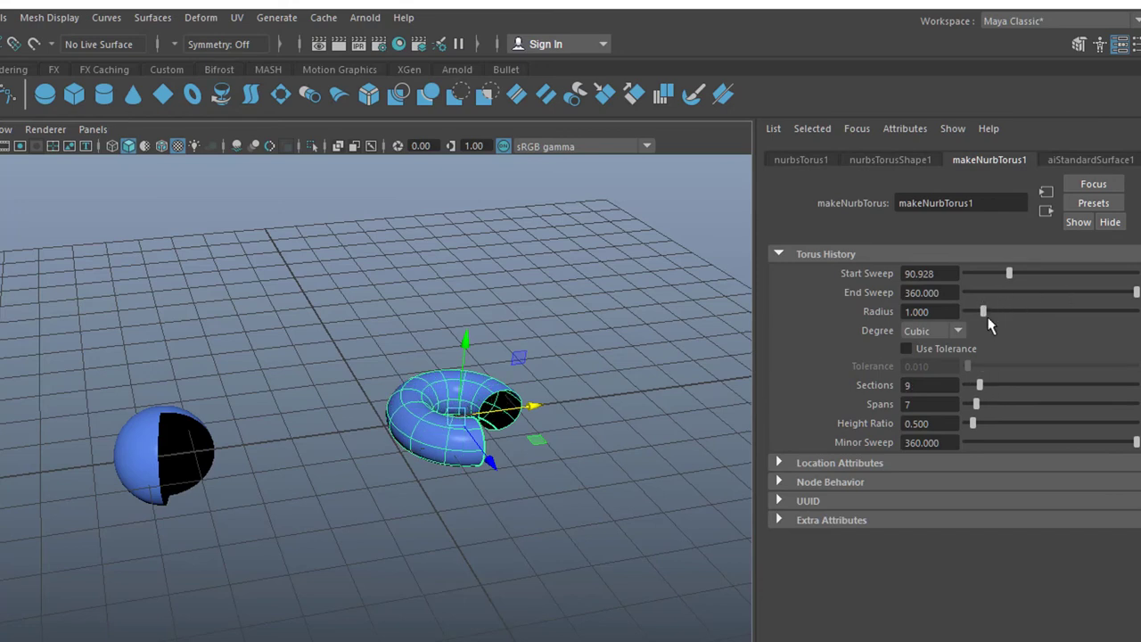
left_click_drag(985, 314, 996, 314)
left_click_drag(506, 573, 82, 520, "alt")
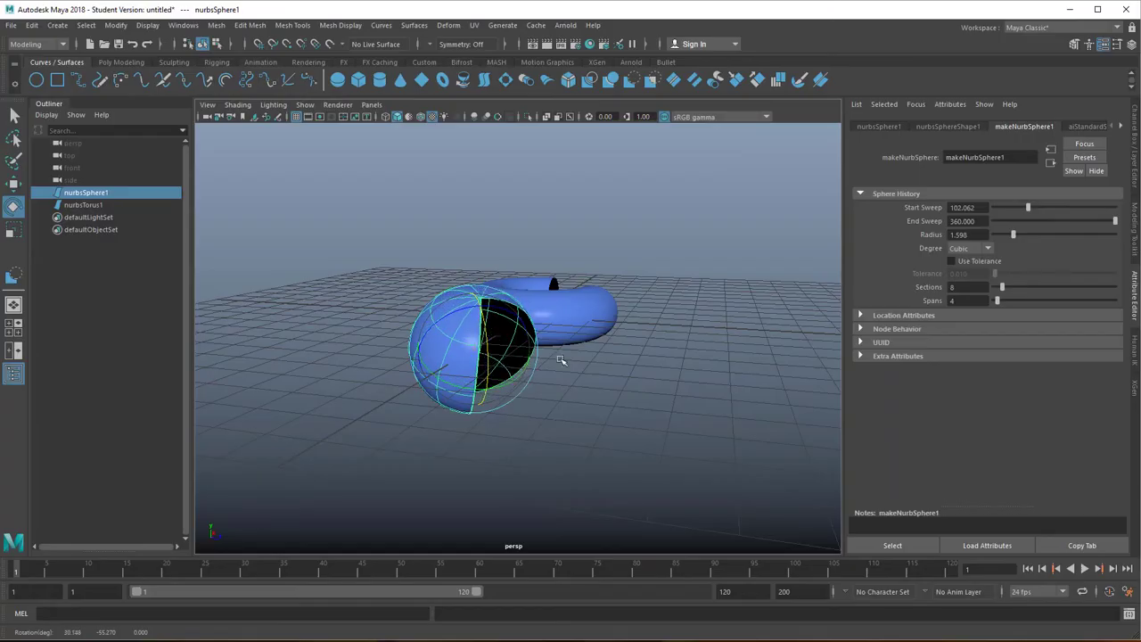
left_click_drag(569, 356, 608, 409, "alt")
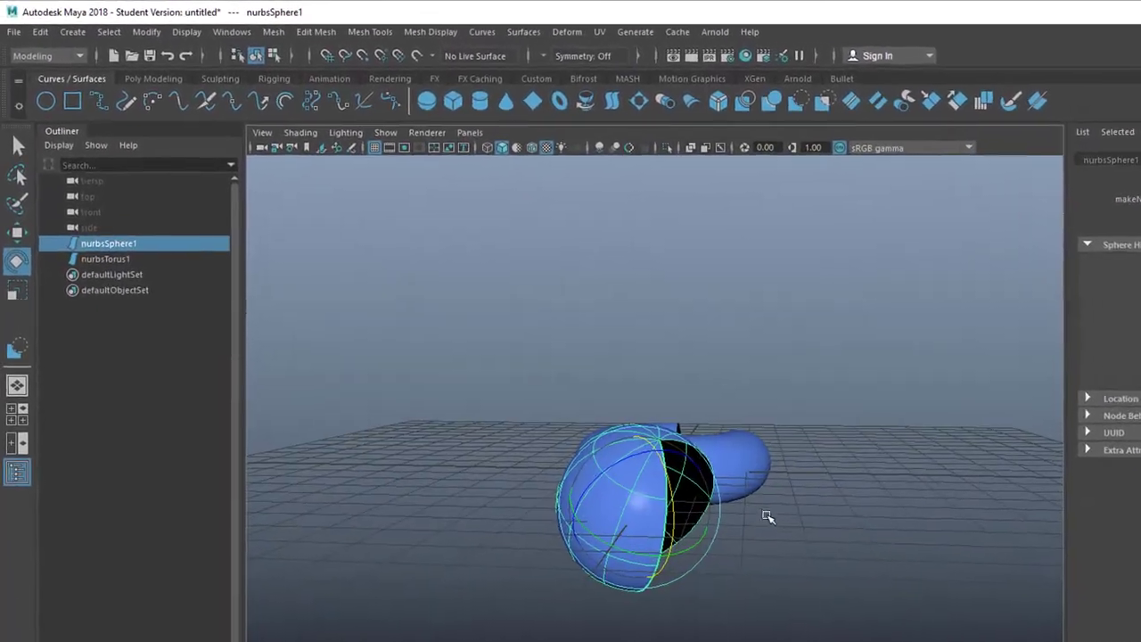
Create a NURBS circle, move it left off the sphere and tilt it upright about 81°.
left_click(768, 517)
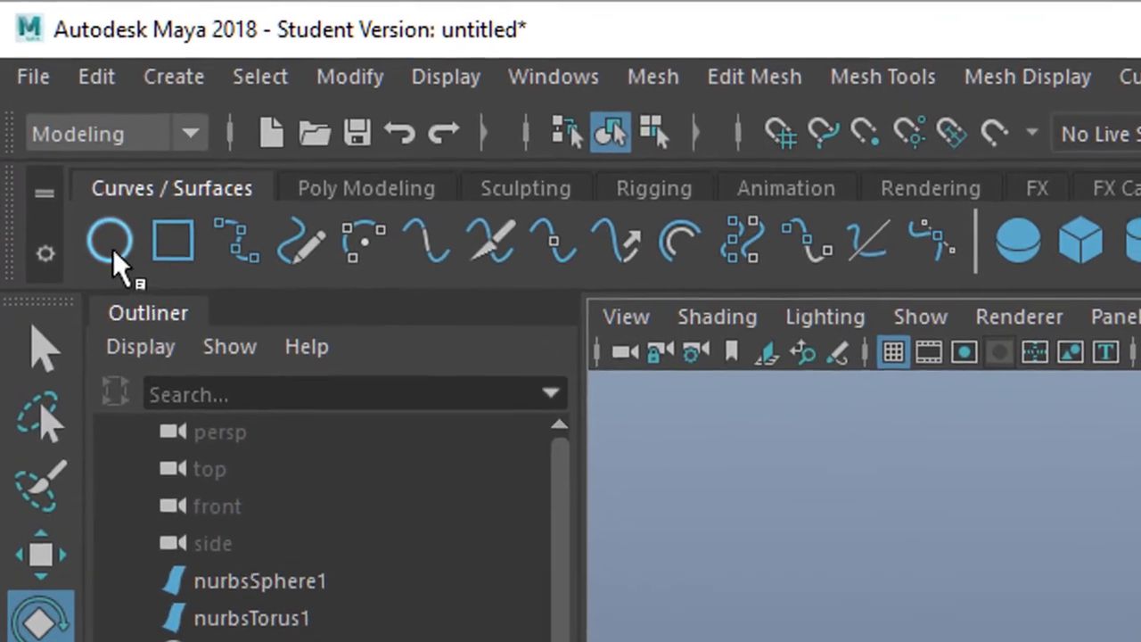
left_click(86, 189)
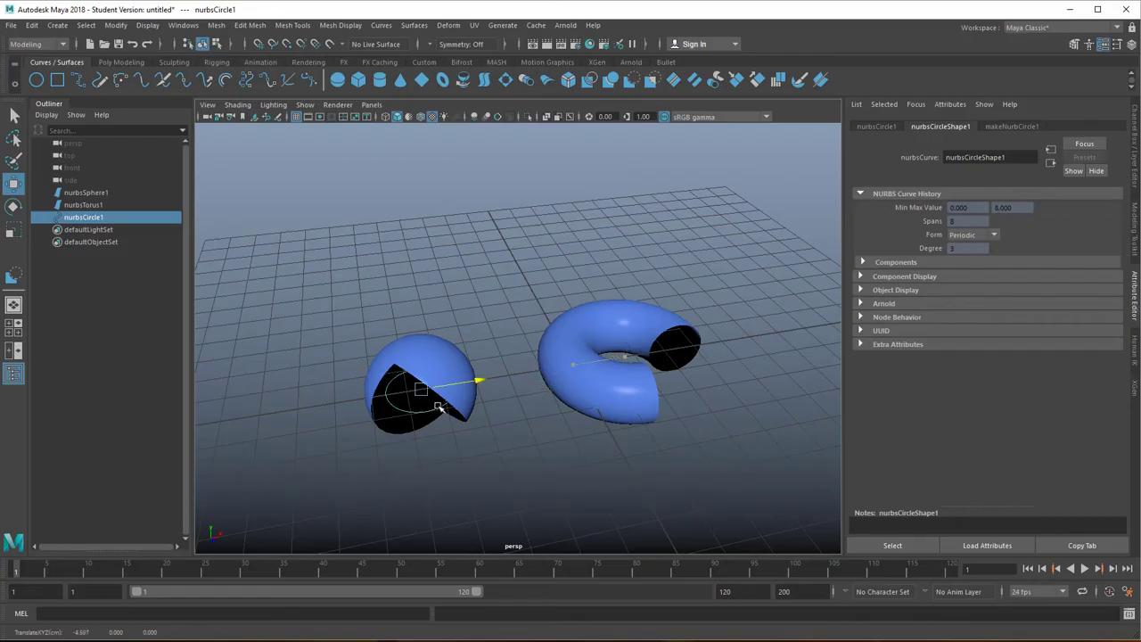
left_click_drag(504, 397, 379, 426)
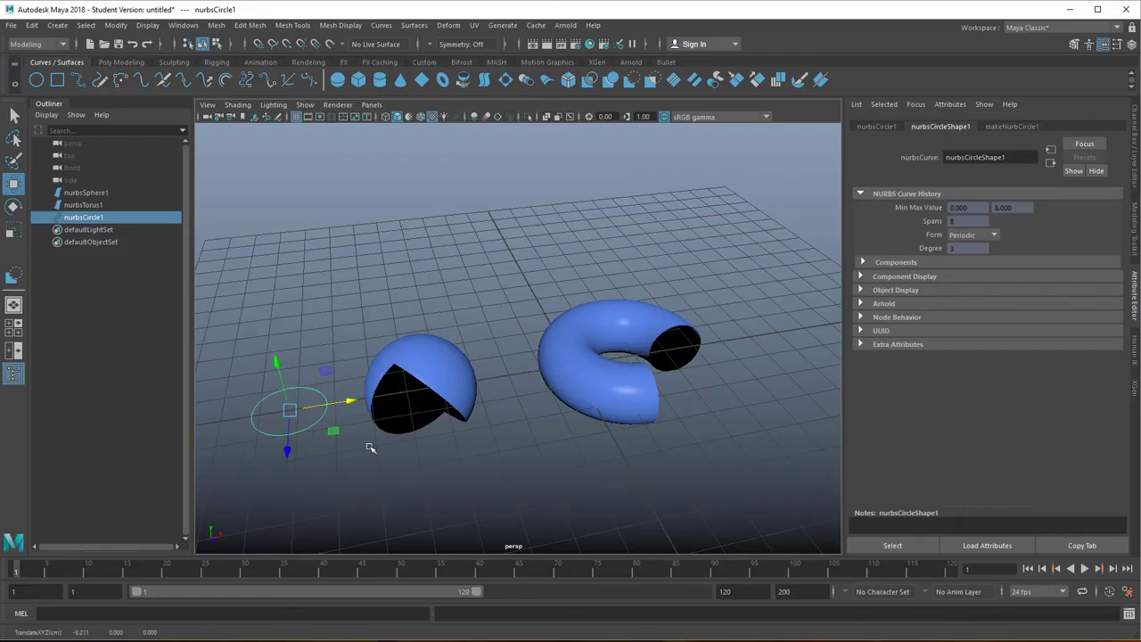
key("e")
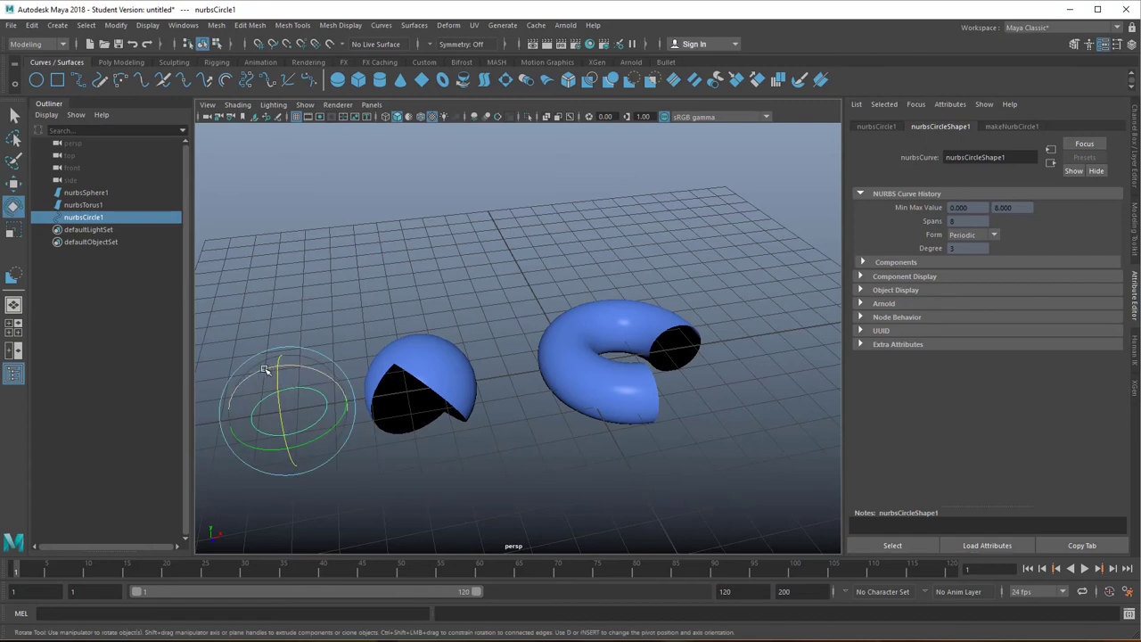
left_click_drag(265, 369, 211, 450)
left_click_drag(401, 444, 535, 451, "alt")
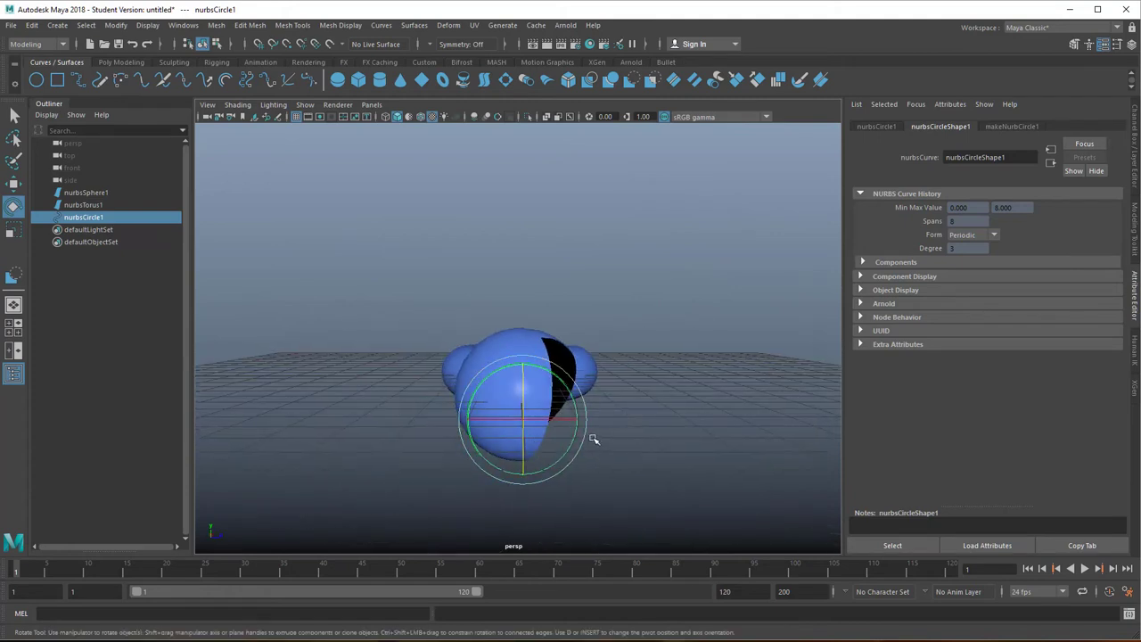
Lift the circle up and slide it right to sit between the sphere and torus.
key("q")
right_click_drag(453, 443, 505, 438, "alt")
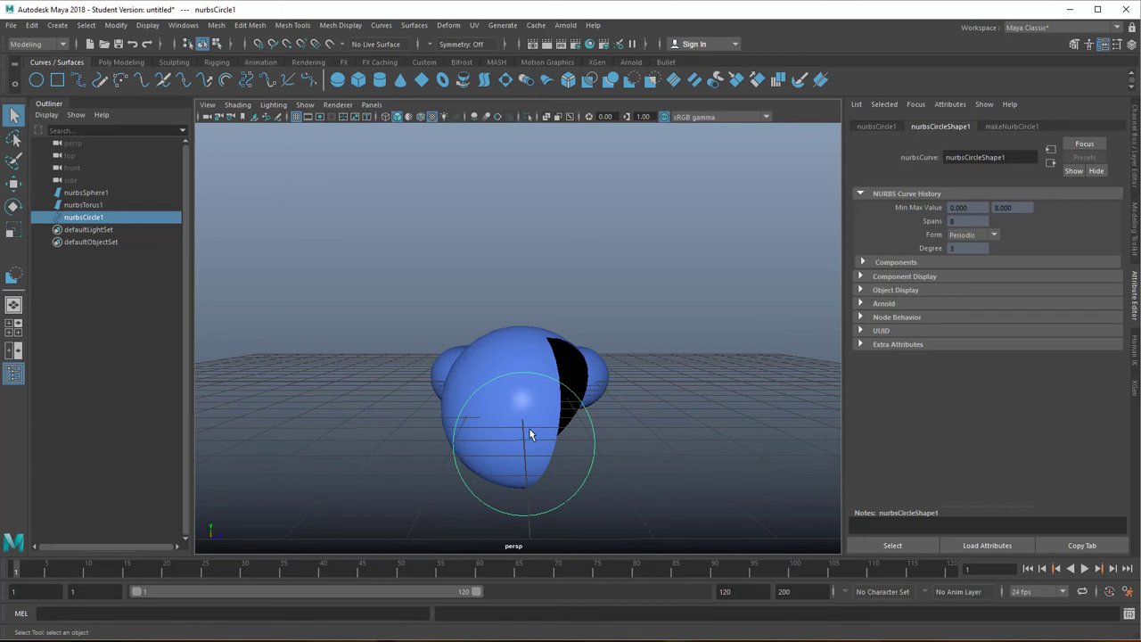
key("w")
left_click_drag(525, 393, 509, 335)
left_click_drag(517, 396, 576, 399)
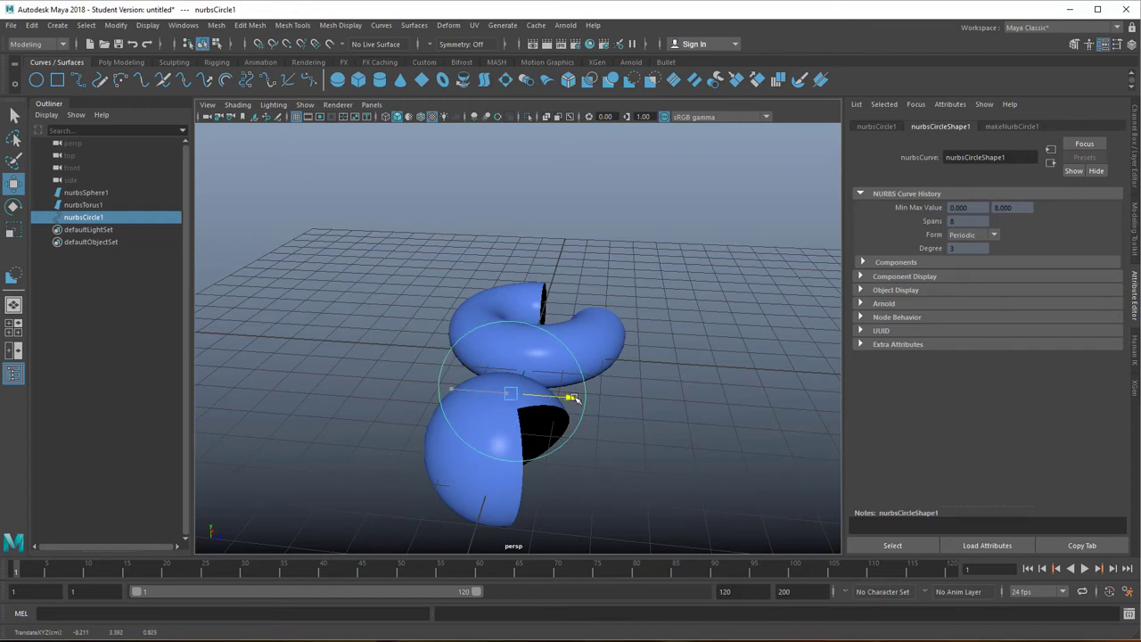
left_click_drag(514, 349, 513, 330)
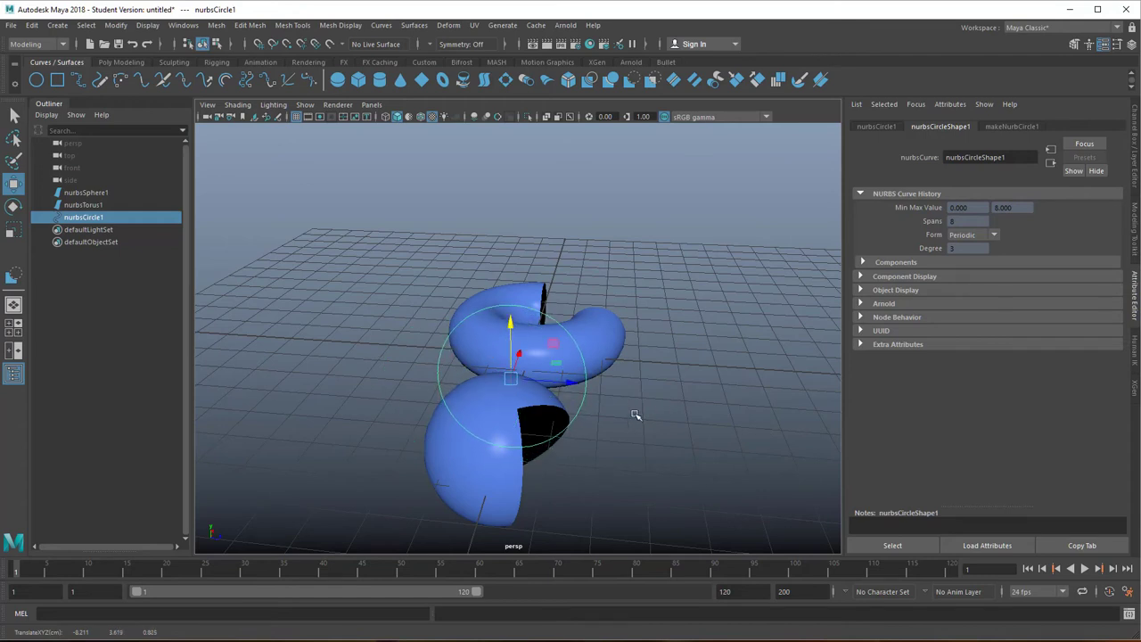
Project the circle onto the sphere and torus with Surfaces > Project Curve on Surface.
left_click(477, 480, "shift")
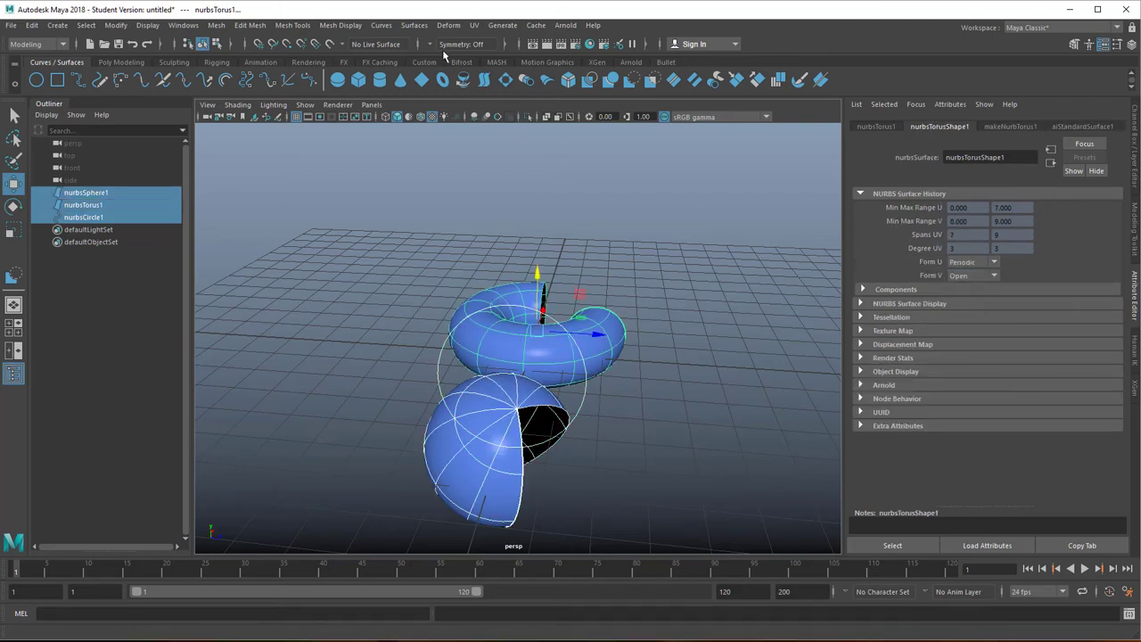
left_click(414, 25)
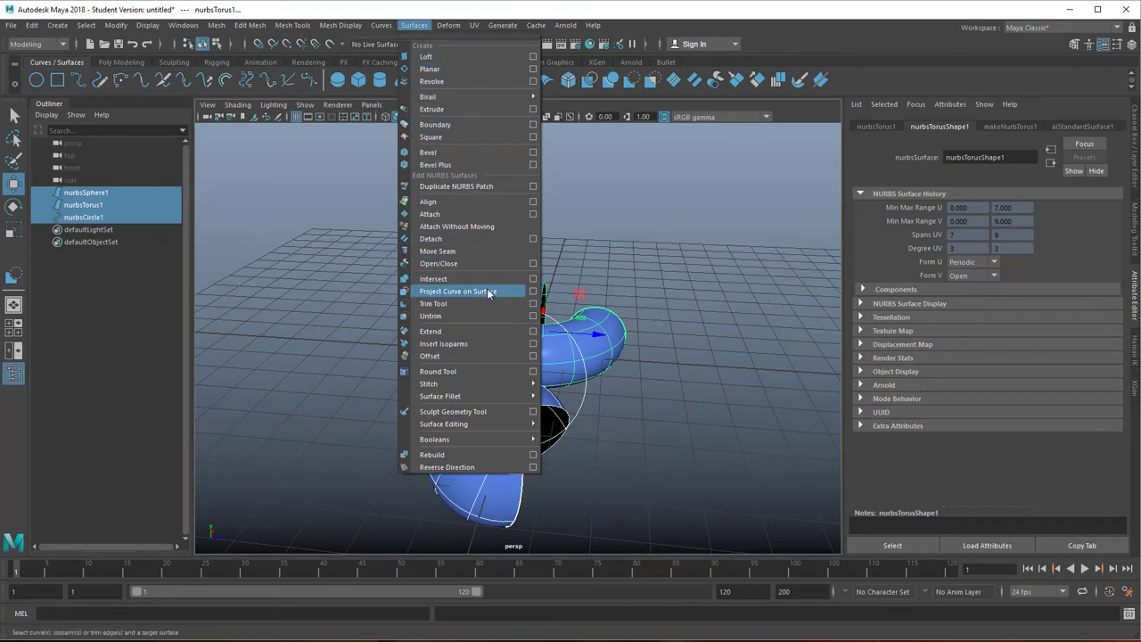
left_click(455, 292)
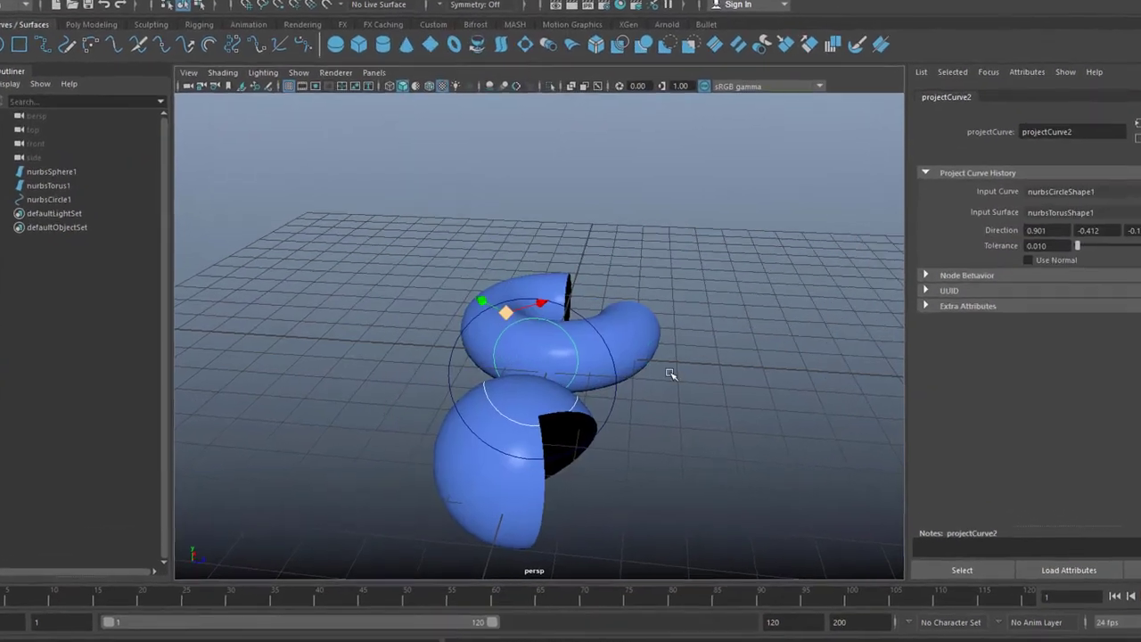
left_click_drag(692, 431, 613, 454, "alt")
left_click_drag(683, 482, 774, 469, "alt")
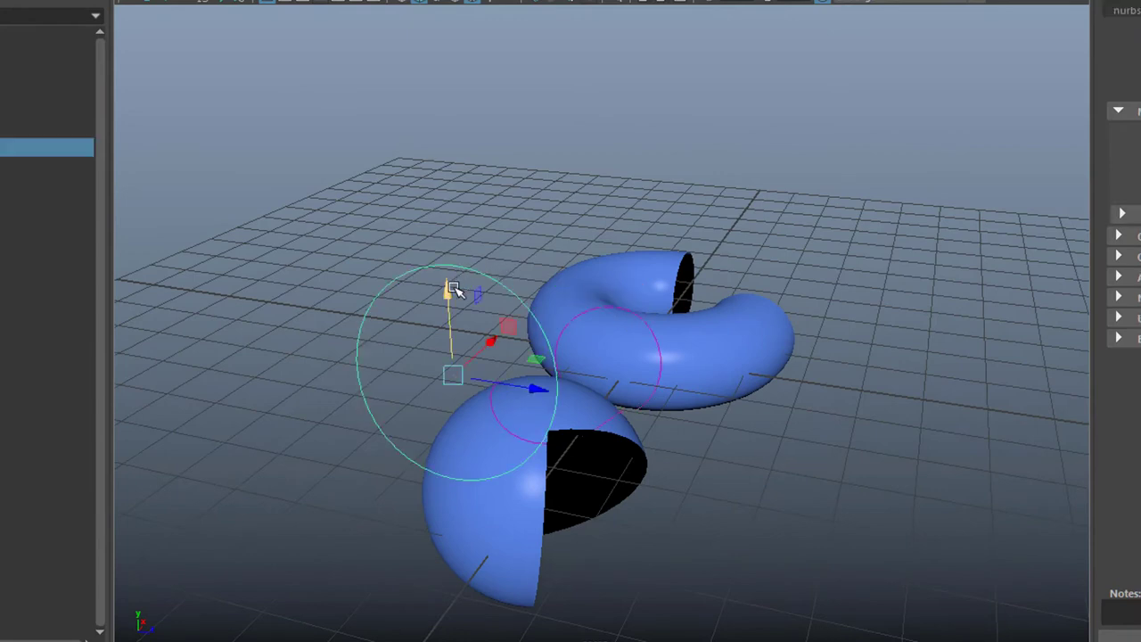
Pull a circle control point along X to narrow it into an oval, then reselect the sphere in Object Mode.
key("F8")
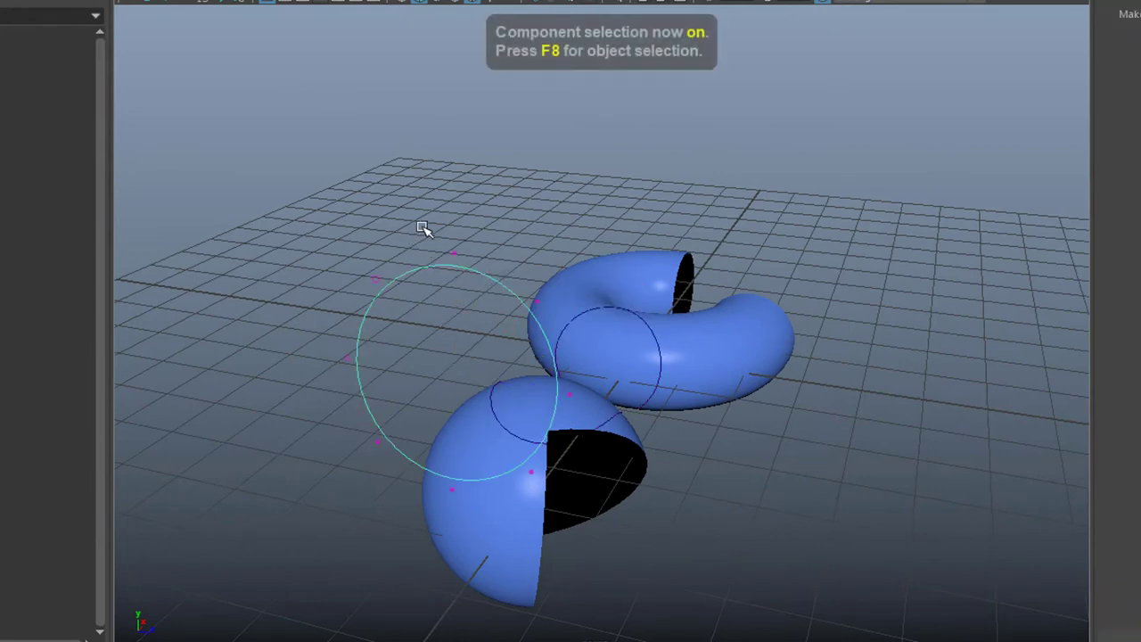
left_click_drag(327, 257, 401, 377)
mouse_move(433, 303)
left_mouse_down()
mouse_move(450, 303)
mouse_move(446, 319)
left_mouse_up()
left_click_drag(433, 257, 295, 252)
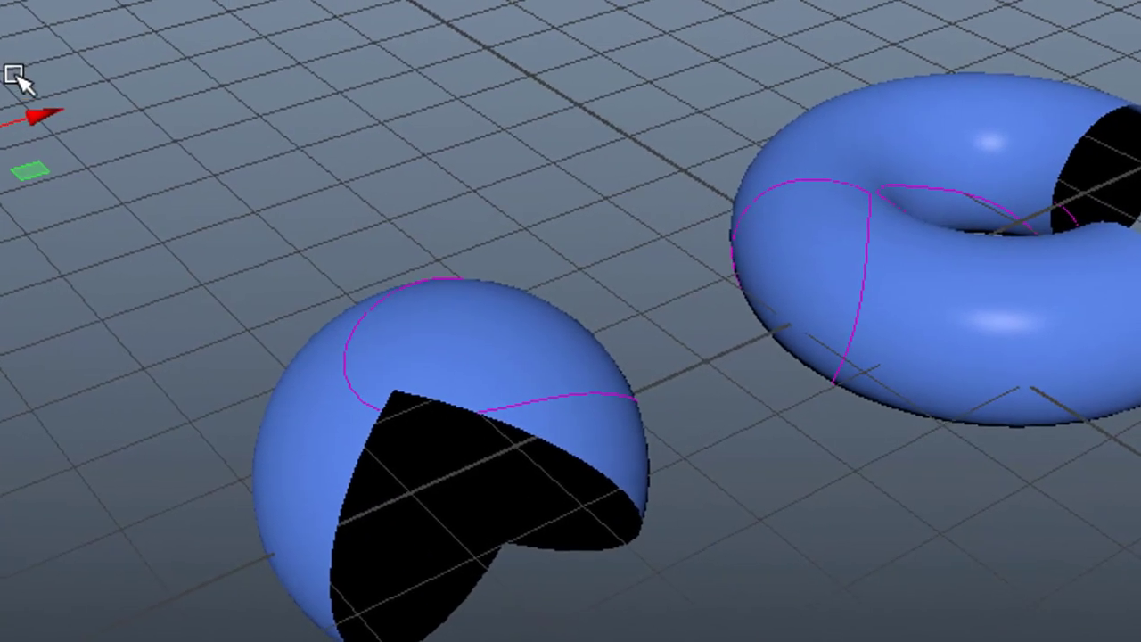
left_click_drag(76, 125, 129, 325)
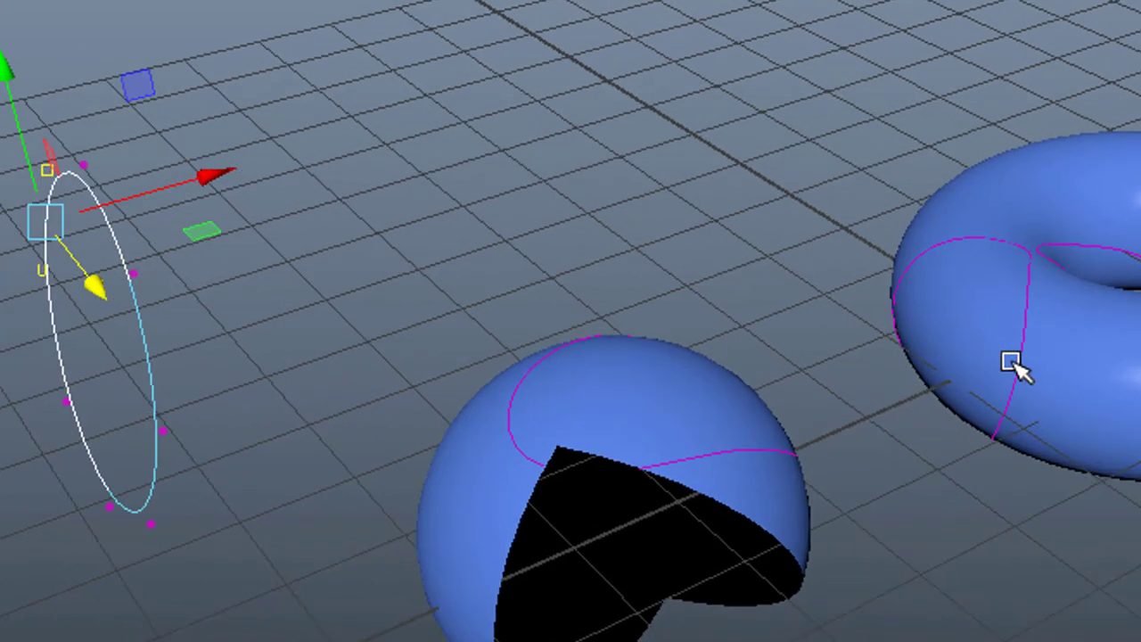
left_click(692, 405)
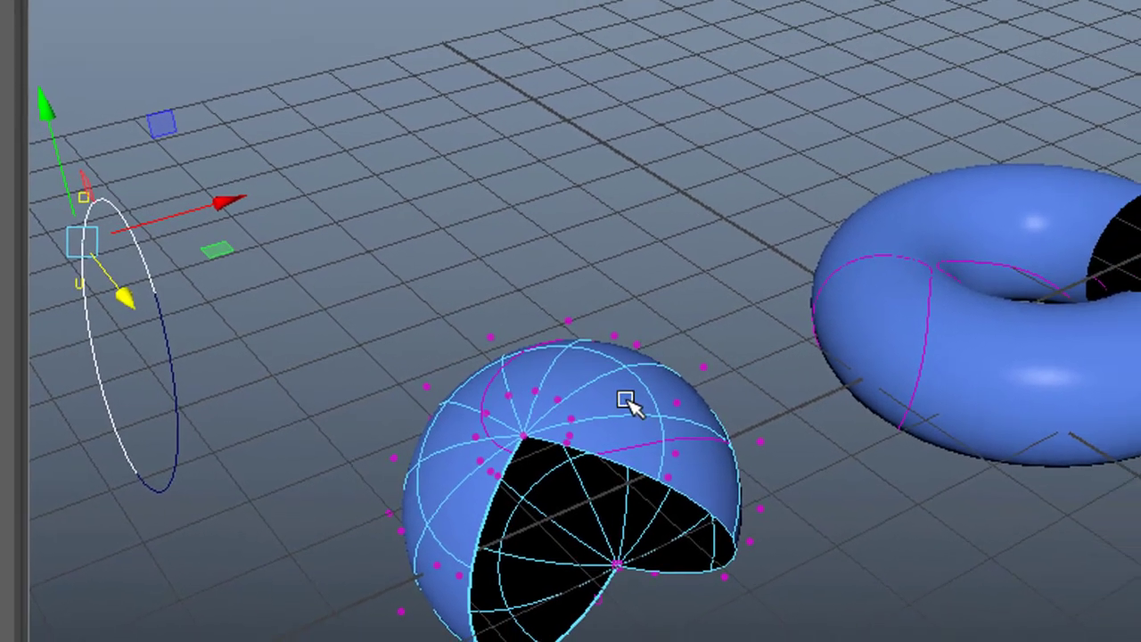
right_click_drag(627, 401, 785, 352)
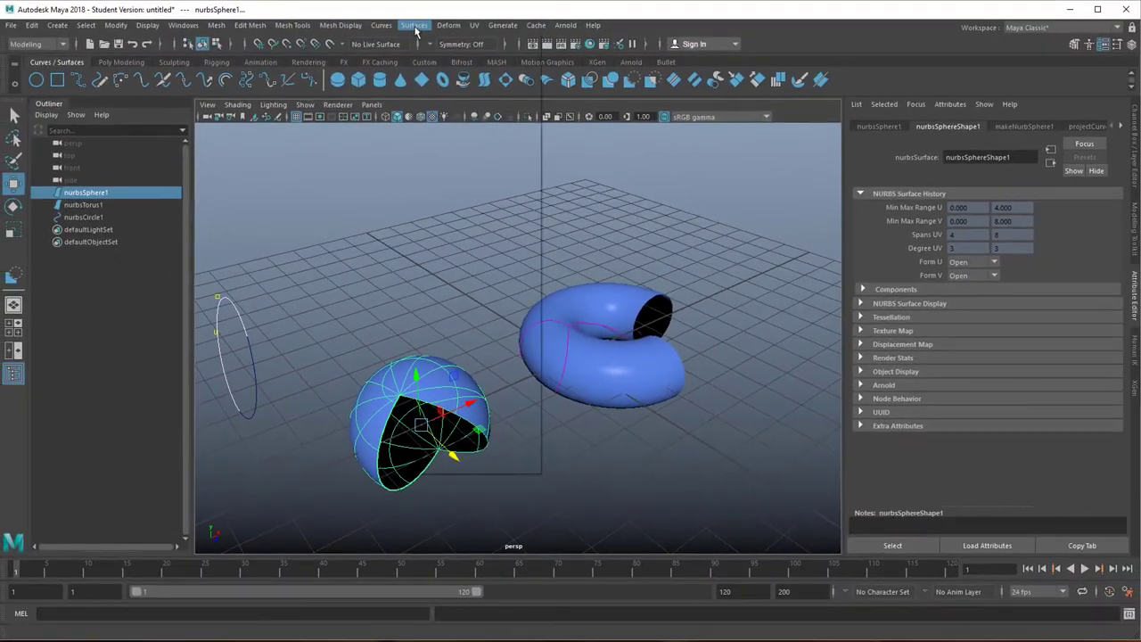
Trim the sphere with the Trim Tool, keeping only the small domed patch inside the curve.
left_click(415, 29)
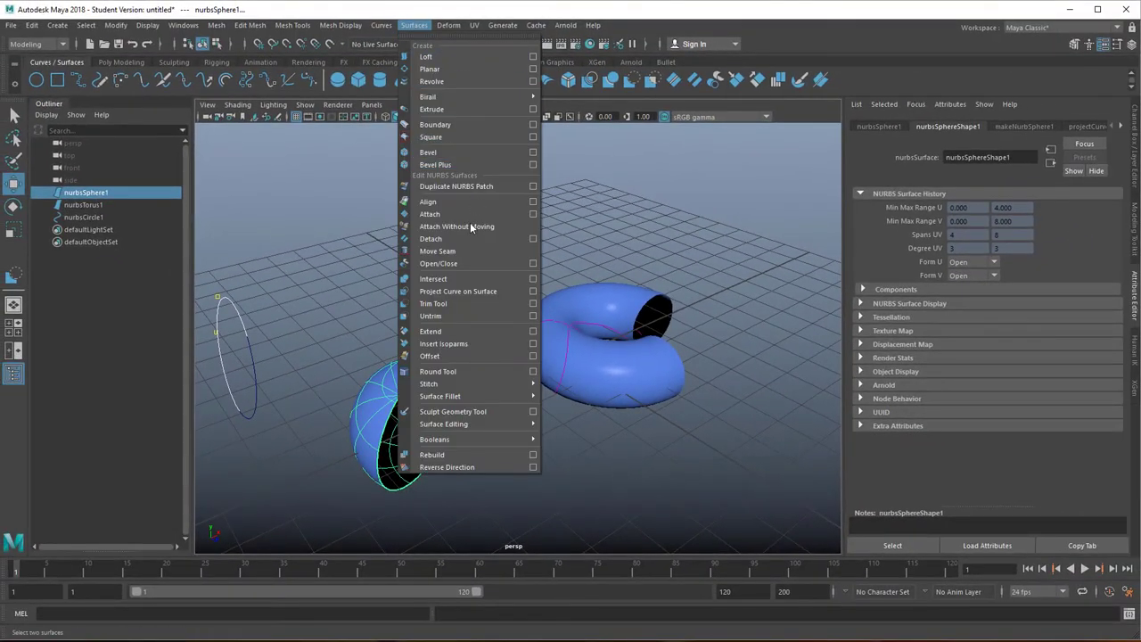
left_click(458, 305)
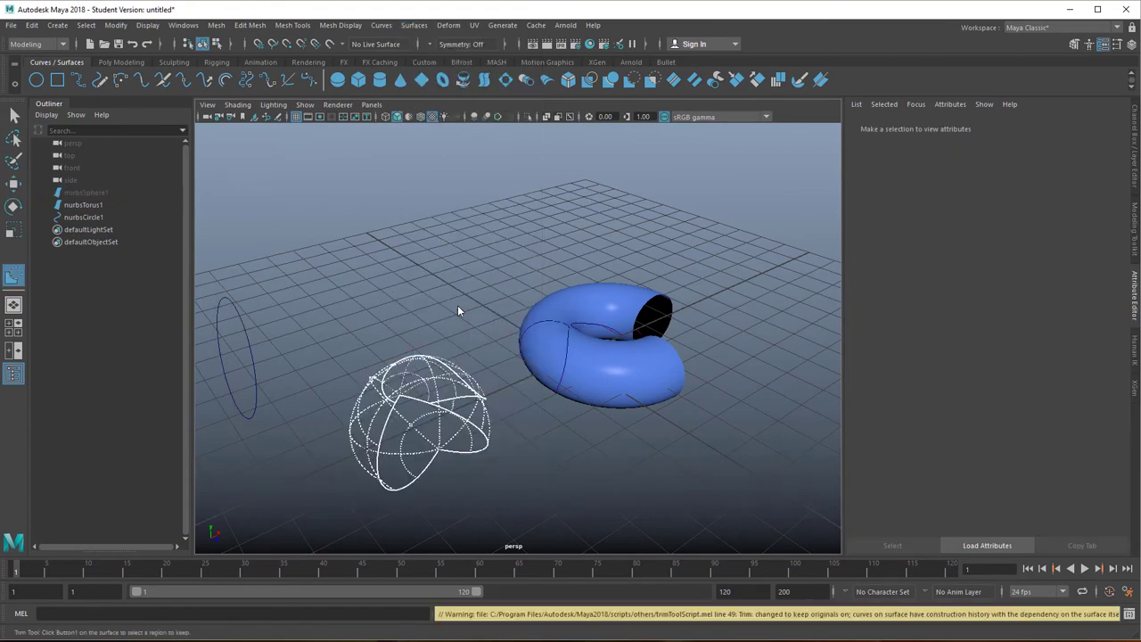
left_click_drag(458, 309, 445, 403, "alt")
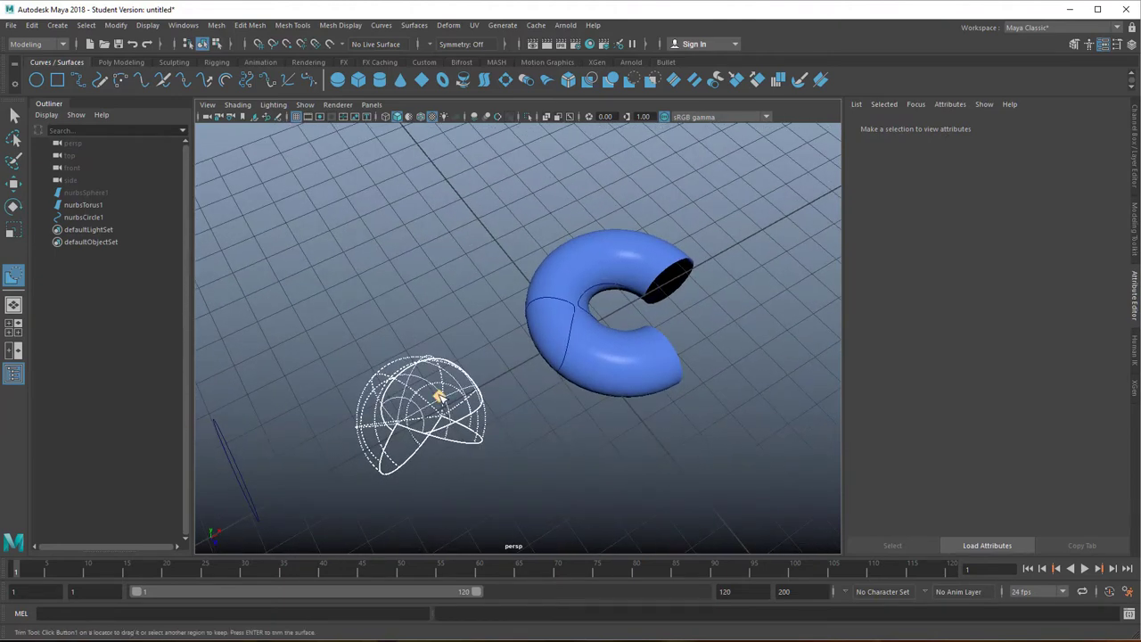
key("Return")
left_click_drag(503, 390, 445, 409, "alt")
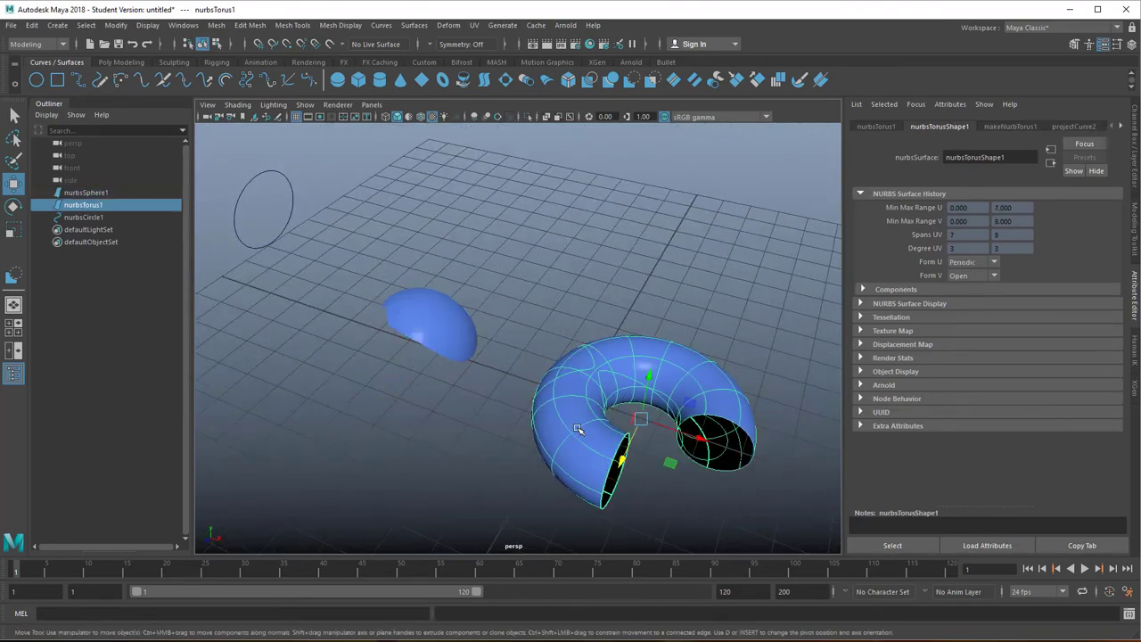
Trim the torus with the Trim Tool, keeping a curved section of the tube.
left_click(416, 25)
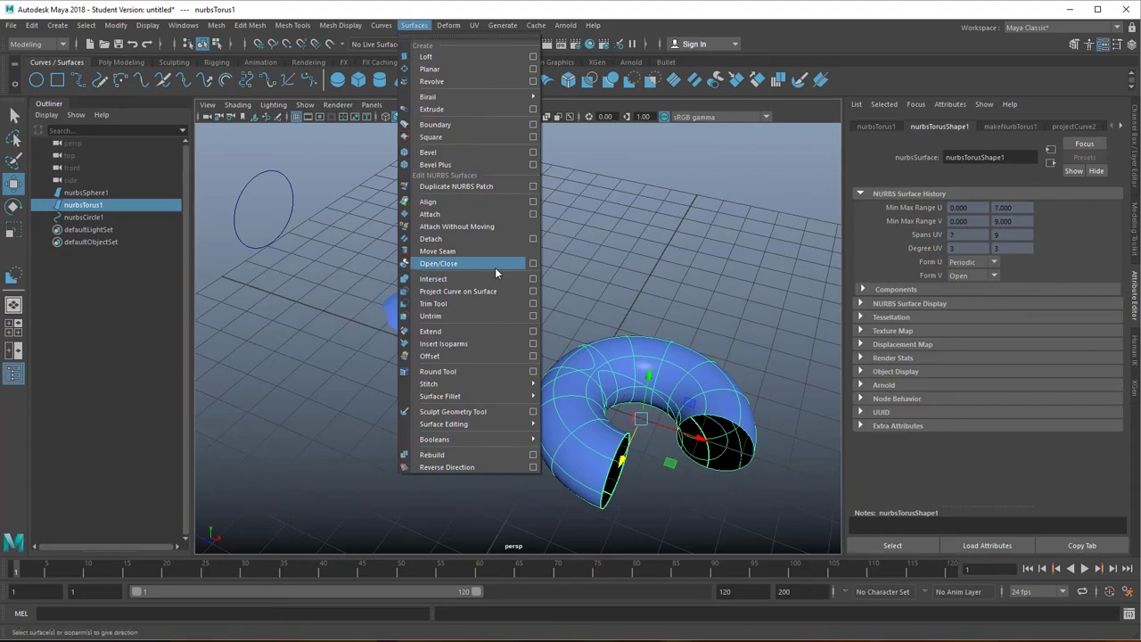
left_click(480, 303)
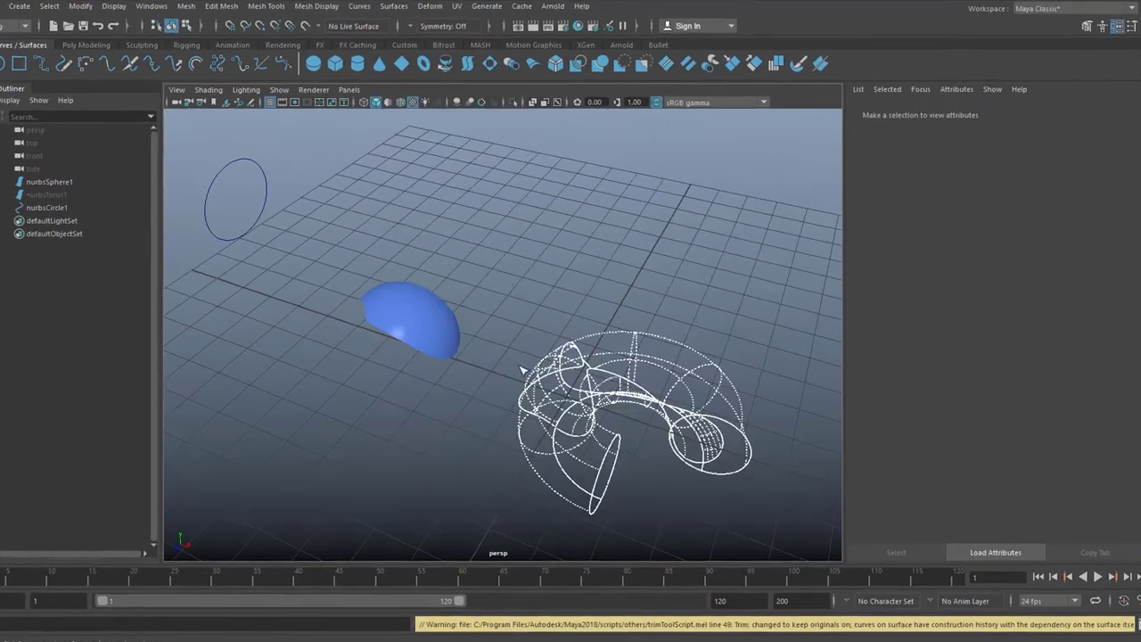
left_click_drag(535, 343, 571, 335, "alt")
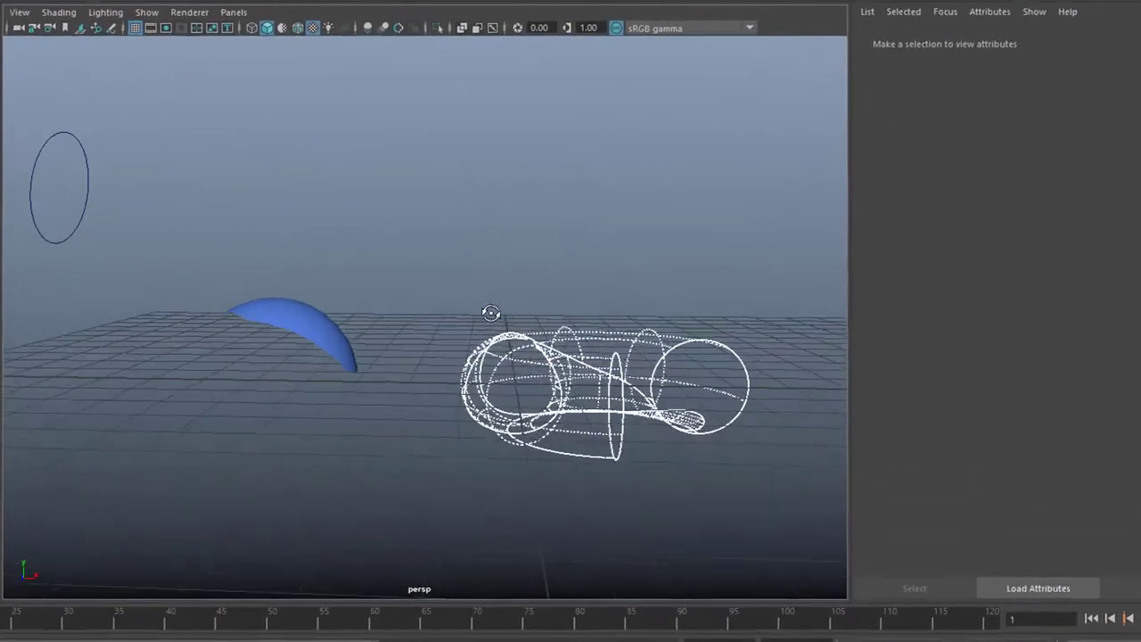
left_click_drag(492, 313, 469, 279, "alt")
left_click_drag(545, 256, 481, 207, "alt")
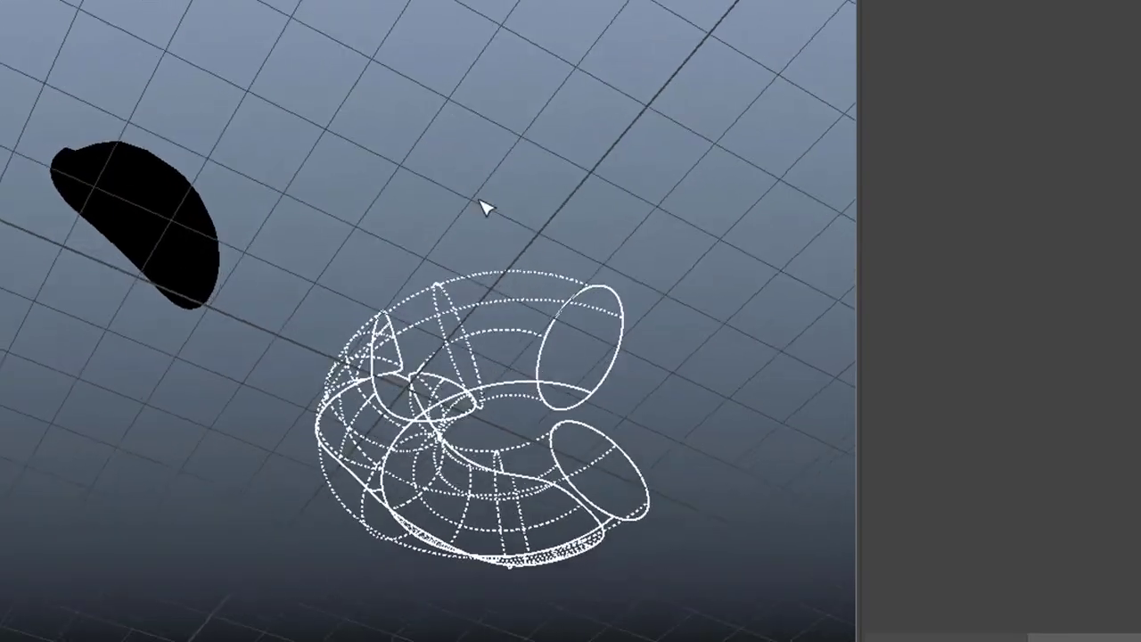
left_click(505, 535)
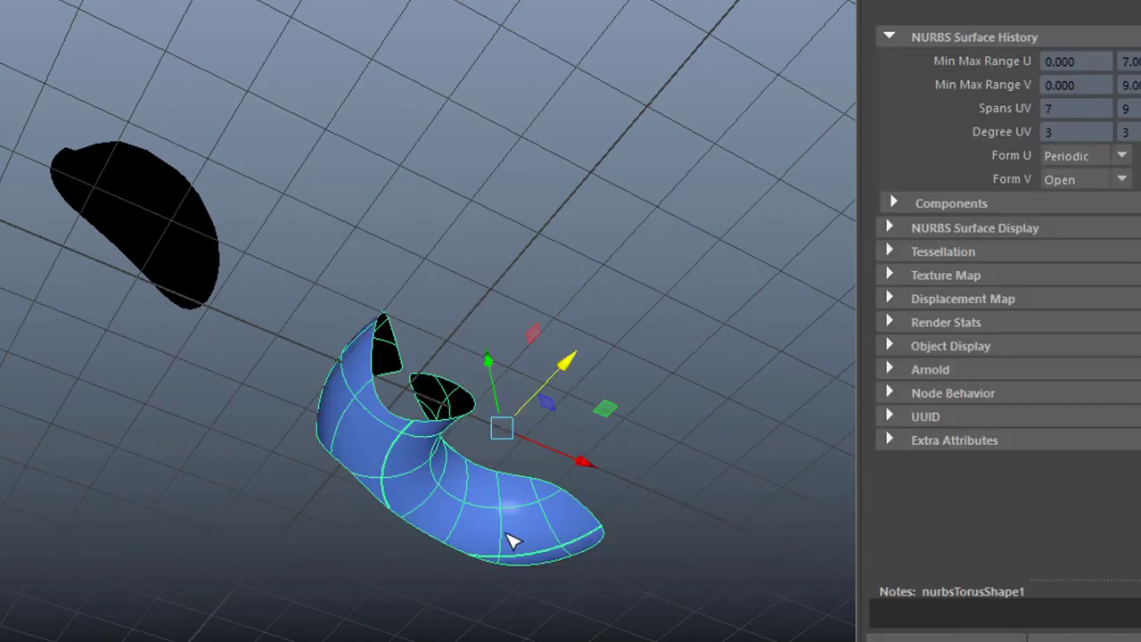
left_click_drag(464, 457, 472, 581, "alt")
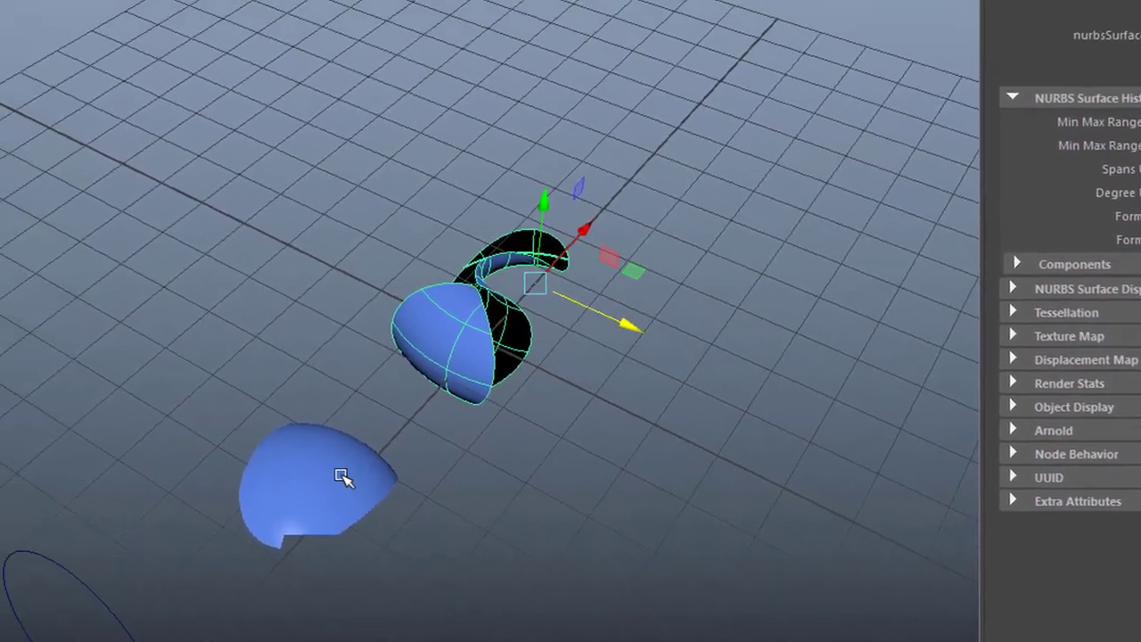
Delete the construction history of the trimmed sphere and torus pieces via Delete by Type.
left_click(341, 478, "shift")
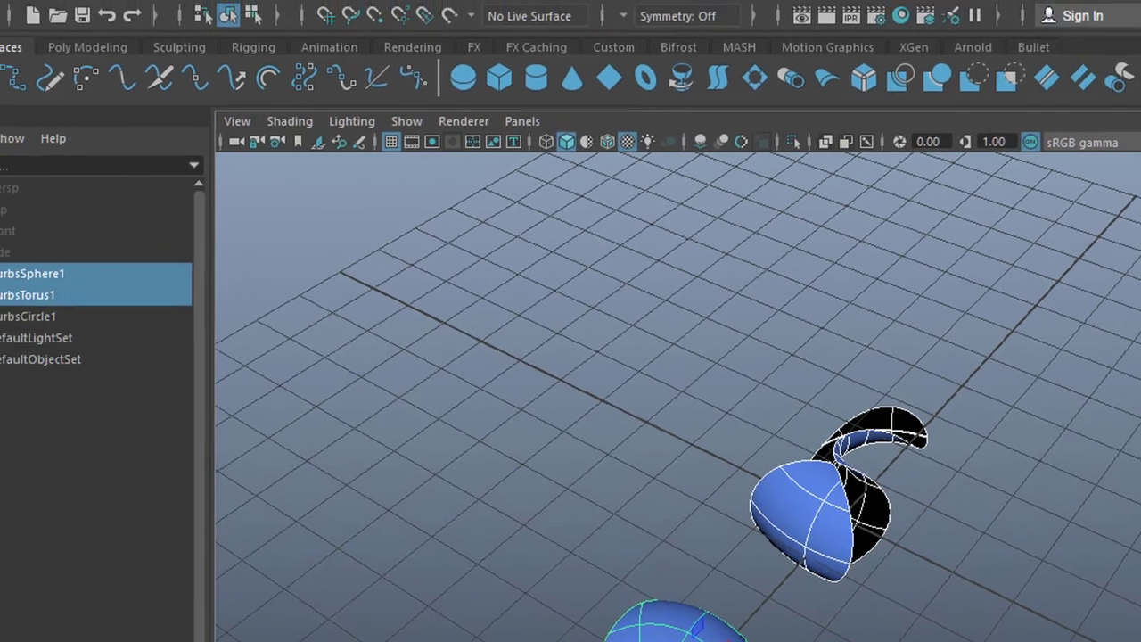
left_click(48, 33)
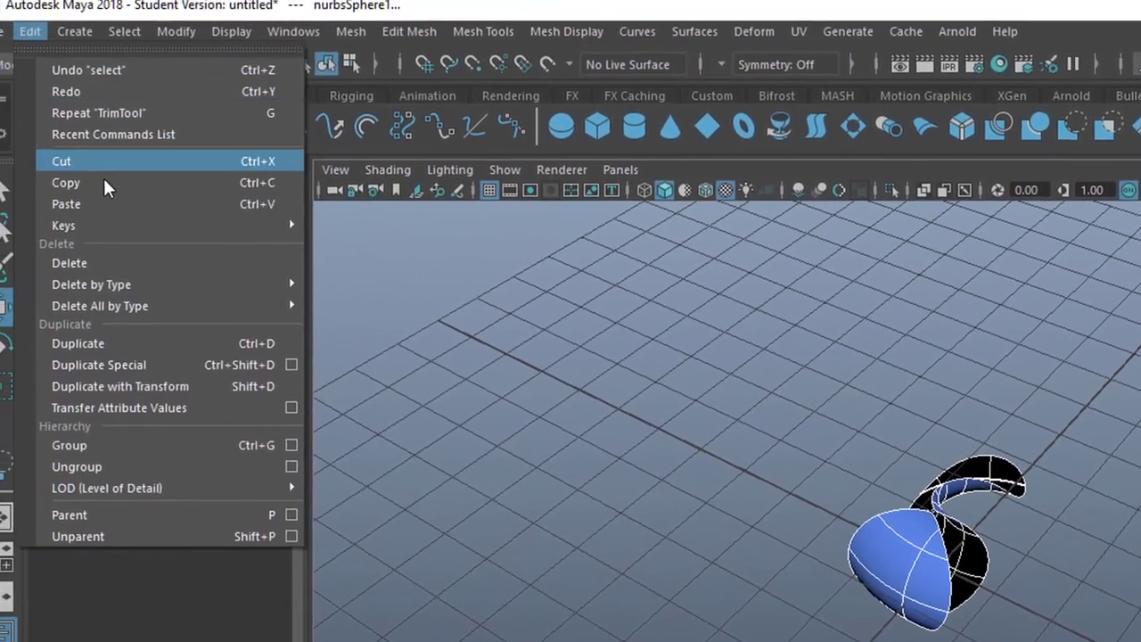
mouse_move(139, 297)
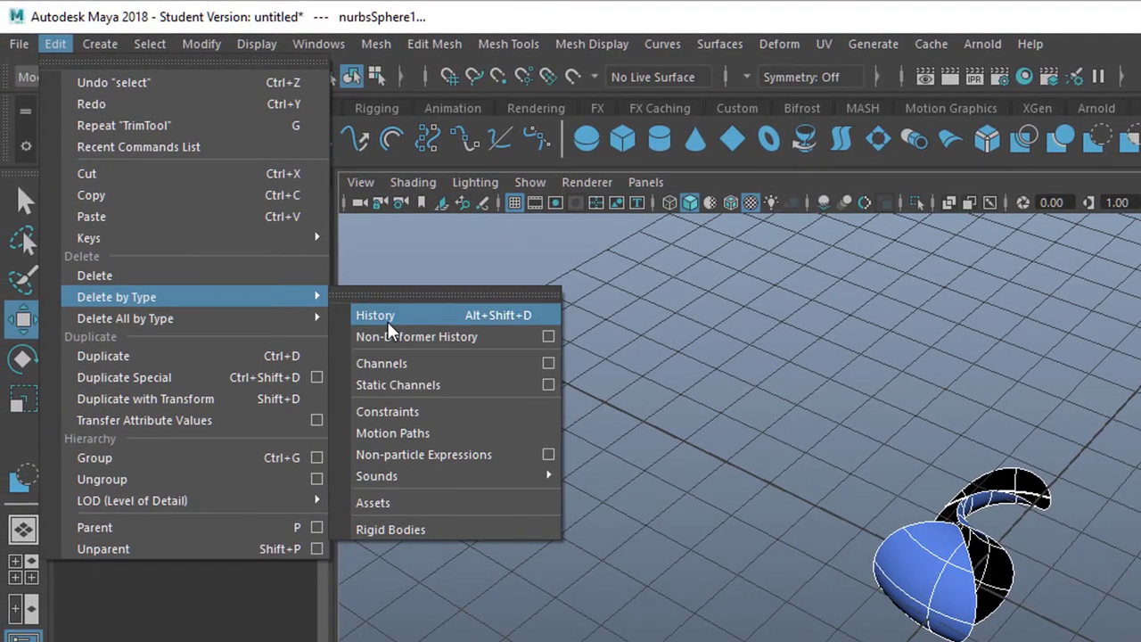
left_click(388, 323)
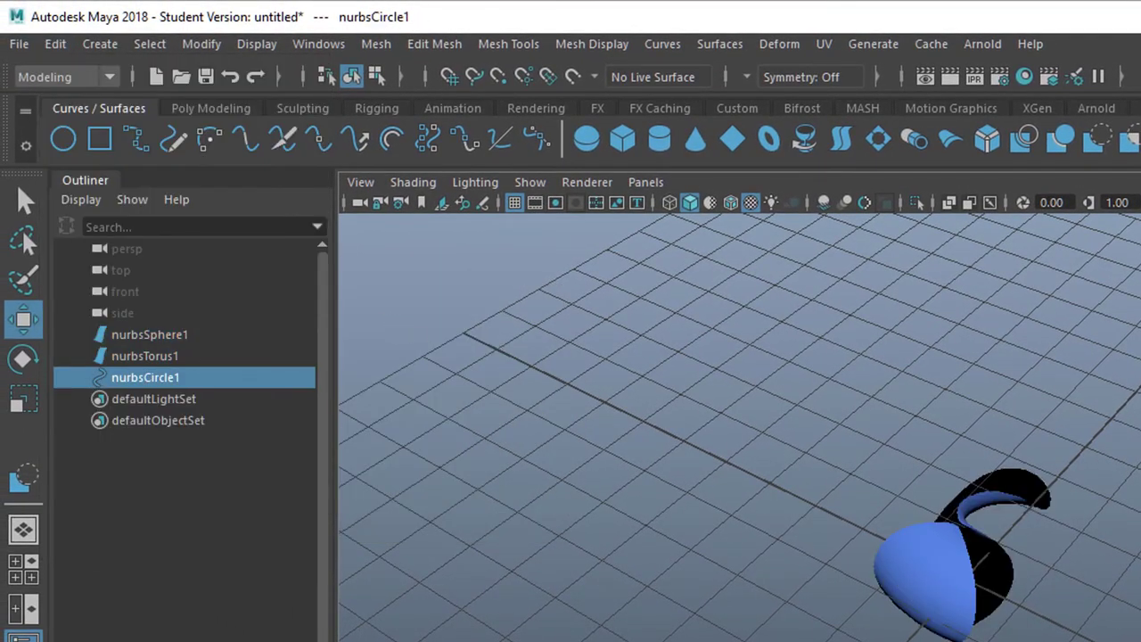
Delete the leftover nurbsCircle1 curve and inspect the remaining pieces.
key("Delete")
left_click_drag(1040, 592, 980, 592, "alt")
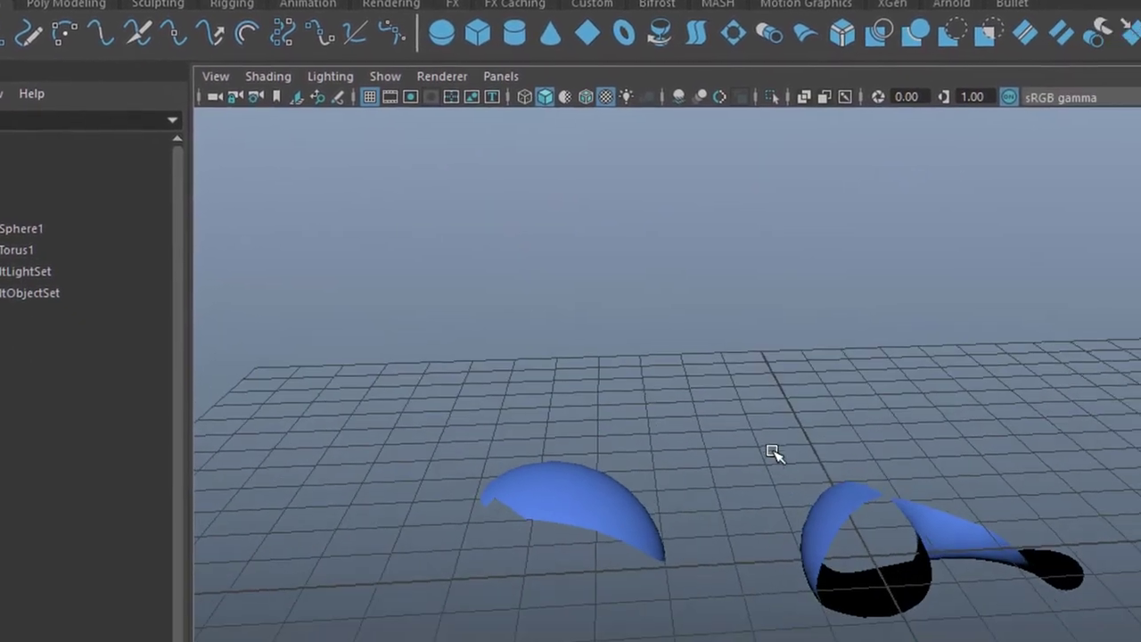
left_click_drag(821, 420, 741, 471, "alt")
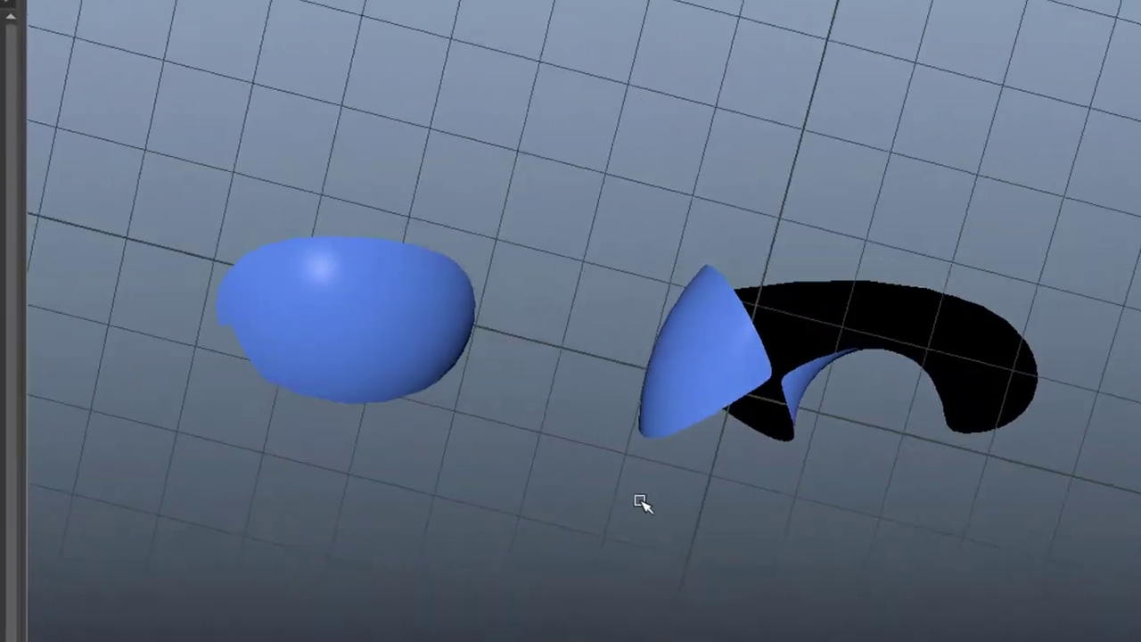
left_click_drag(642, 504, 564, 331, "alt")
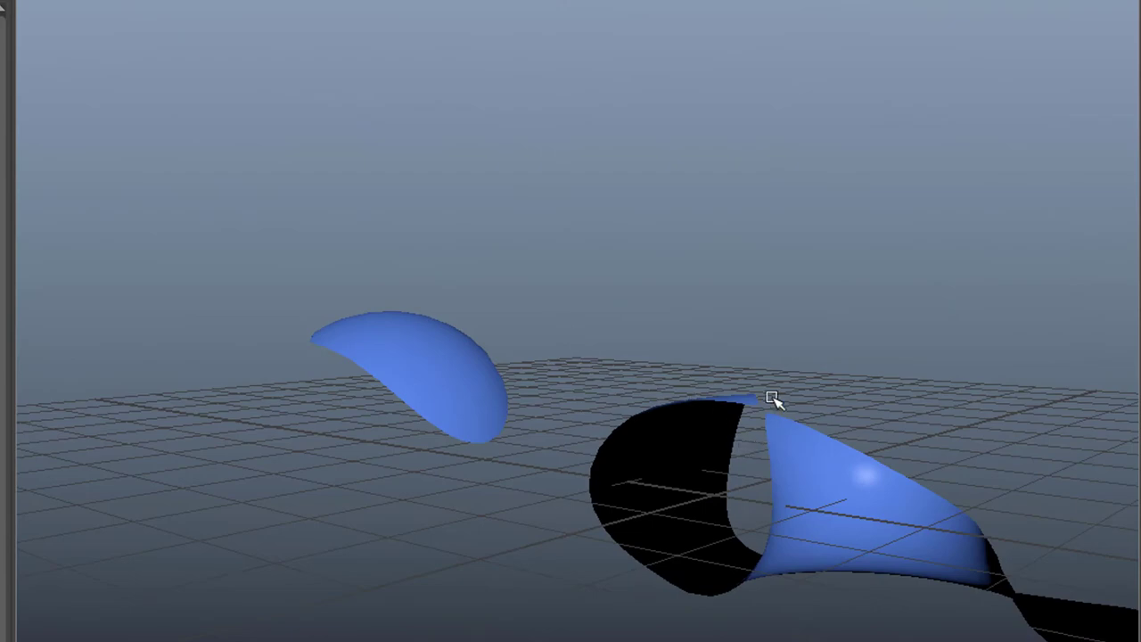
left_click_drag(773, 399, 584, 358, "alt")
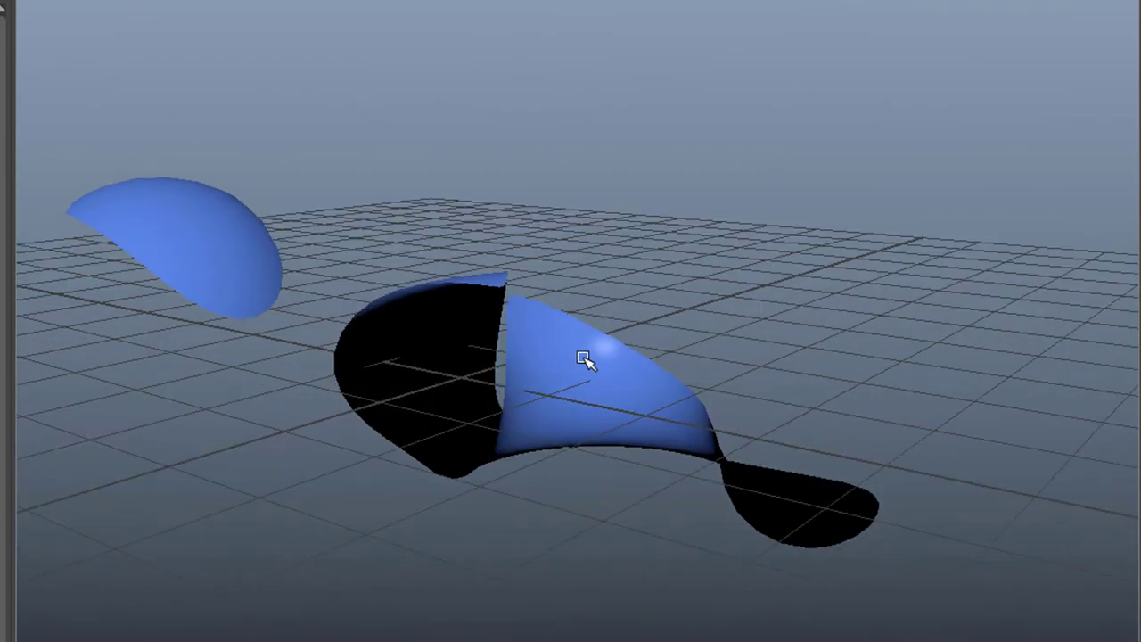
Pick the torus piece's trim edges and duplicate them as curves duplicatedCurve1–4.
right_click(581, 320)
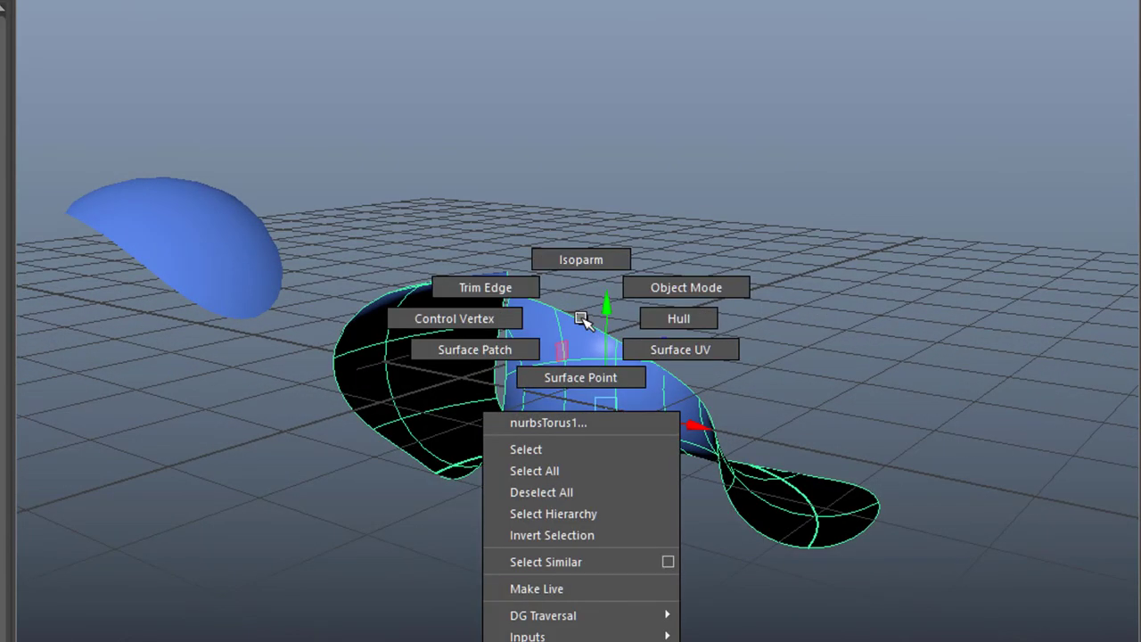
left_click(497, 287)
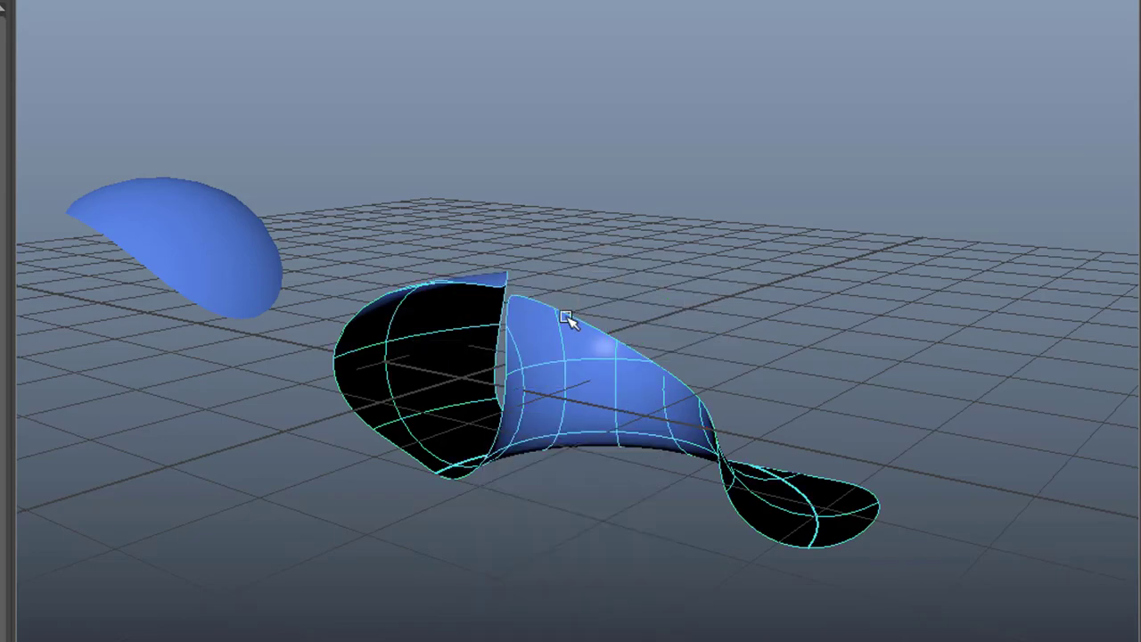
left_click_drag(686, 368, 781, 399, "alt")
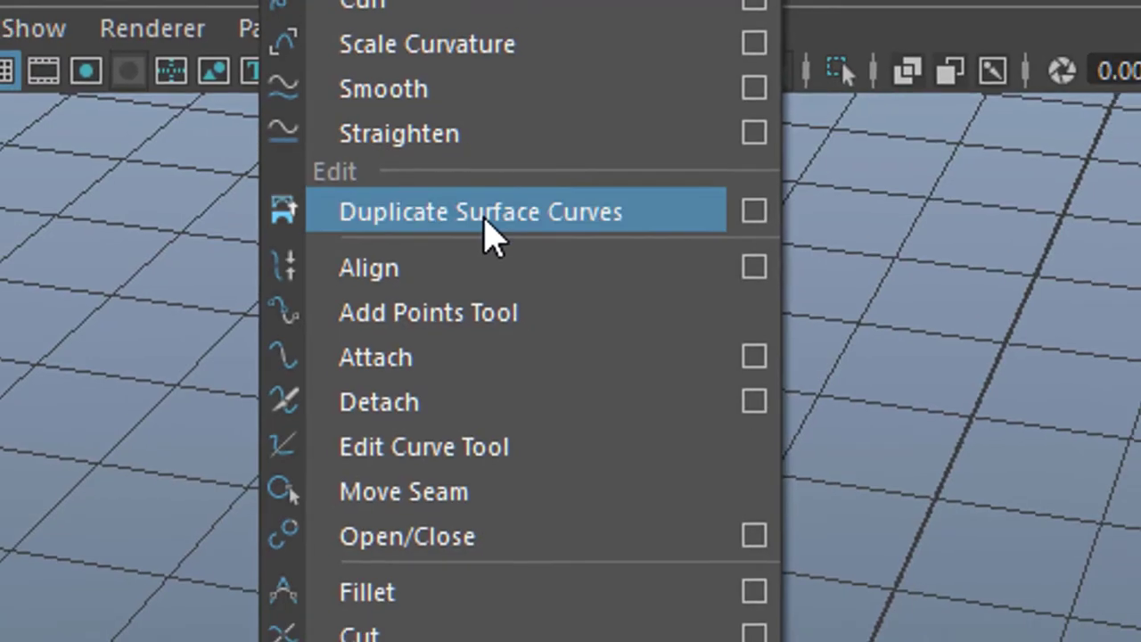
left_click(484, 223)
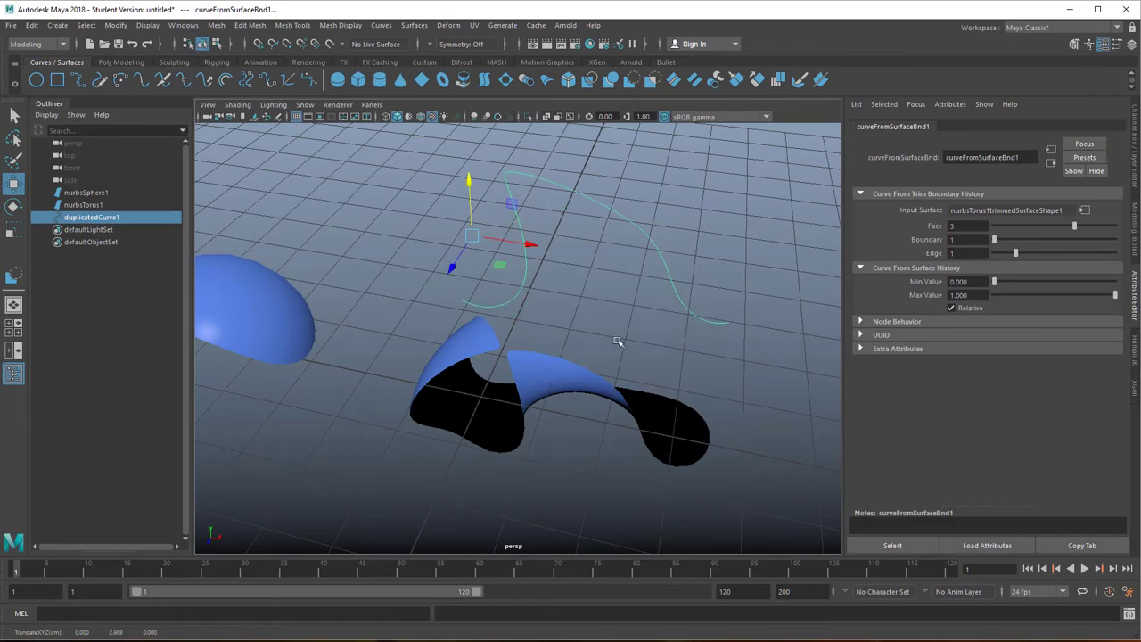
left_click_drag(621, 351, 535, 368, "alt")
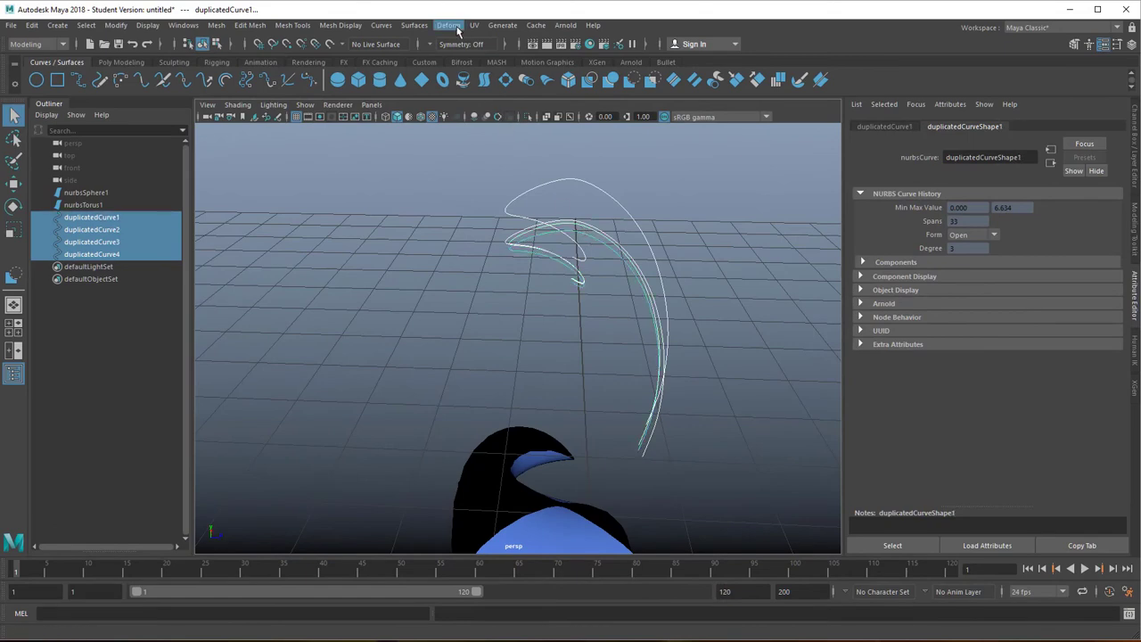
Loft a surface, loftedSurface1, through the four duplicated curves.
left_click(408, 30)
left_click(442, 55)
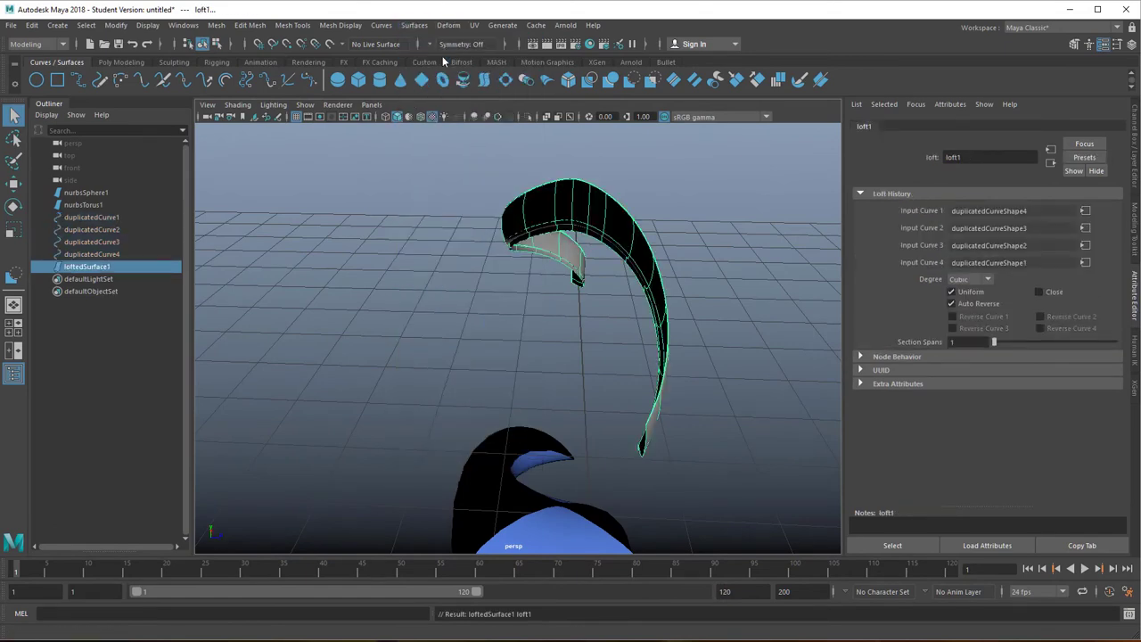
left_click_drag(533, 250, 441, 258, "alt")
Reverse the direction of the lofted surface.
left_click(414, 26)
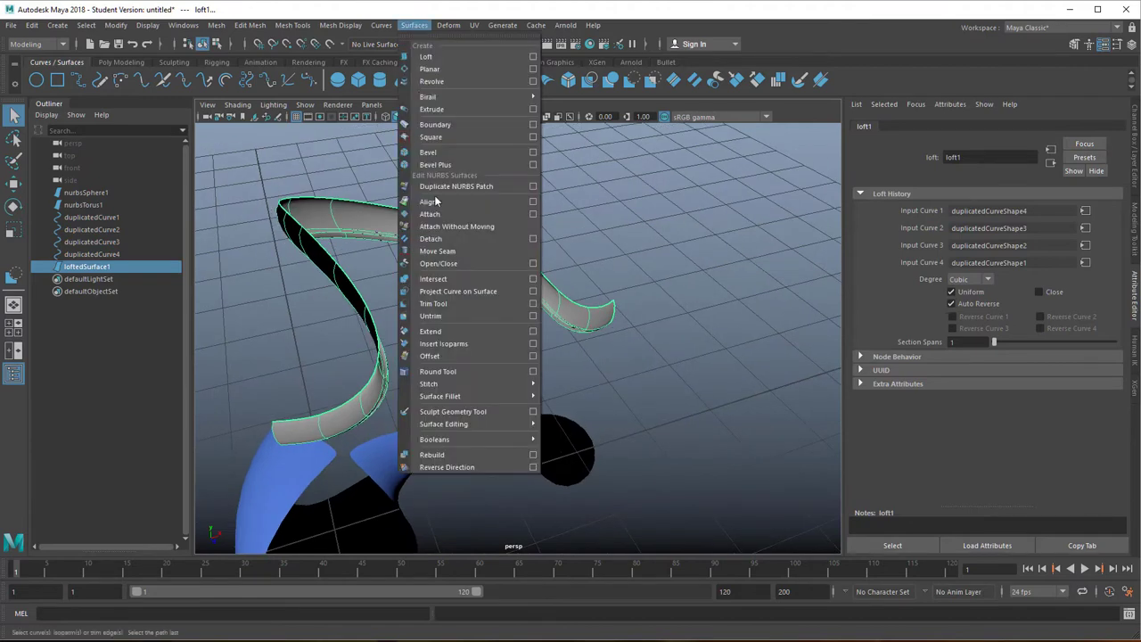
left_click(483, 468)
left_click_drag(494, 450, 591, 221, "alt")
left_click_drag(514, 310, 617, 179, "alt")
Assign the existing aiStandardSurface1 material to the loft.
right_click(612, 215)
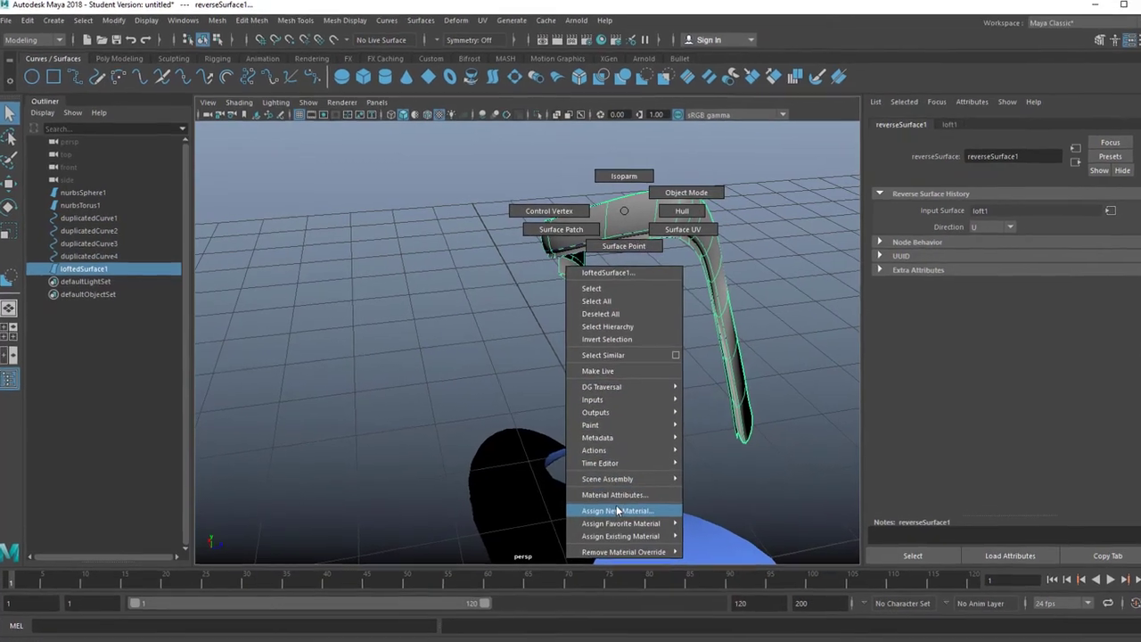
mouse_move(629, 528)
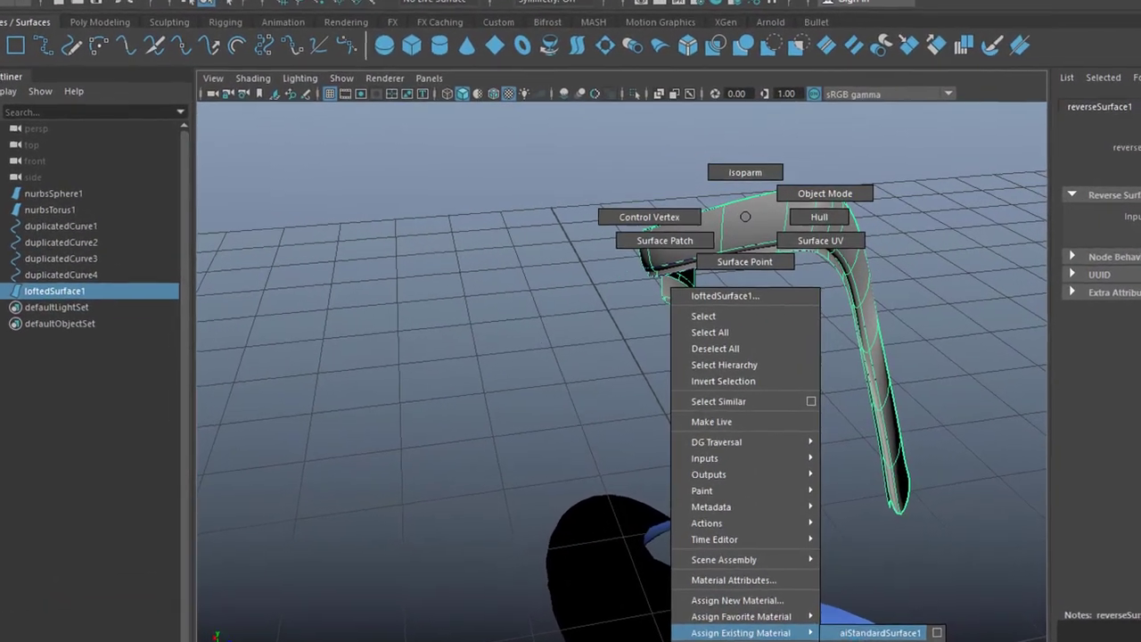
left_click(787, 574)
left_click_drag(869, 496, 660, 465, "alt")
left_click_drag(726, 505, 710, 382, "alt")
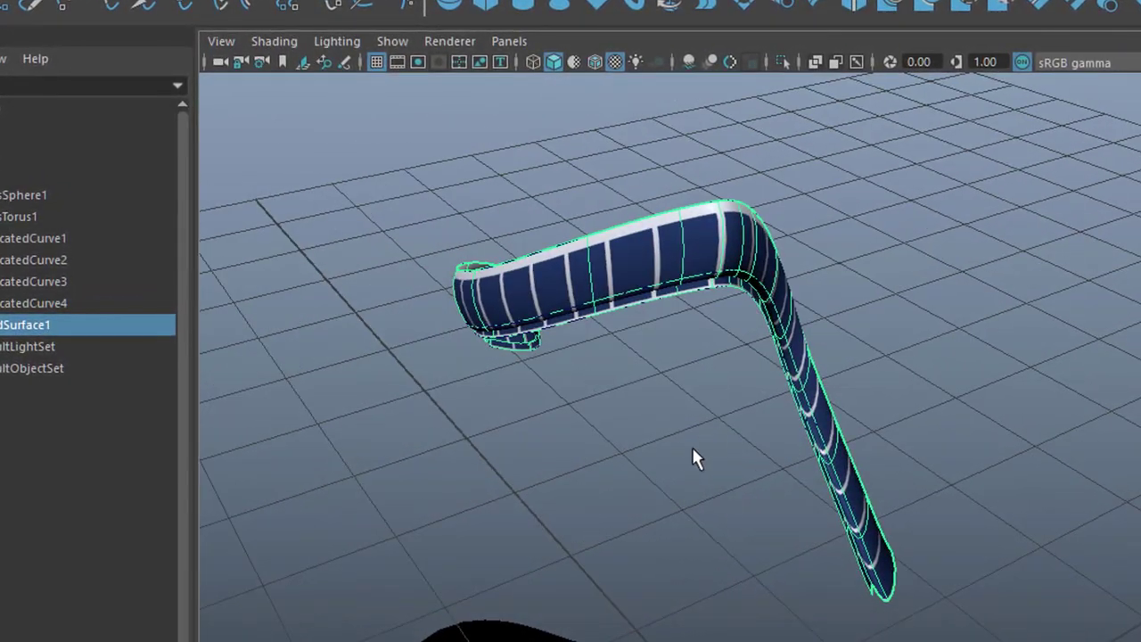
Orbit the view around the lofted surface.
left_click_drag(692, 446, 825, 435, "alt")
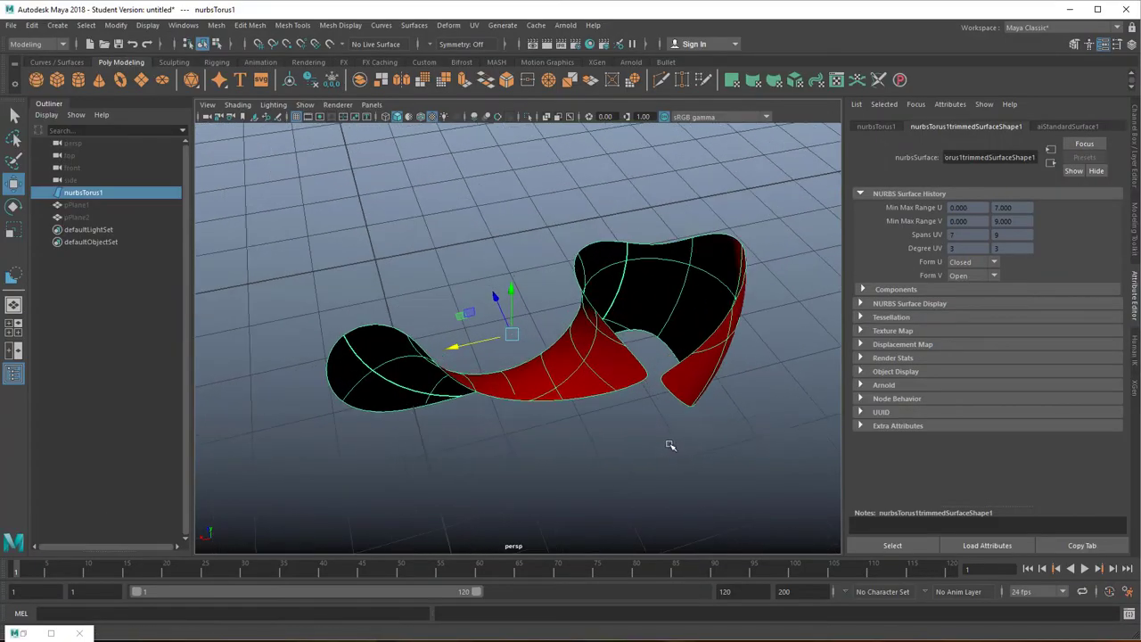
Convert the torus piece to quad polygons (nurbsToPoly1) from reset defaults and move the copy aside.
left_click(116, 25)
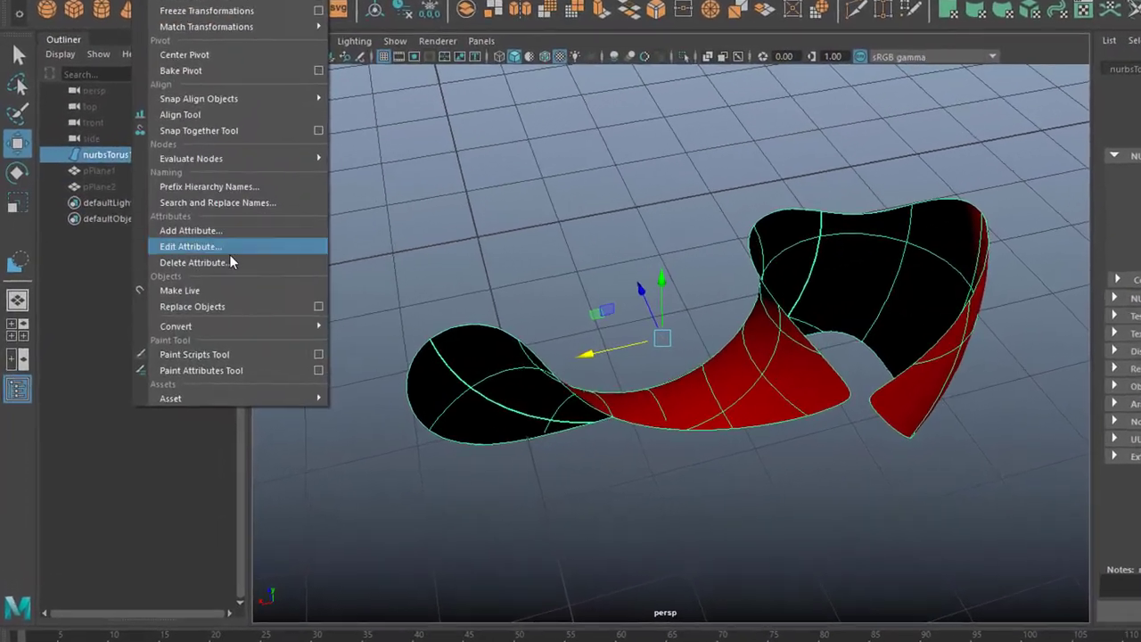
mouse_move(205, 326)
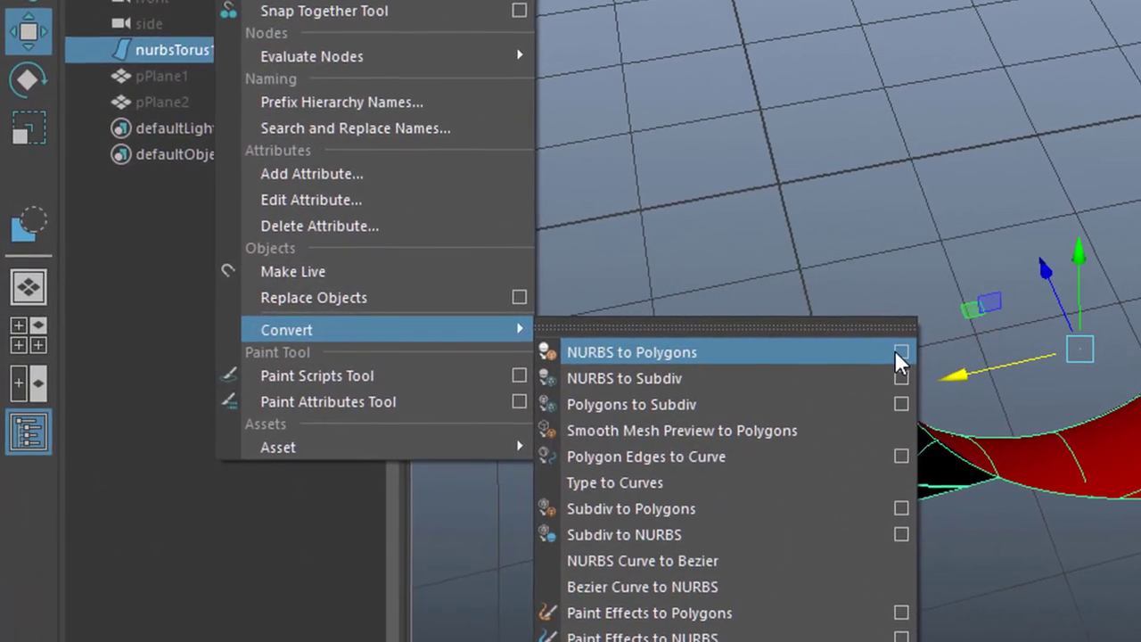
left_click(901, 353)
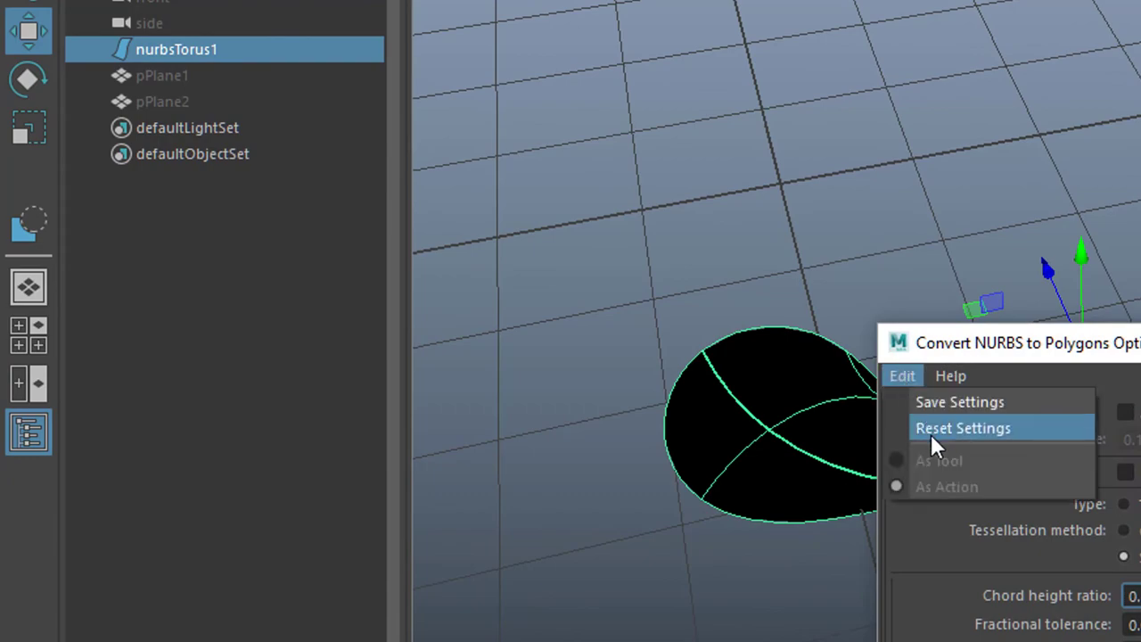
left_click(930, 436)
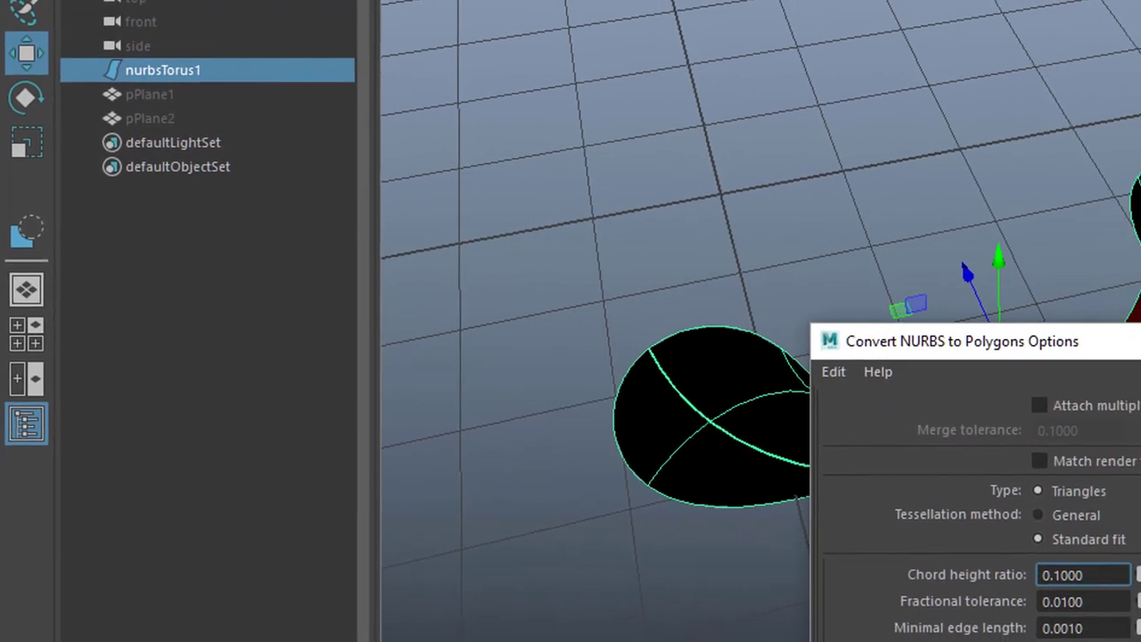
left_click_drag(1128, 343, 986, 486)
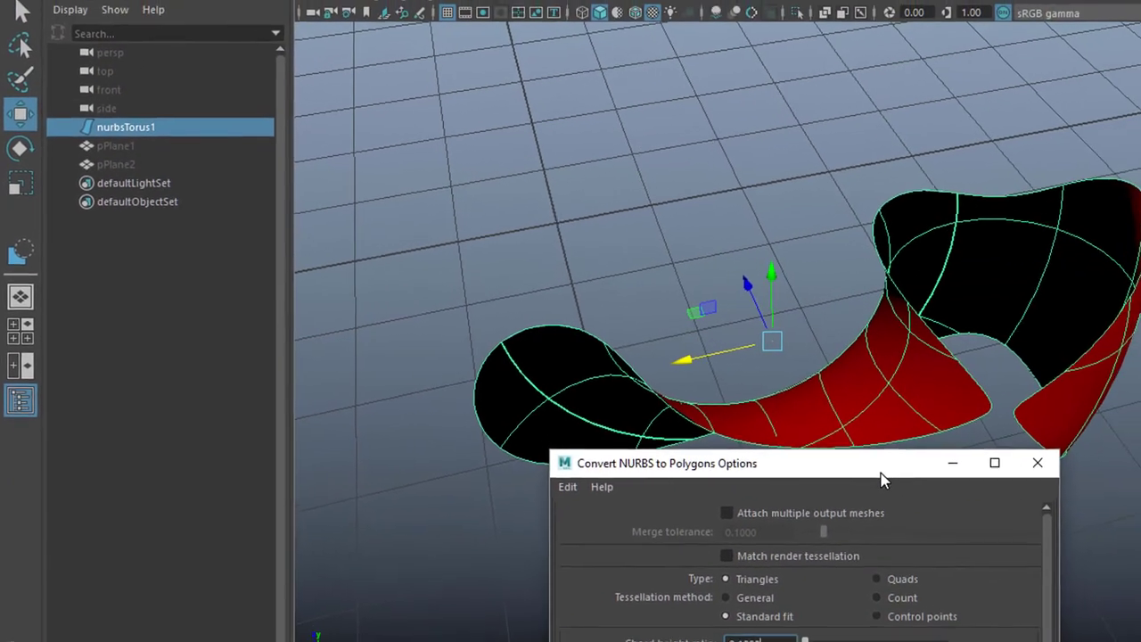
left_click_drag(881, 479, 987, 134)
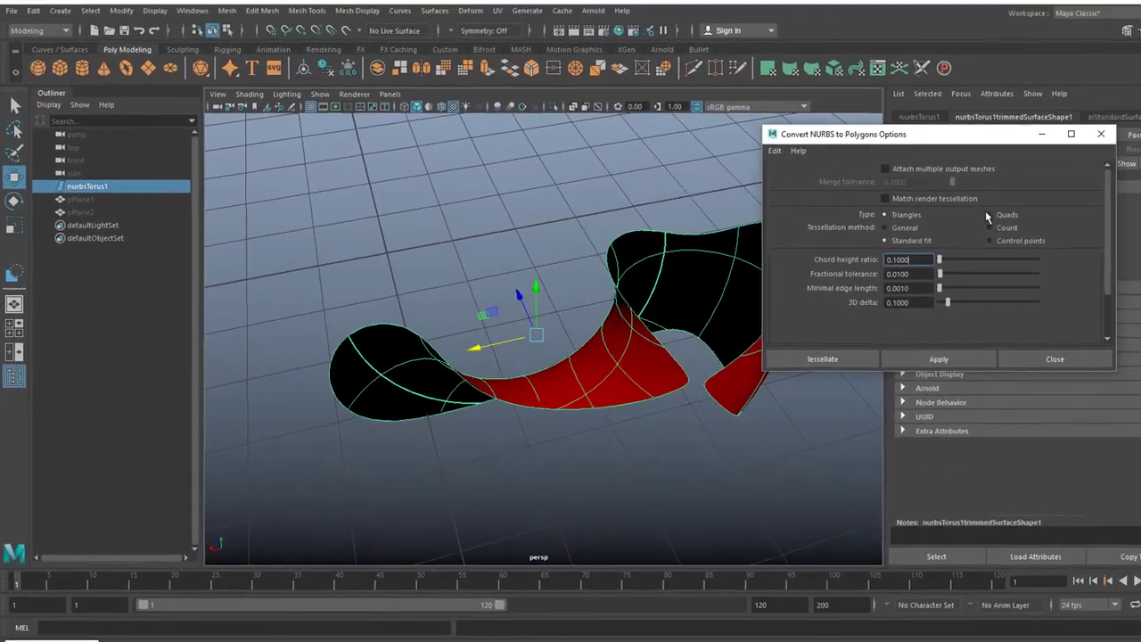
left_click(989, 215)
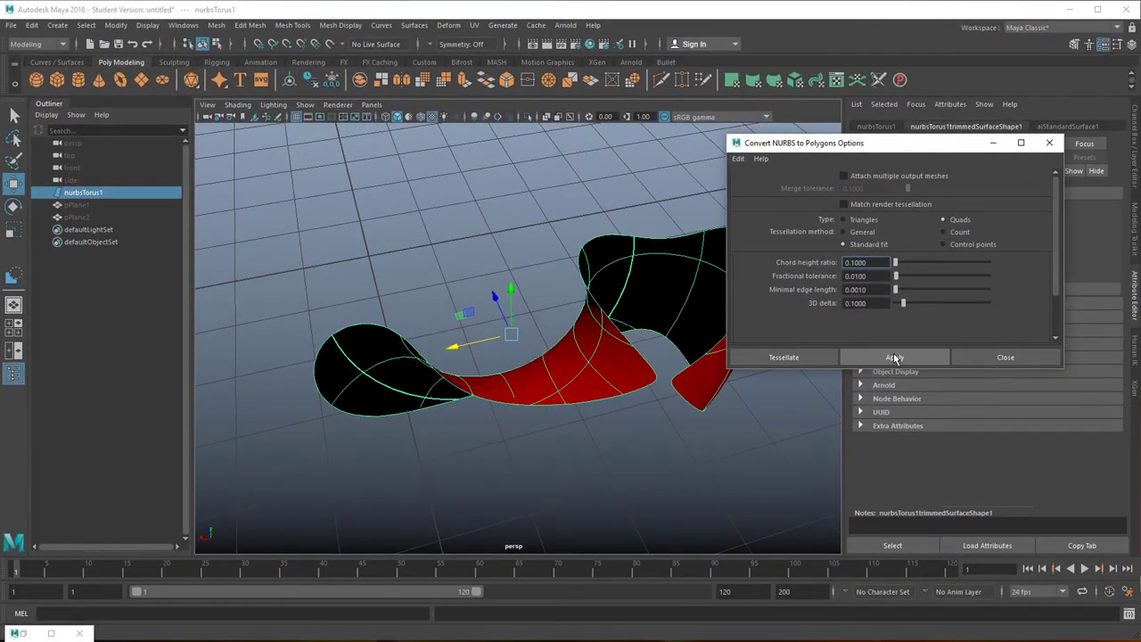
left_click(896, 357)
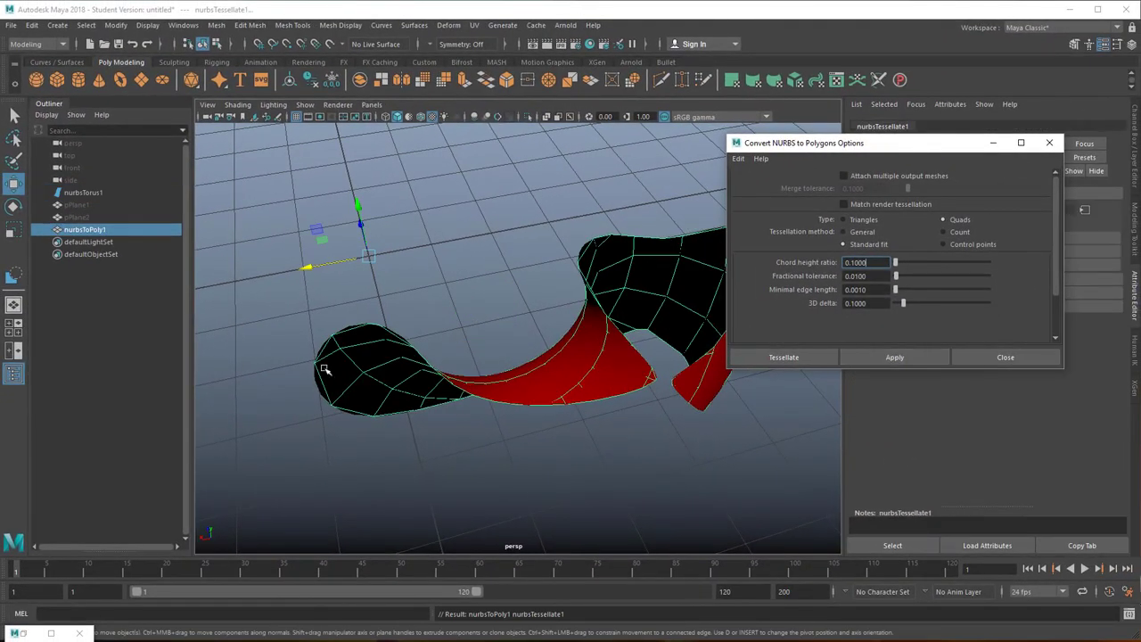
left_click_drag(360, 225, 268, 136)
left_click_drag(447, 364, 517, 335, "alt")
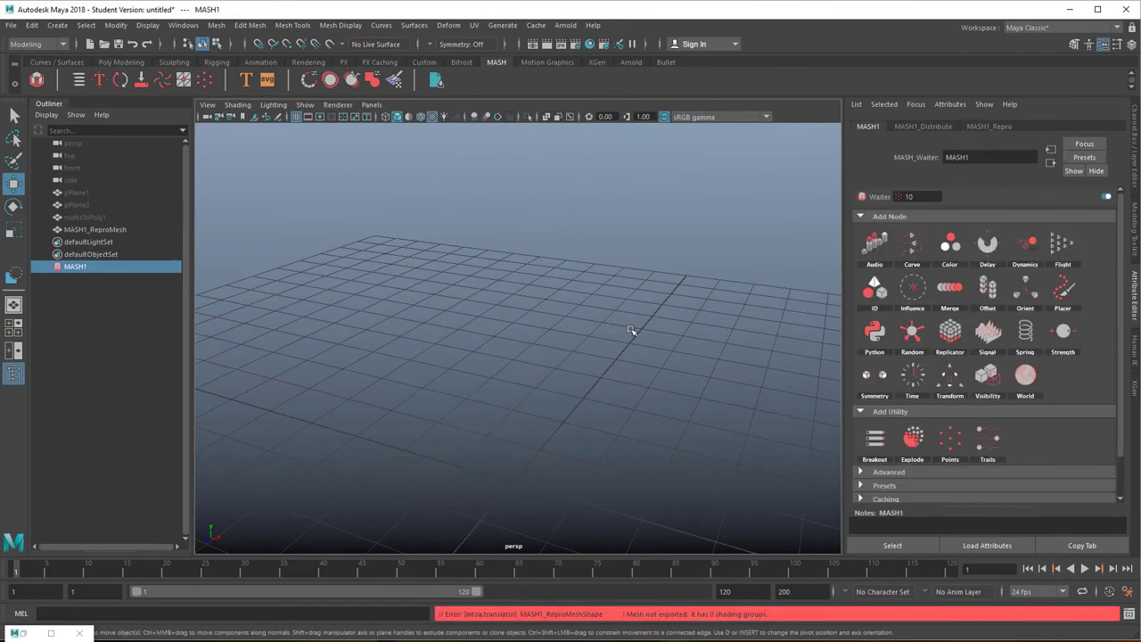
View the row of ten torus copies and show the MASH1_Distribute settings.
left_click_drag(709, 368, 496, 409, "alt")
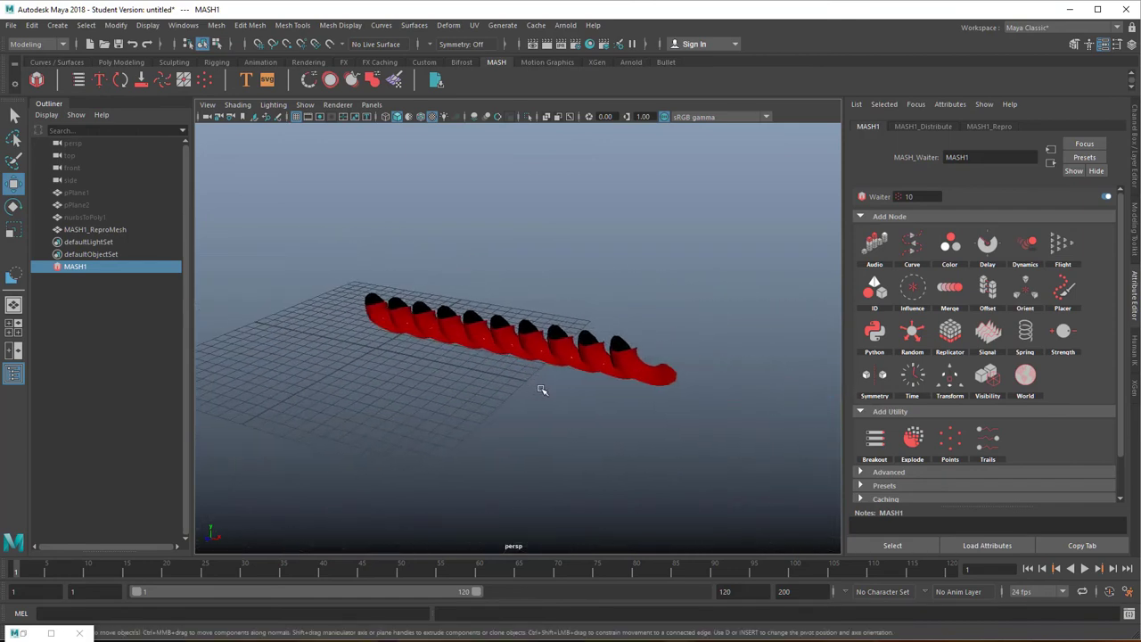
left_click(927, 127)
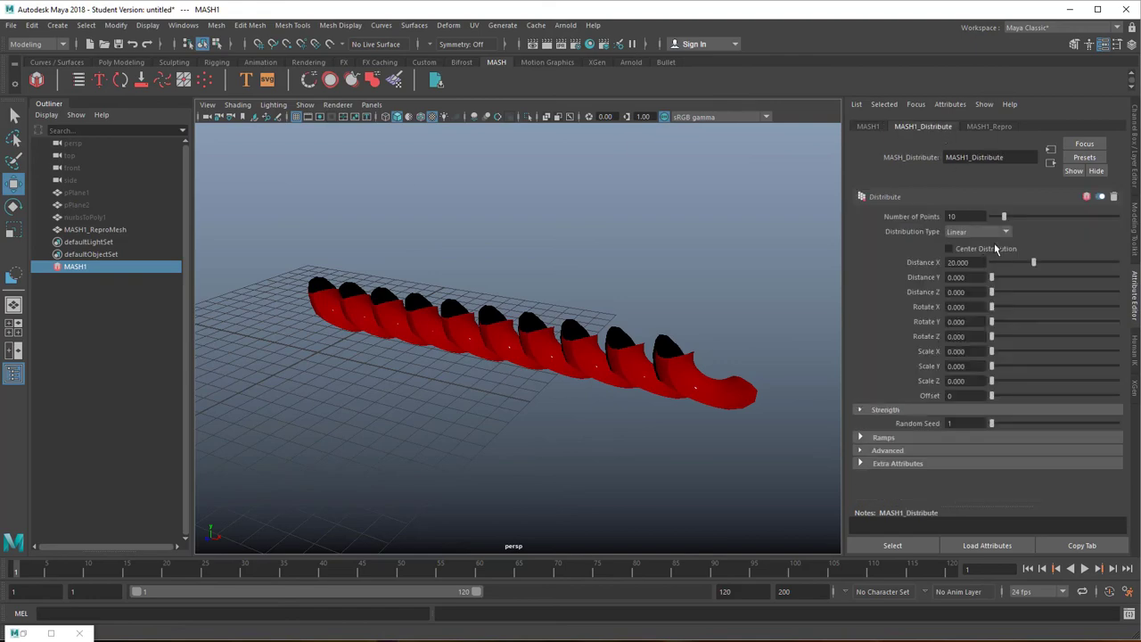